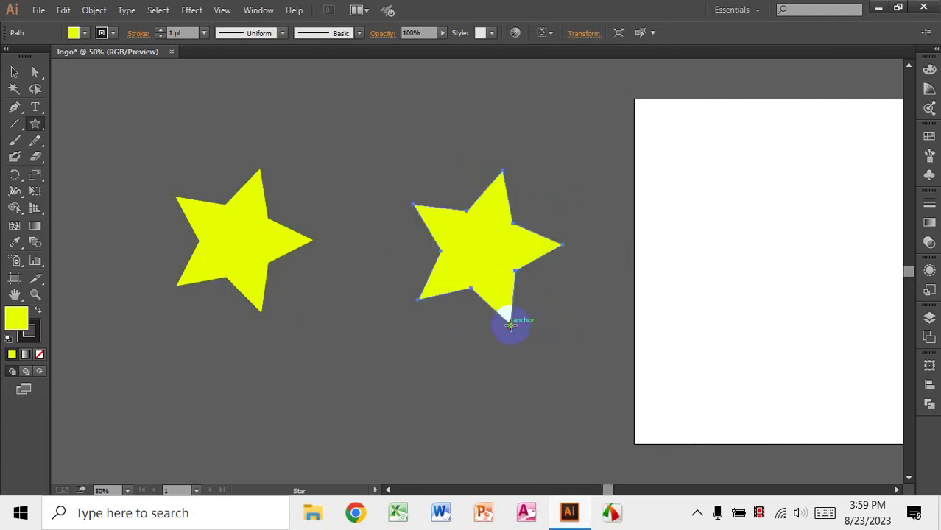
Delete the second yellow star, the one closer to the artboard.
{"action": "left_click", "coordinate": [14, 72]}
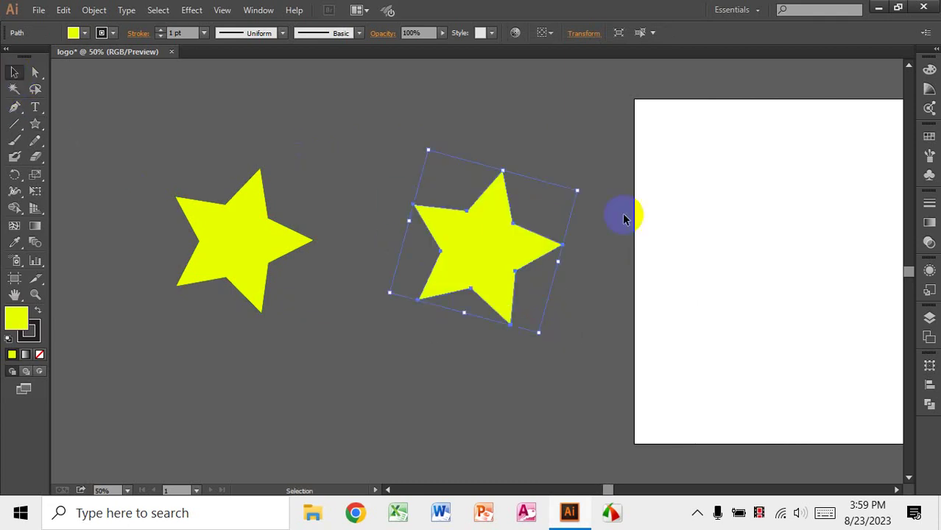
{"action": "mouse_move", "coordinate": [530, 243]}
{"action": "left_mouse_down"}
{"action": "mouse_move", "coordinate": [489, 241]}
{"action": "mouse_move", "coordinate": [540, 236]}
{"action": "left_mouse_up"}
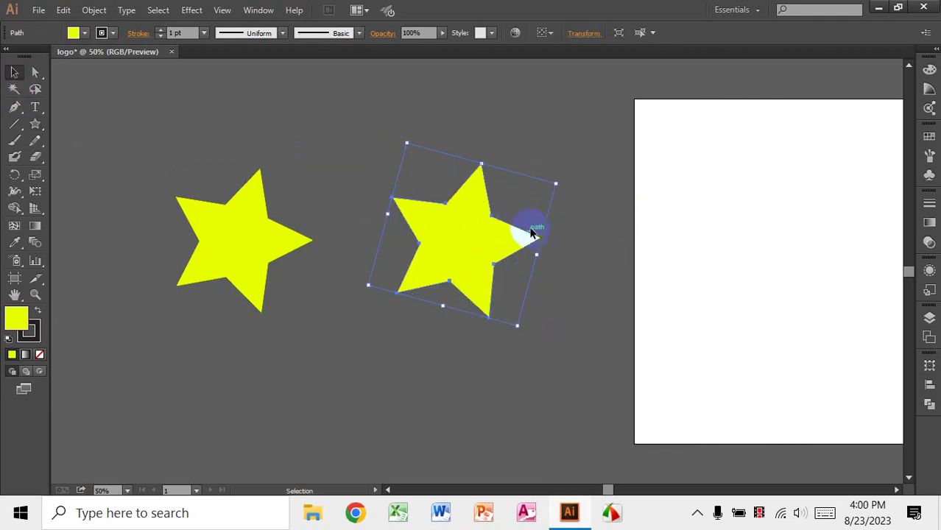
{"action": "key", "text": "Delete"}
Draw a star beside the remaining one, reducing its points to three so it forms an upright triangle.
{"action": "left_click", "coordinate": [34, 123]}
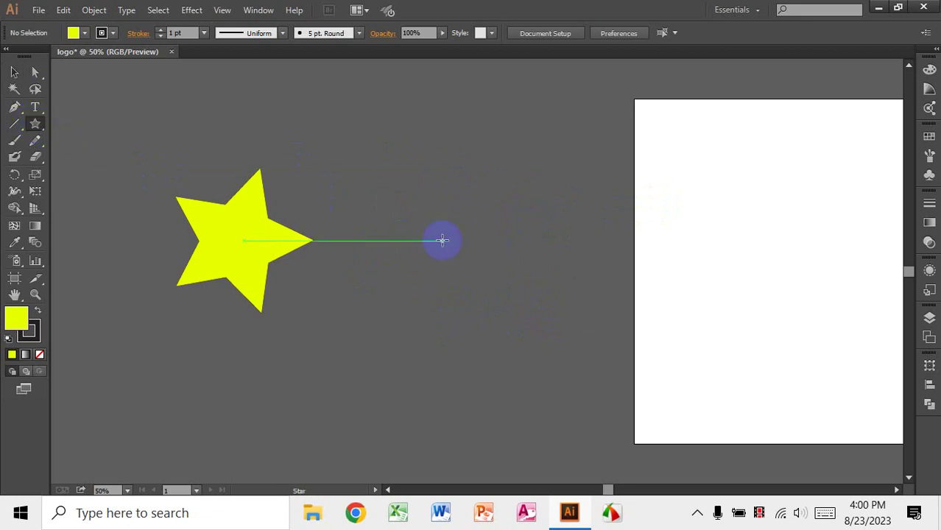
{"action": "mouse_move", "coordinate": [442, 240]}
{"action": "left_mouse_down"}
{"action": "mouse_move", "coordinate": [487, 290]}
{"action": "mouse_move", "coordinate": [540, 296]}
{"action": "mouse_move", "coordinate": [406, 160]}
{"action": "mouse_move", "coordinate": [540, 271]}
{"action": "mouse_move", "coordinate": [380, 227]}
{"action": "mouse_move", "coordinate": [605, 287]}
{"action": "mouse_move", "coordinate": [557, 278]}
{"action": "mouse_move", "coordinate": [763, 254]}
{"action": "mouse_move", "coordinate": [490, 248]}
{"action": "mouse_move", "coordinate": [458, 133]}
{"action": "mouse_move", "coordinate": [449, 395]}
{"action": "mouse_move", "coordinate": [297, 409]}
{"action": "mouse_move", "coordinate": [448, 256]}
{"action": "mouse_move", "coordinate": [402, 196]}
{"action": "mouse_move", "coordinate": [448, 258]}
{"action": "mouse_move", "coordinate": [529, 287]}
{"action": "mouse_move", "coordinate": [537, 300]}
{"action": "mouse_move", "coordinate": [527, 315]}
{"action": "left_mouse_up"}
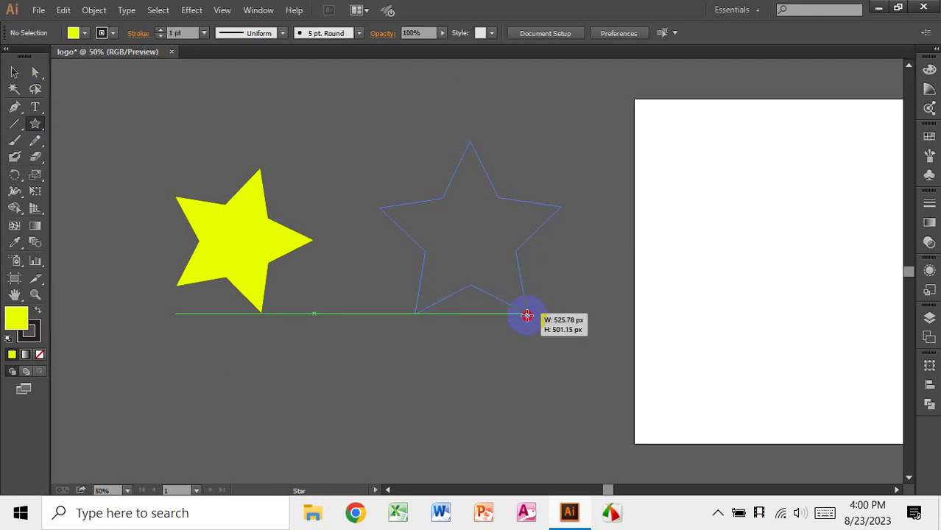
{"action": "left_click_drag", "start_coordinate": [527, 315], "coordinate": [554, 317]}
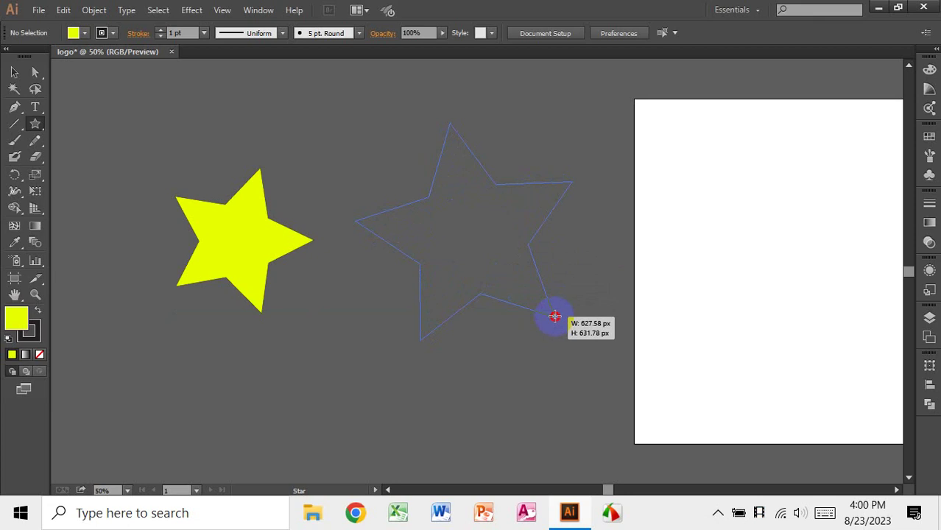
{"action": "left_click_drag", "start_coordinate": [553, 317], "coordinate": [555, 290]}
{"action": "key", "text": "Down"}
{"action": "key", "text": "Down"}
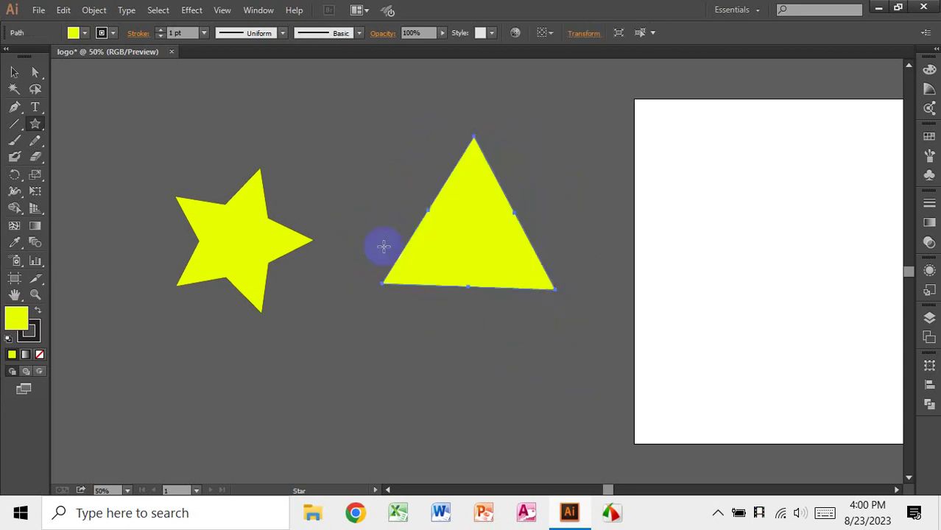
{"action": "left_click", "coordinate": [12, 72]}
{"action": "left_click", "coordinate": [388, 188]}
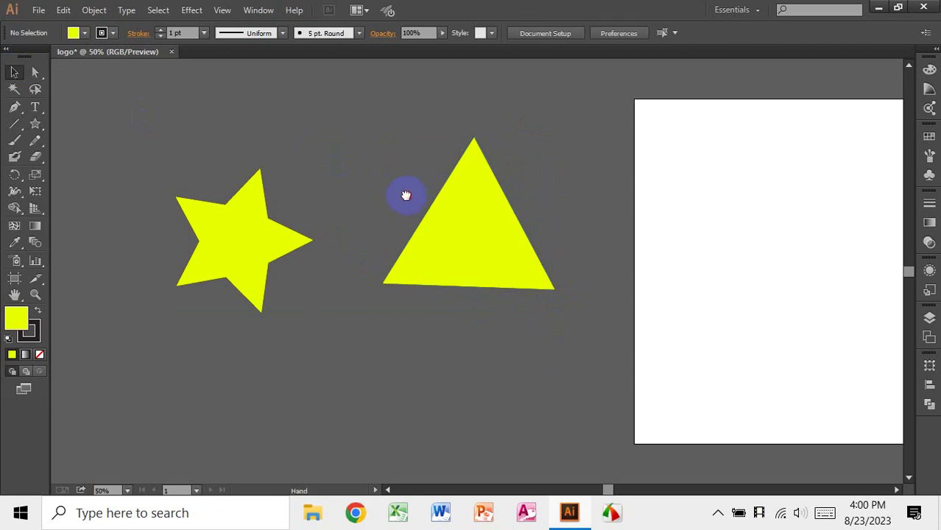
Draw a star about 515 px wide below the two shapes, raising its point count until it becomes a dense sunburst.
{"action": "left_click_drag", "start_coordinate": [405, 195], "coordinate": [391, 111]}
{"action": "left_click_drag", "start_coordinate": [36, 129], "coordinate": [95, 193]}
{"action": "left_click_drag", "start_coordinate": [307, 309], "coordinate": [376, 368]}
{"action": "key", "text": "Down"}
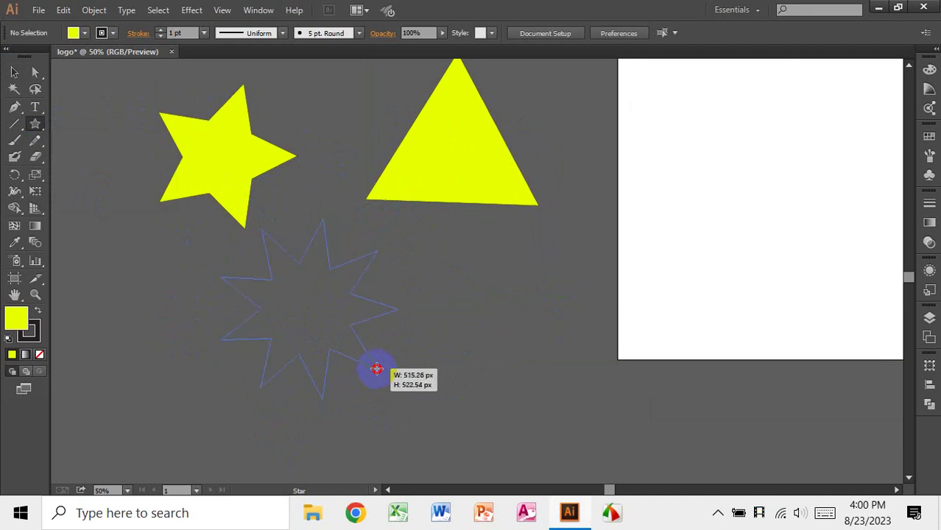
{"action": "key", "text": "Up"}
{"action": "key", "text": "Up"}
{"action": "key", "text": "Up"}
{"action": "key", "text": "Up"}
{"action": "key", "text": "Up"}
{"action": "key", "text": "Up"}
{"action": "key", "text": "Up"}
{"action": "key", "text": "Up"}
{"action": "key", "text": "Up"}
{"action": "key", "text": "Up"}
{"action": "key", "text": "Up"}
{"action": "key", "text": "Up"}
{"action": "key", "text": "Up"}
{"action": "key", "text": "Up"}
{"action": "key", "text": "Up"}
{"action": "key", "text": "Up"}
{"action": "key", "text": "Up"}
{"action": "key", "text": "Up"}
{"action": "key", "text": "Up"}
{"action": "key", "text": "Up"}
{"action": "left_click_drag", "start_coordinate": [377, 368], "coordinate": [377, 368]}
{"action": "left_click", "coordinate": [14, 72]}
{"action": "left_click", "coordinate": [433, 267]}
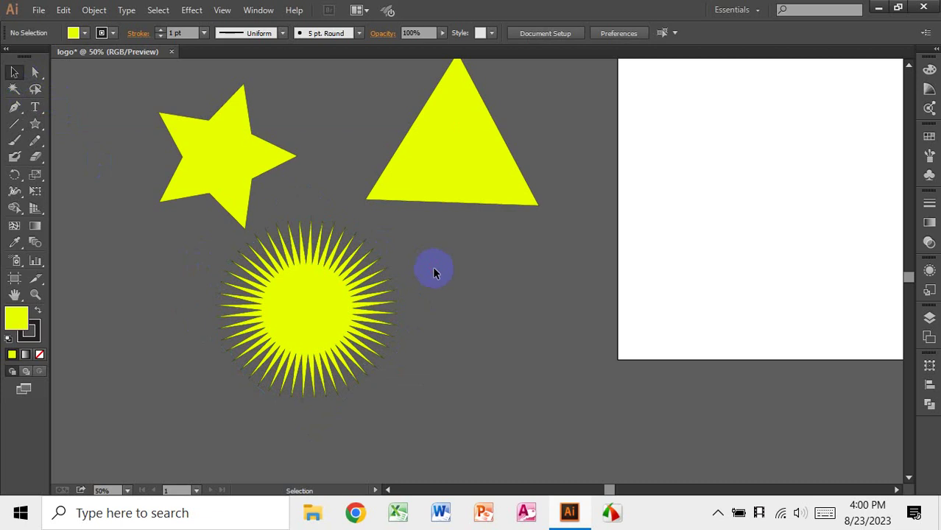
Move the sunburst underneath the five-pointed star and shift the triangle down beside it.
{"action": "left_click_drag", "start_coordinate": [301, 331], "coordinate": [175, 347]}
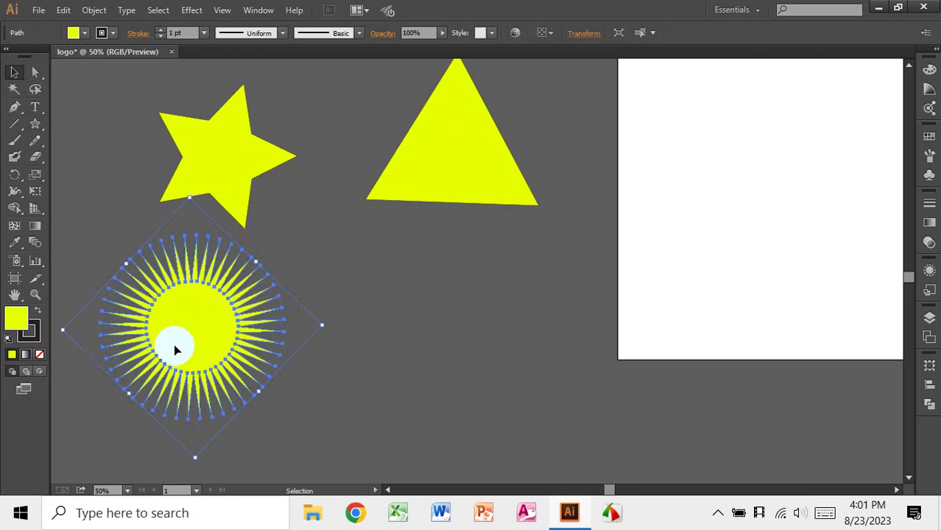
{"action": "left_click", "coordinate": [533, 401]}
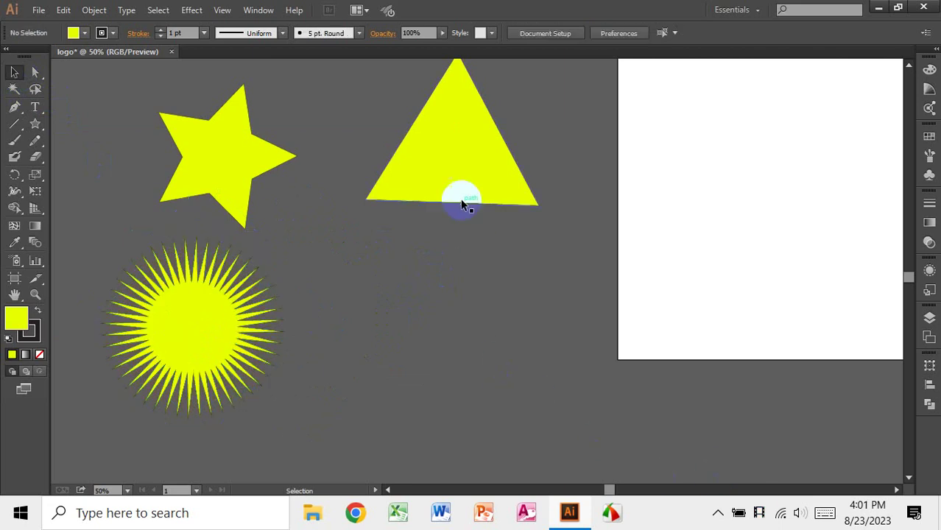
{"action": "left_click_drag", "start_coordinate": [458, 201], "coordinate": [427, 372]}
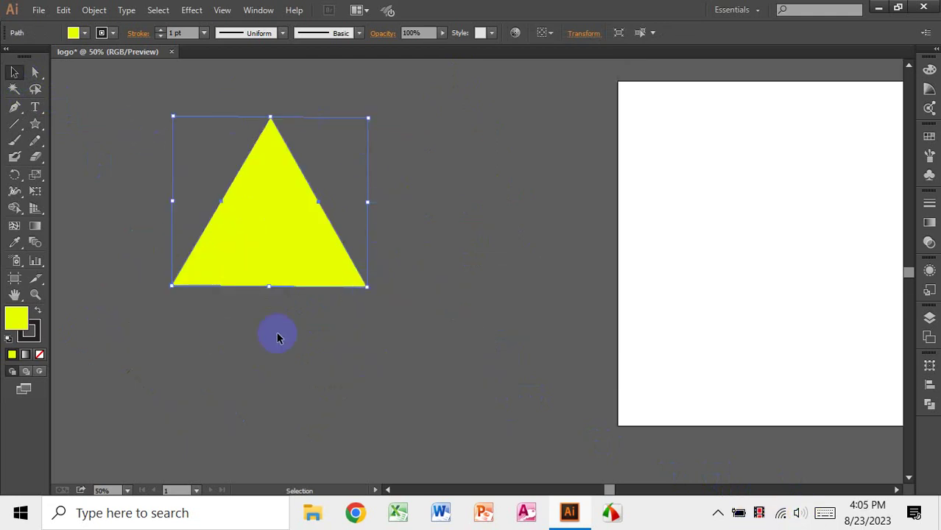
Rotate the yellow triangle clockwise to point right and move it slightly down and to the right.
{"action": "left_click", "coordinate": [294, 220]}
{"action": "left_click_drag", "start_coordinate": [373, 111], "coordinate": [406, 261]}
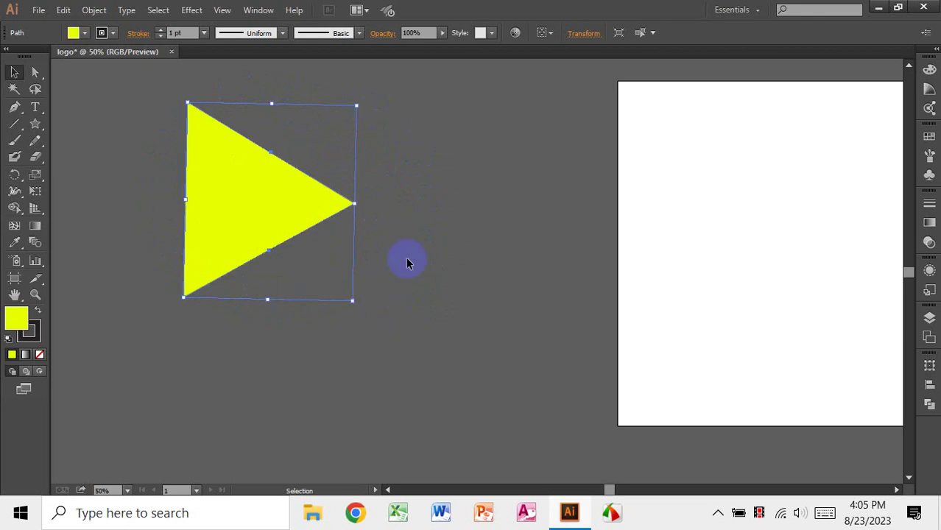
{"action": "left_click", "coordinate": [409, 209]}
{"action": "left_click_drag", "start_coordinate": [311, 194], "coordinate": [339, 243]}
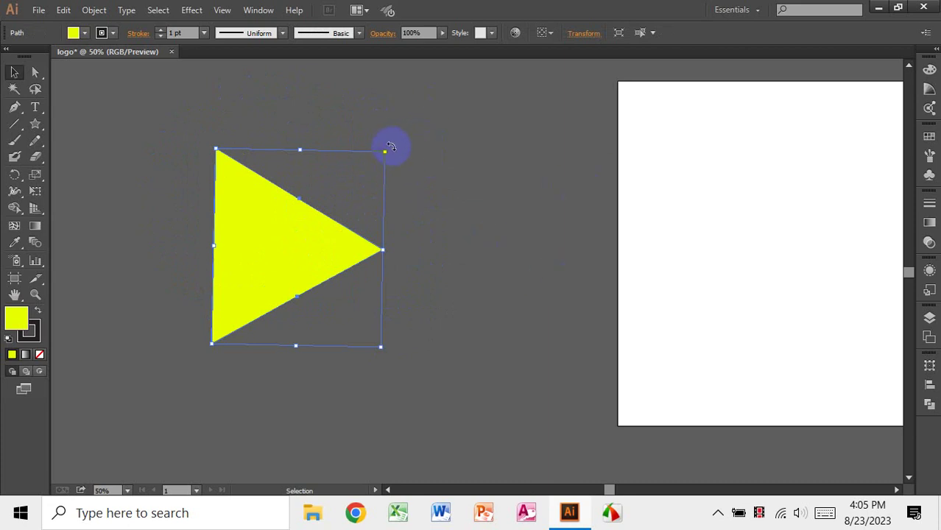
Rotate the triangle further clockwise so that it points downward.
{"action": "left_click_drag", "start_coordinate": [390, 148], "coordinate": [383, 334]}
{"action": "left_click", "coordinate": [424, 301]}
{"action": "left_click", "coordinate": [395, 175]}
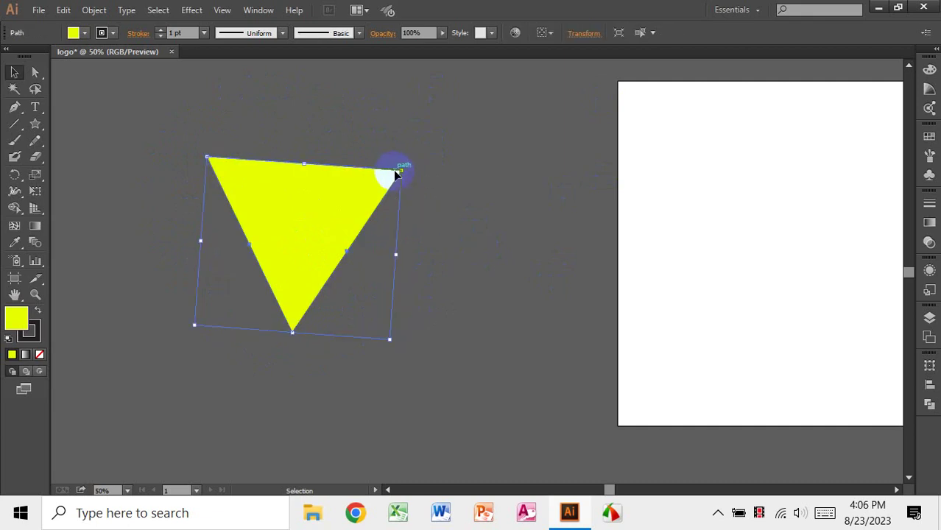
{"action": "left_click_drag", "start_coordinate": [395, 175], "coordinate": [280, 368]}
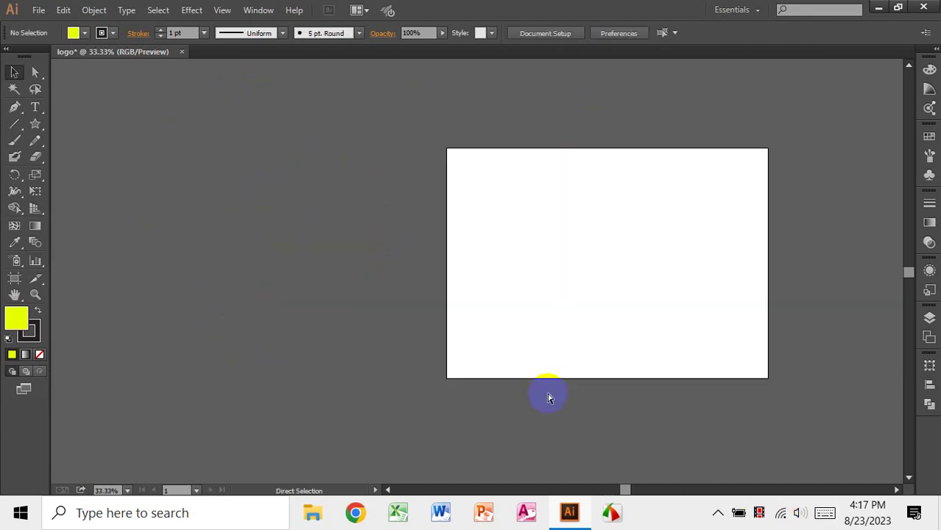
{"action": "key", "text": "ctrl+plus"}
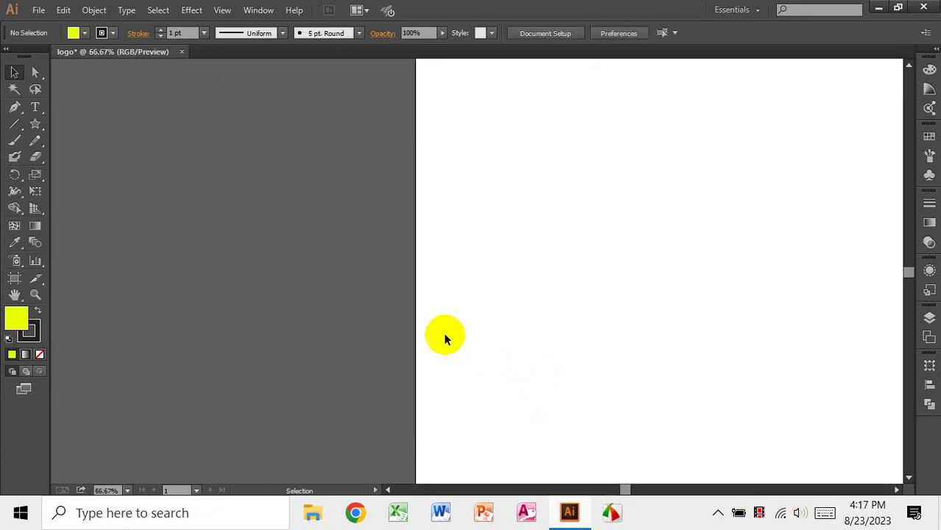
{"action": "left_click_drag", "start_coordinate": [445, 336], "coordinate": [507, 348]}
{"action": "key", "text": "ctrl+minus"}
{"action": "key", "text": "ctrl+minus"}
{"action": "key", "text": "ctrl+minus"}
{"action": "left_click_drag", "start_coordinate": [535, 244], "coordinate": [635, 293]}
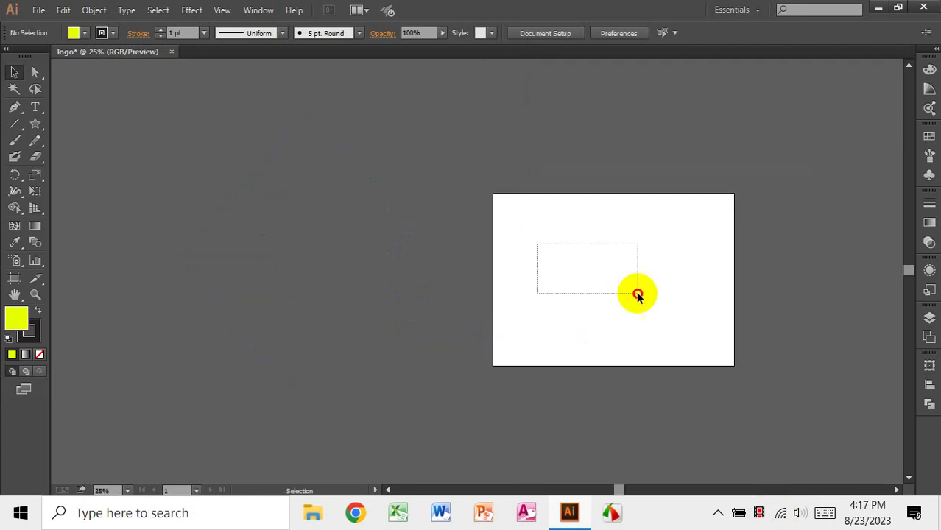
{"action": "left_click_drag", "start_coordinate": [485, 288], "coordinate": [552, 288]}
{"action": "left_click_drag", "start_coordinate": [304, 224], "coordinate": [403, 270]}
{"action": "key", "text": "ctrl+plus"}
{"action": "key", "text": "ctrl+plus"}
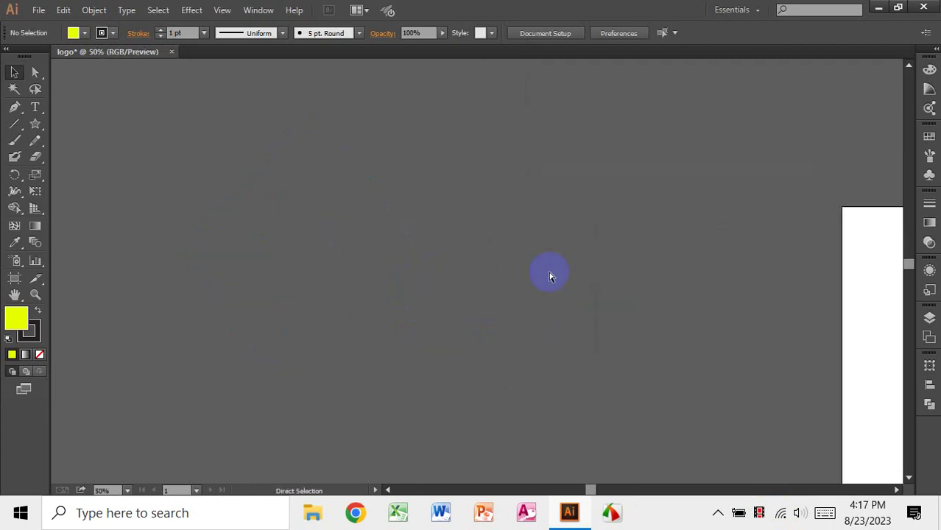
Draw a row of three yellow rectangles left of the artboard, about 192, 174 and 178 px wide and 148 px high.
{"action": "left_click", "coordinate": [30, 126]}
{"action": "left_click", "coordinate": [109, 130]}
{"action": "key", "text": "ctrl+plus"}
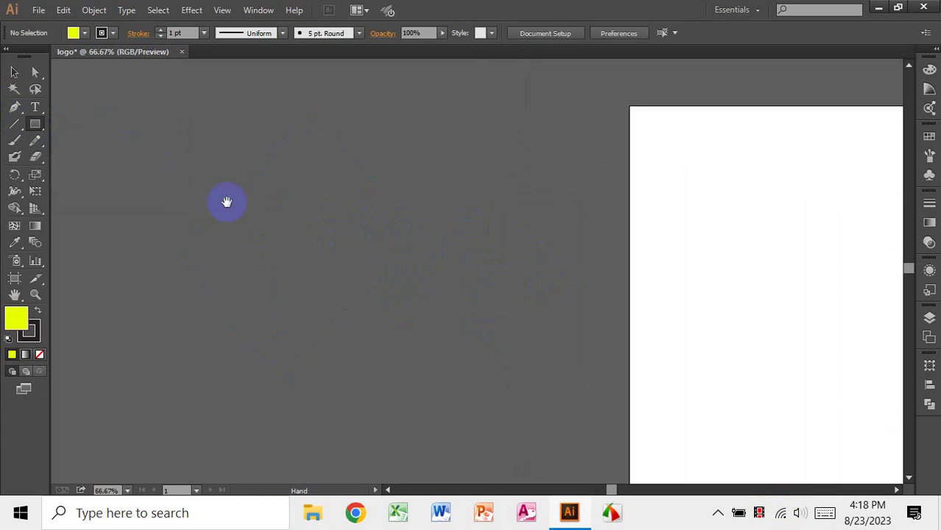
{"action": "left_click_drag", "start_coordinate": [207, 166], "coordinate": [295, 233]}
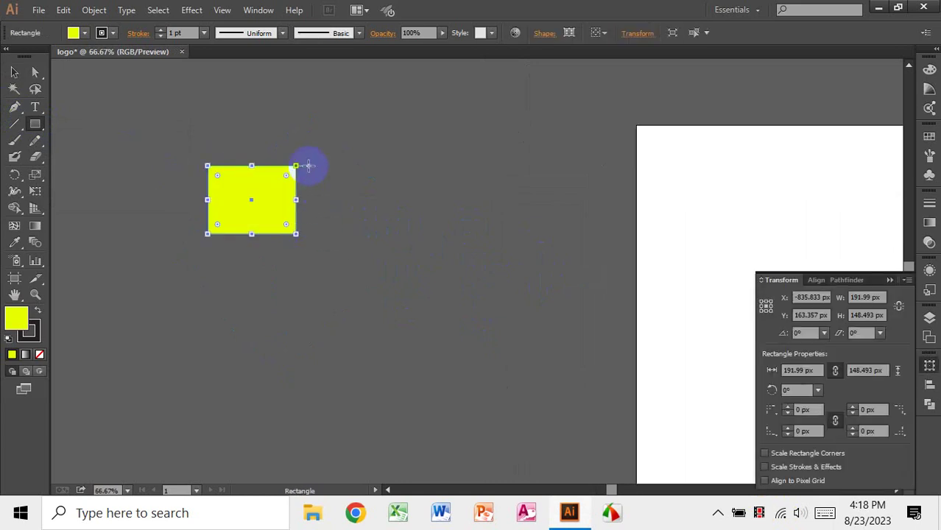
{"action": "left_click_drag", "start_coordinate": [308, 166], "coordinate": [389, 235]}
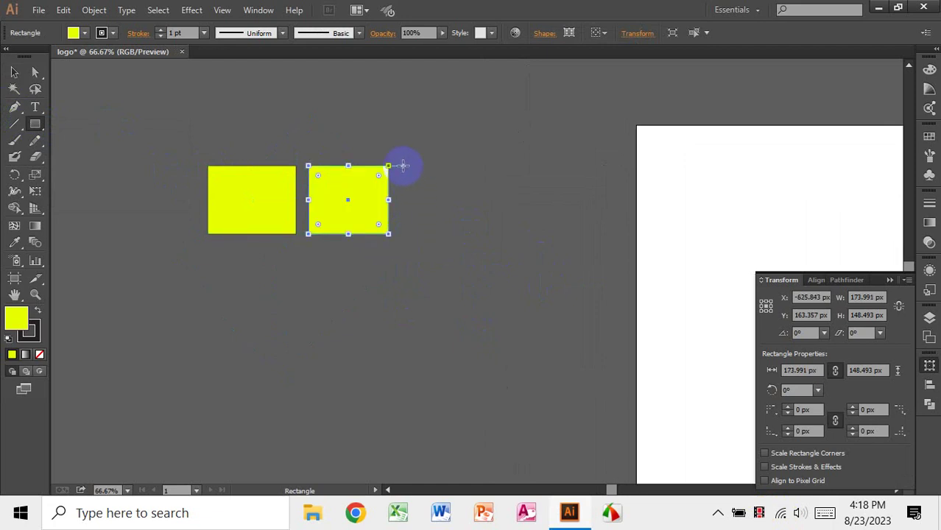
{"action": "left_click_drag", "start_coordinate": [402, 165], "coordinate": [486, 235]}
{"action": "scroll", "coordinate": [219, 214], "scroll_direction": "down", "scroll_amount": 1}
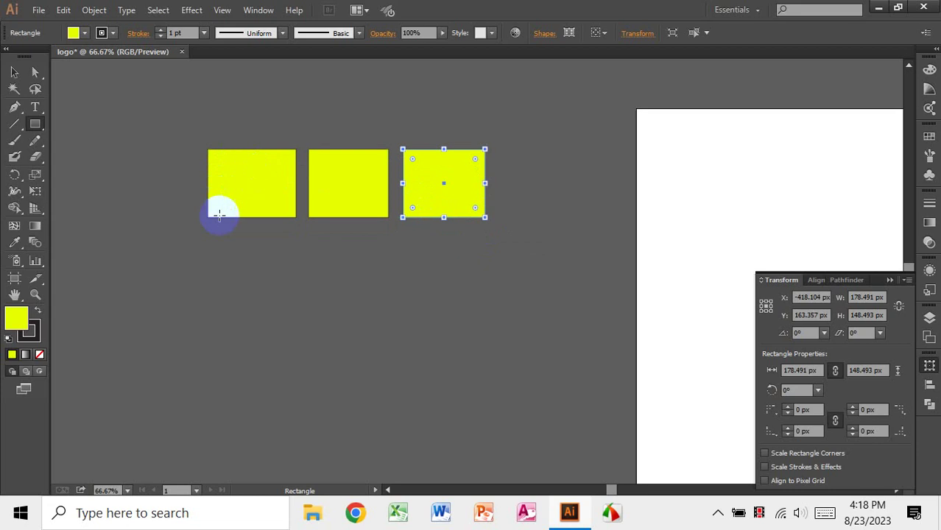
Draw a second row of three rectangles, about 130 px high, aligned beneath the first row.
{"action": "left_click_drag", "start_coordinate": [208, 226], "coordinate": [295, 286]}
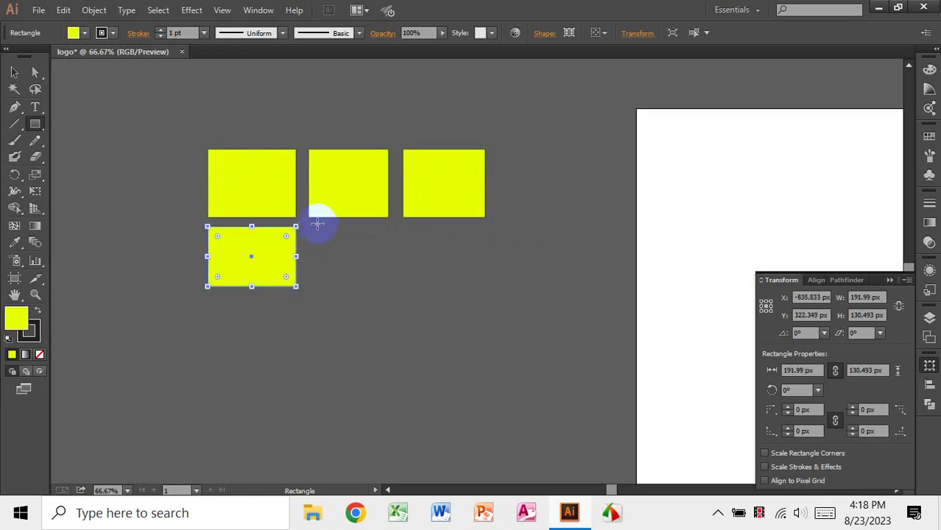
{"action": "left_click_drag", "start_coordinate": [308, 229], "coordinate": [388, 286]}
{"action": "left_click_drag", "start_coordinate": [403, 228], "coordinate": [485, 286]}
{"action": "scroll", "coordinate": [320, 210], "scroll_direction": "down", "scroll_amount": 3}
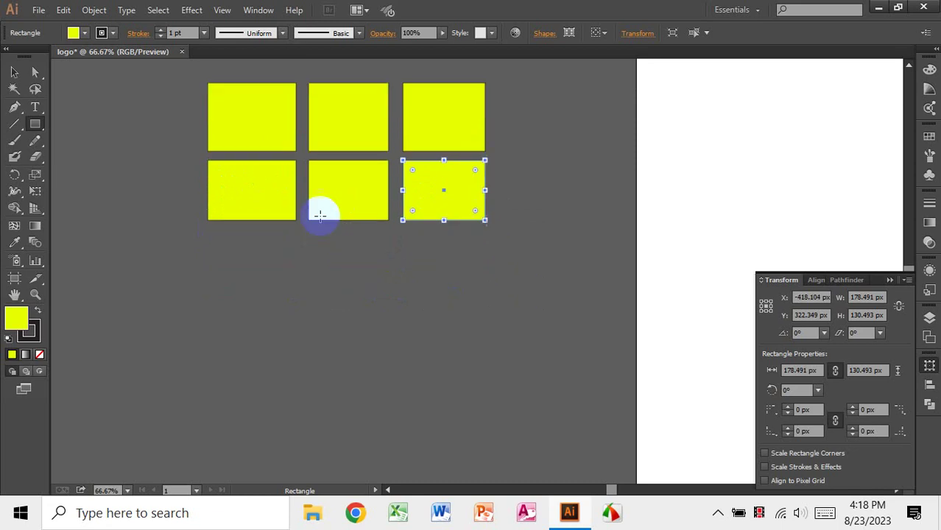
Draw a third row of three rectangles, about 133 px high, beneath the second row to complete the three-by-three grid.
{"action": "left_click_drag", "start_coordinate": [207, 229], "coordinate": [292, 286]}
{"action": "left_click_drag", "start_coordinate": [308, 231], "coordinate": [389, 292]}
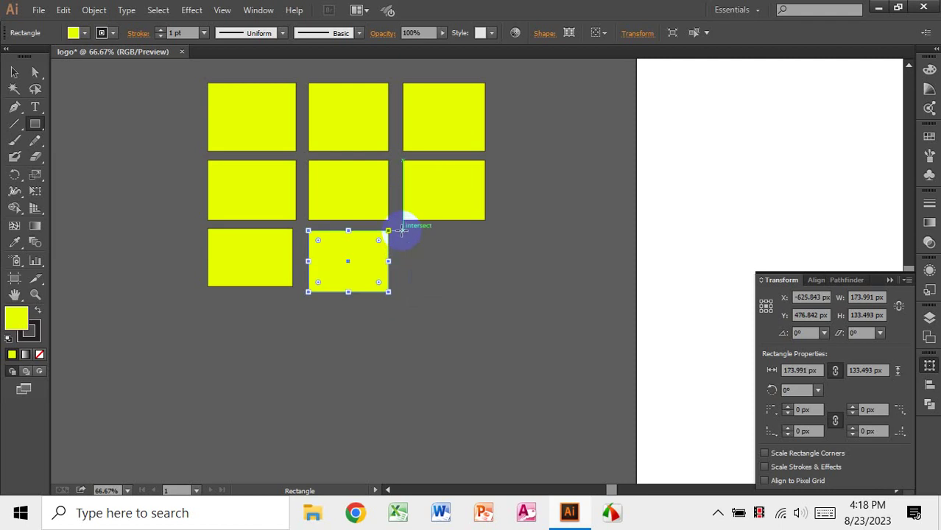
{"action": "left_click_drag", "start_coordinate": [402, 230], "coordinate": [483, 293]}
{"action": "left_click", "coordinate": [14, 72]}
{"action": "left_click", "coordinate": [149, 100]}
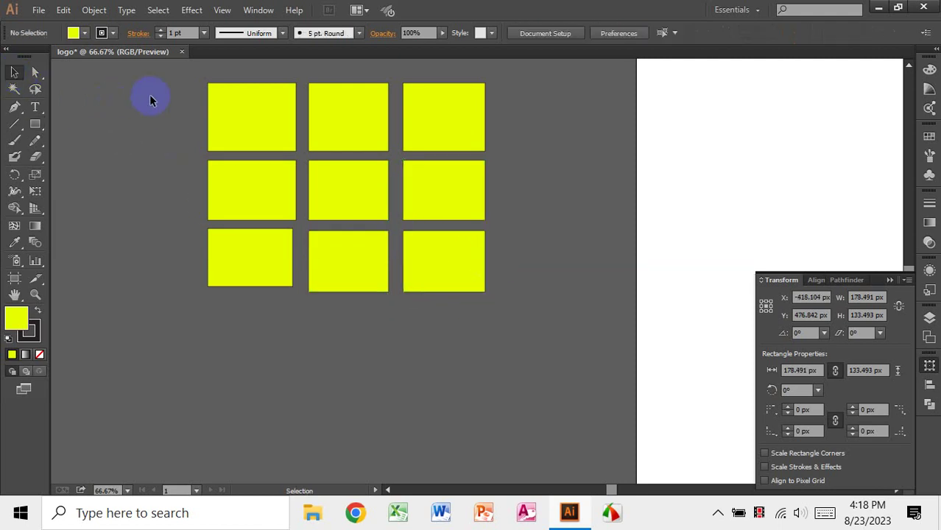
Change the fill of all nine rectangles to green.
{"action": "left_click_drag", "start_coordinate": [164, 81], "coordinate": [508, 296]}
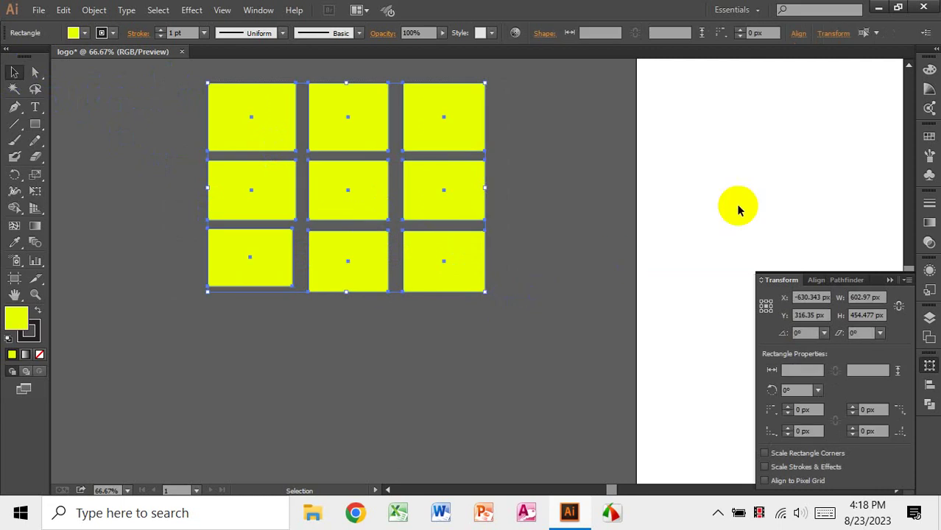
{"action": "left_click", "coordinate": [82, 32]}
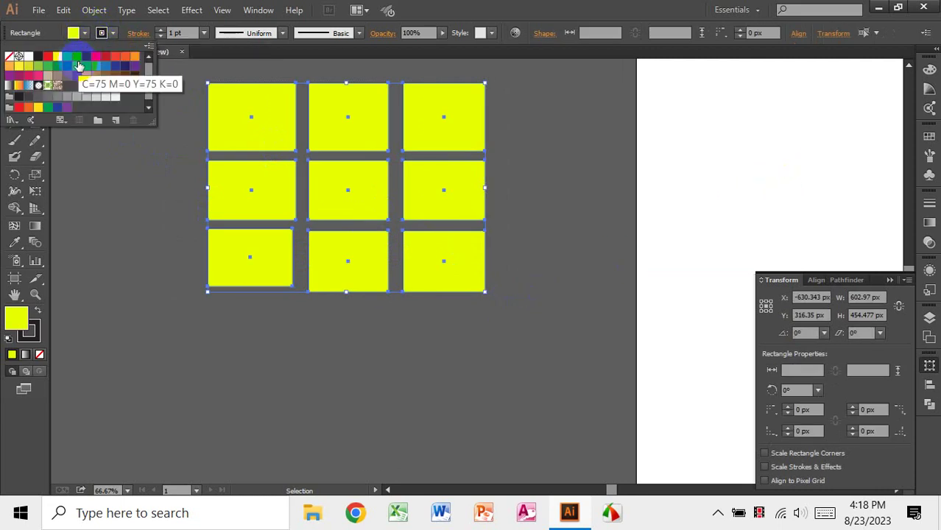
{"action": "left_click", "coordinate": [73, 56]}
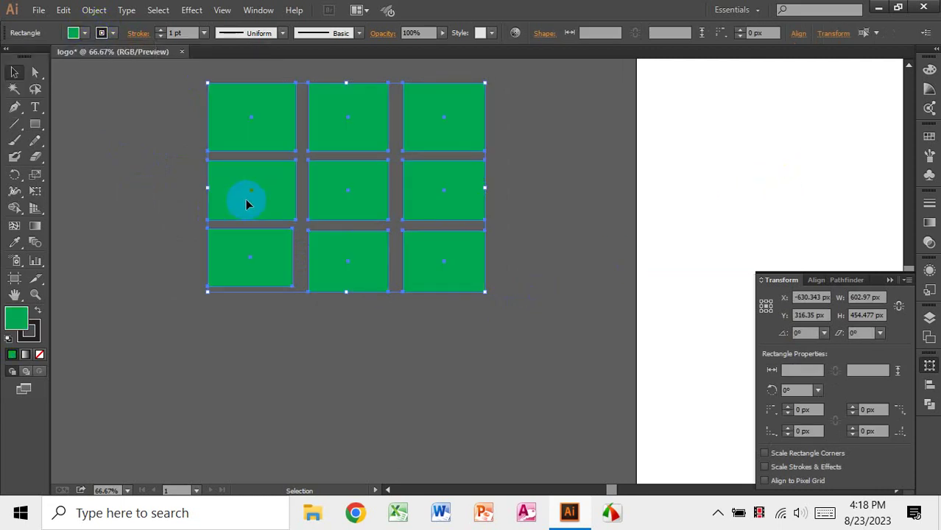
{"action": "left_click", "coordinate": [143, 153]}
Move the whole grid of nine rectangles slightly down and to the right.
{"action": "left_click_drag", "start_coordinate": [144, 122], "coordinate": [500, 315]}
{"action": "left_click_drag", "start_coordinate": [437, 268], "coordinate": [458, 298]}
{"action": "left_click_drag", "start_coordinate": [537, 141], "coordinate": [221, 368]}
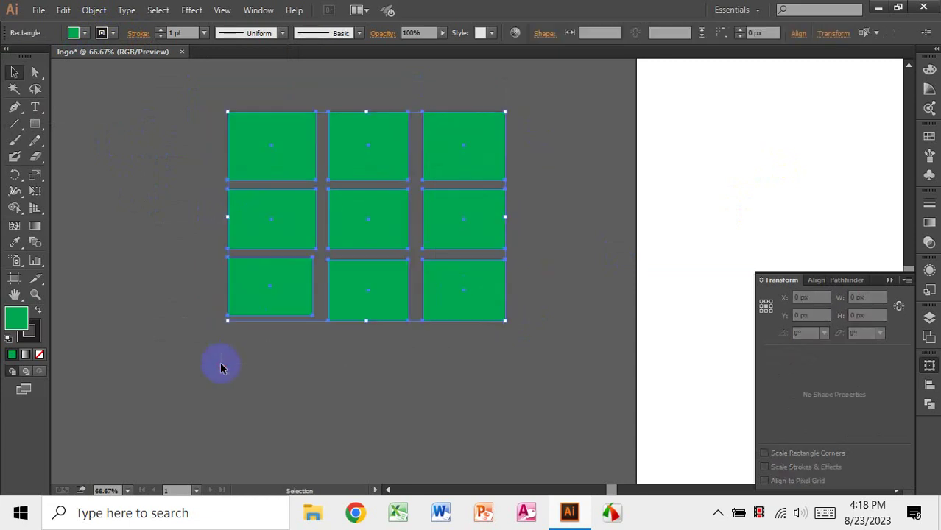
{"action": "left_click", "coordinate": [187, 318]}
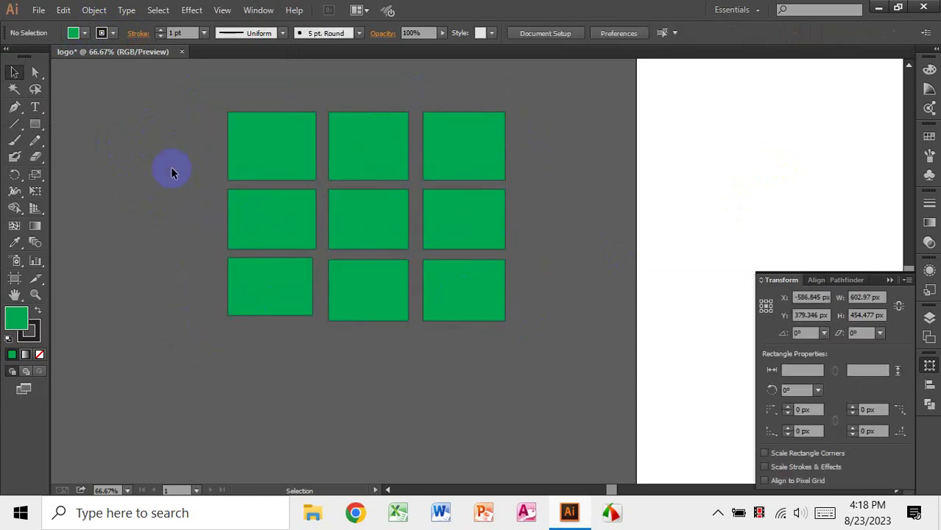
{"action": "left_click_drag", "start_coordinate": [174, 155], "coordinate": [543, 374]}
{"action": "left_click", "coordinate": [543, 374]}
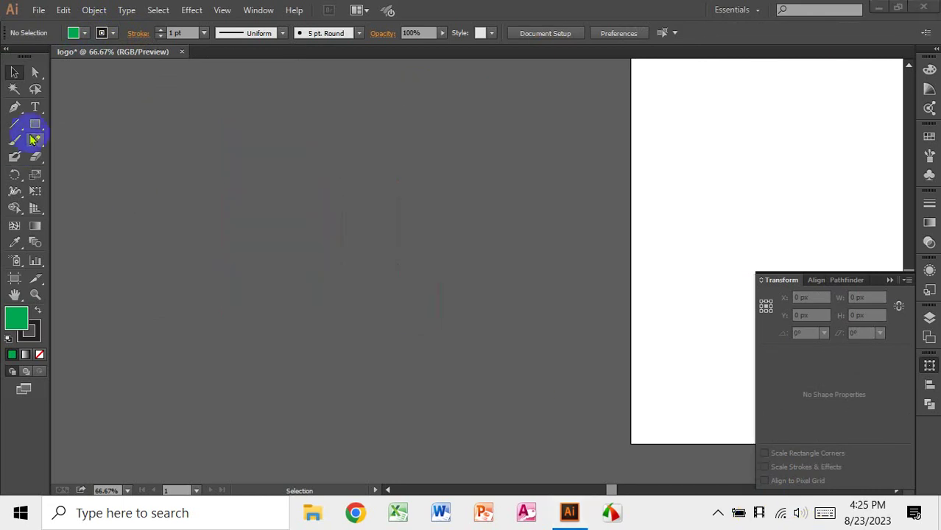
Draw a green rectangle about 390 by 315 px on the empty canvas and move it closer to the artboard.
{"action": "left_click_drag", "start_coordinate": [35, 123], "coordinate": [288, 237]}
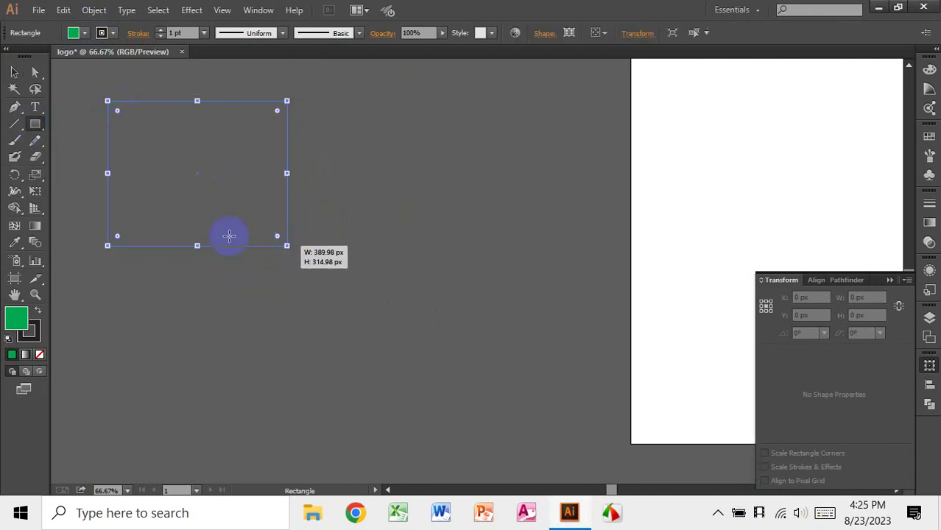
{"action": "left_click", "coordinate": [14, 71]}
{"action": "left_click_drag", "start_coordinate": [168, 162], "coordinate": [340, 184]}
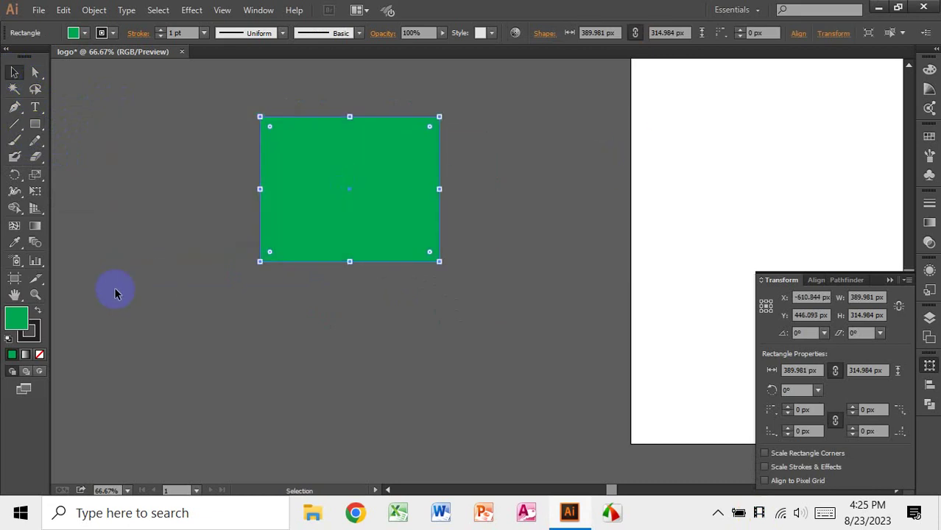
Move the green rectangle from the empty canvas onto the white artboard.
{"action": "key", "text": "ctrl+1"}
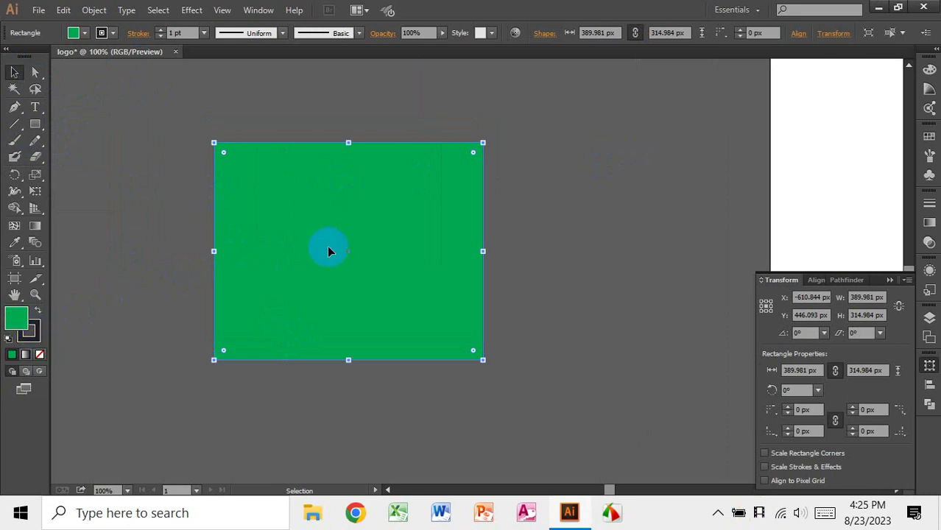
{"action": "left_click", "coordinate": [519, 240]}
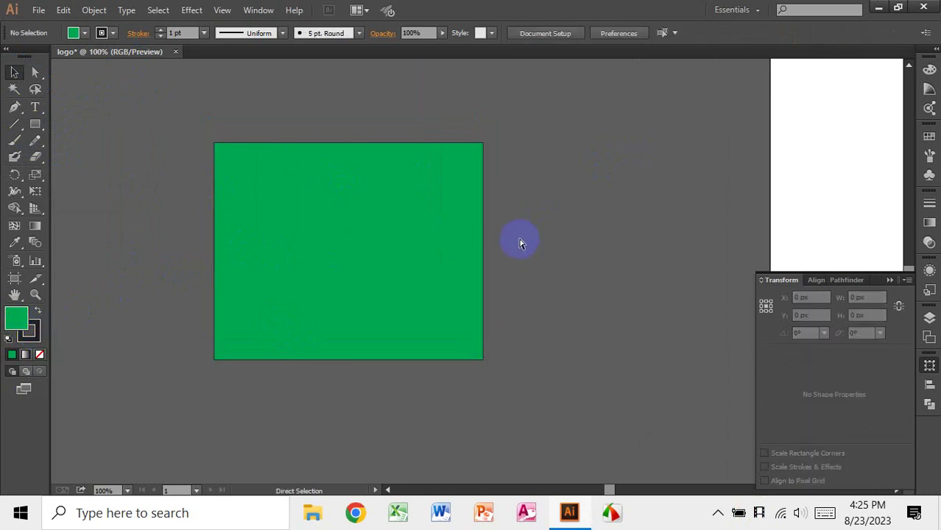
{"action": "key", "text": "ctrl+plus"}
{"action": "scroll", "coordinate": [340, 294], "scroll_direction": "left", "scroll_amount": 3}
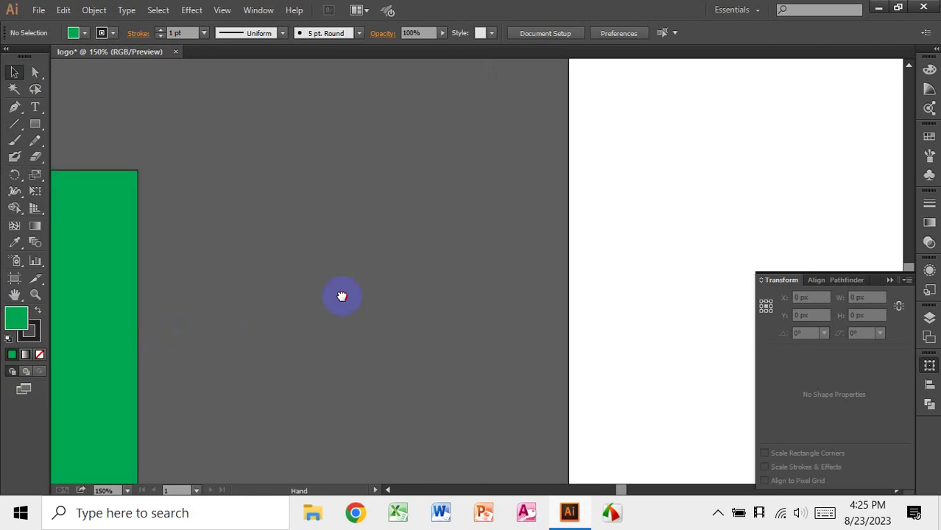
{"action": "left_click_drag", "start_coordinate": [116, 311], "coordinate": [495, 280]}
{"action": "key", "text": "ctrl+minus"}
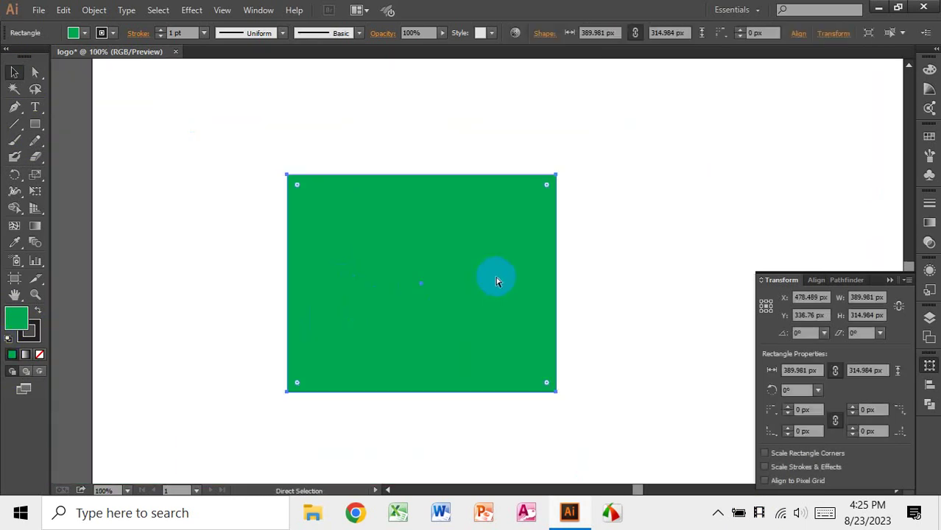
{"action": "key", "text": "ctrl+minus"}
{"action": "key", "text": "ctrl+plus"}
{"action": "key", "text": "ctrl+1"}
{"action": "left_click", "coordinate": [607, 231]}
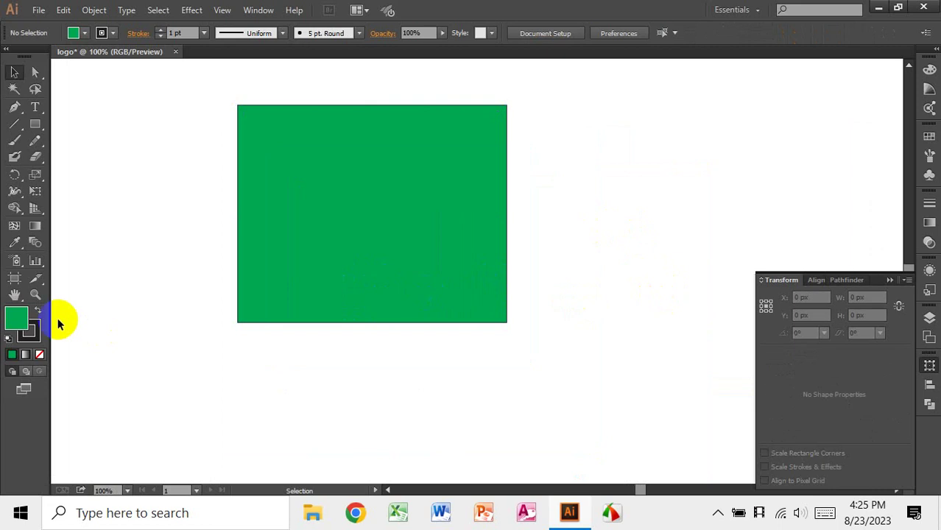
Change the rectangle's stroke color to red F90606.
{"action": "left_click", "coordinate": [340, 177]}
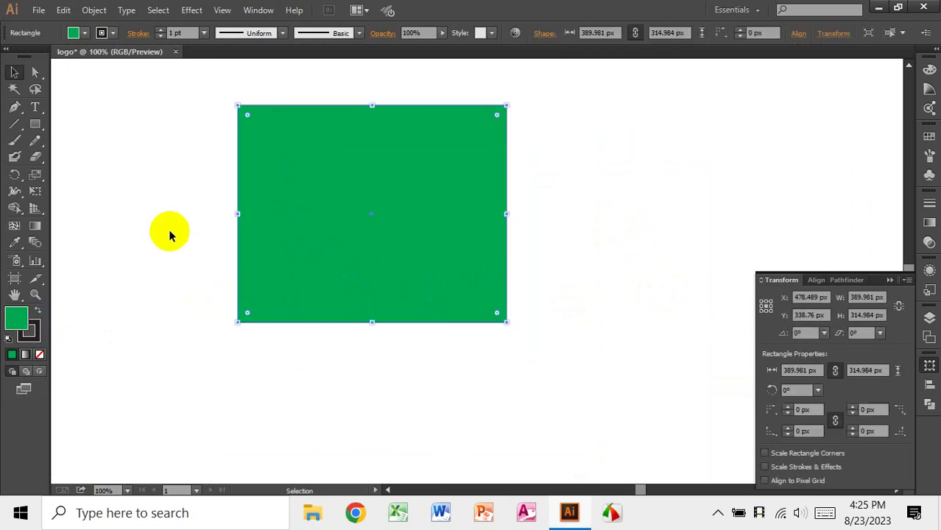
{"action": "left_click", "coordinate": [29, 333]}
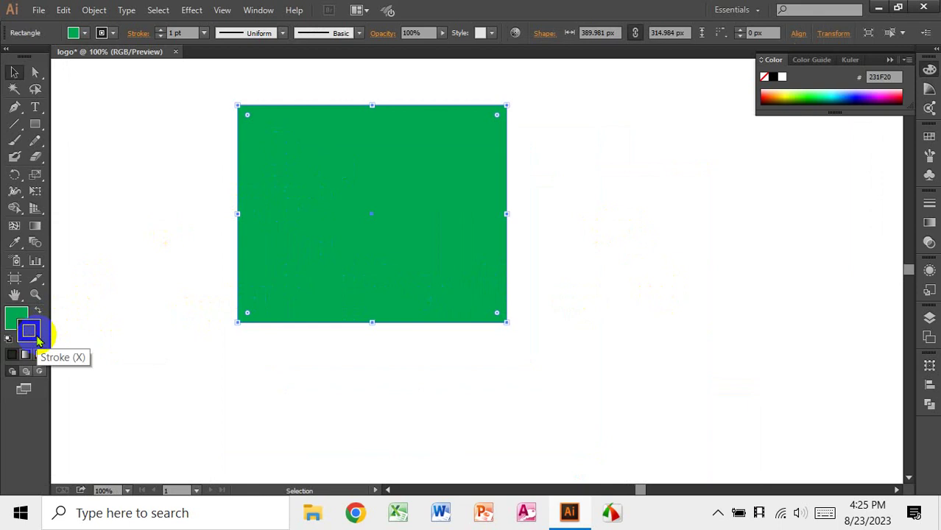
{"action": "double_click", "coordinate": [36, 336]}
{"action": "left_click", "coordinate": [486, 166]}
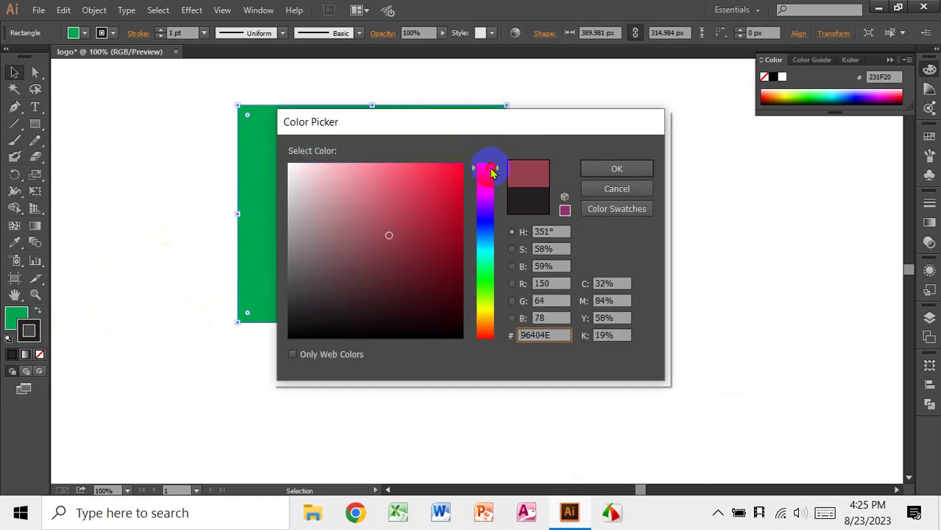
{"action": "left_click", "coordinate": [460, 167]}
{"action": "left_click", "coordinate": [615, 169]}
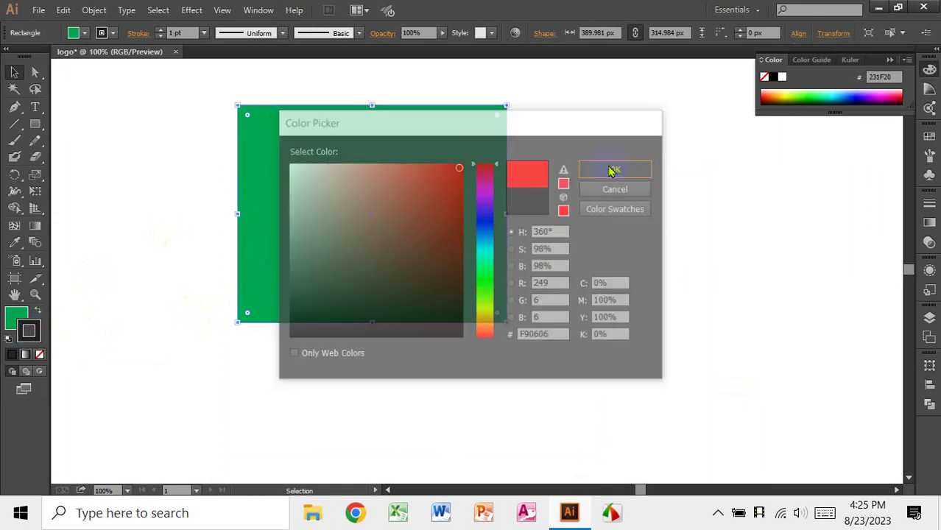
{"action": "left_click", "coordinate": [586, 332]}
Reposition the red-outlined rectangle slightly right and down on the artboard.
{"action": "left_click_drag", "start_coordinate": [452, 291], "coordinate": [537, 291]}
{"action": "left_click", "coordinate": [709, 254]}
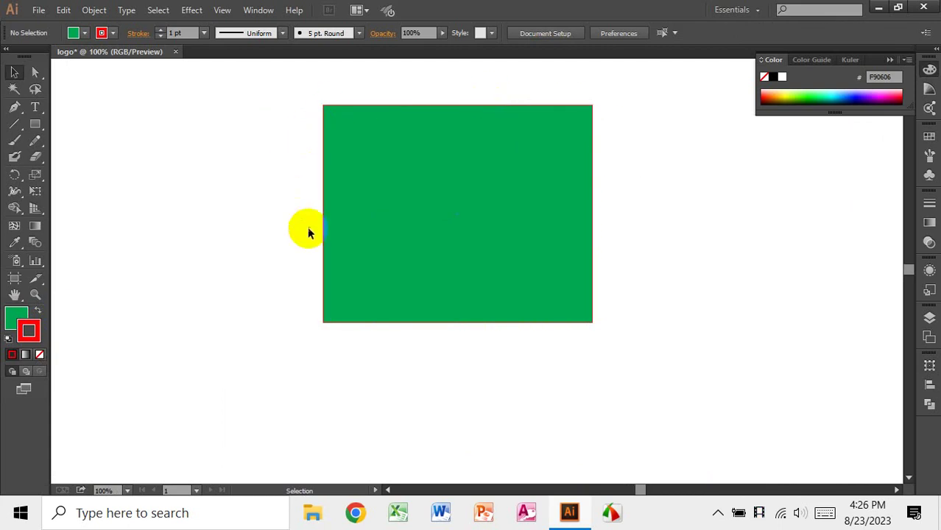
{"action": "left_click", "coordinate": [435, 204]}
{"action": "left_click", "coordinate": [526, 212]}
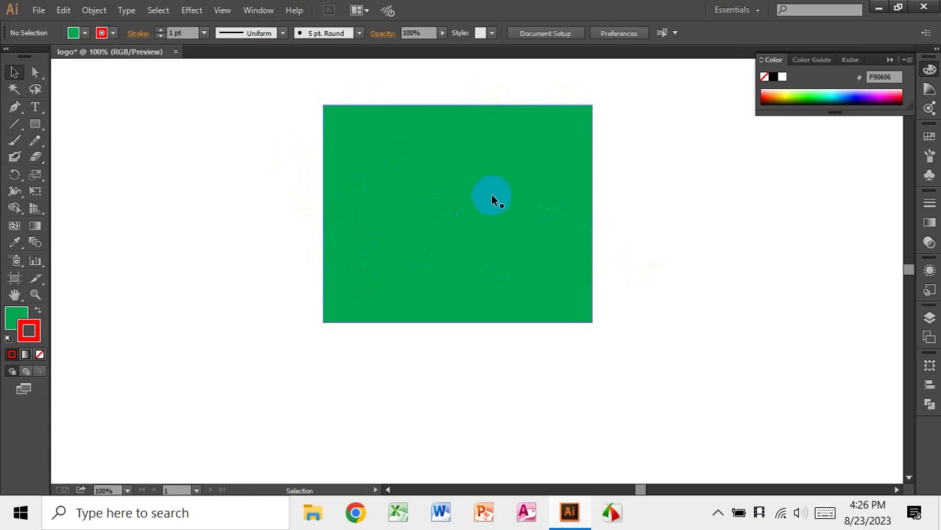
{"action": "left_click", "coordinate": [522, 212]}
{"action": "left_click", "coordinate": [631, 176]}
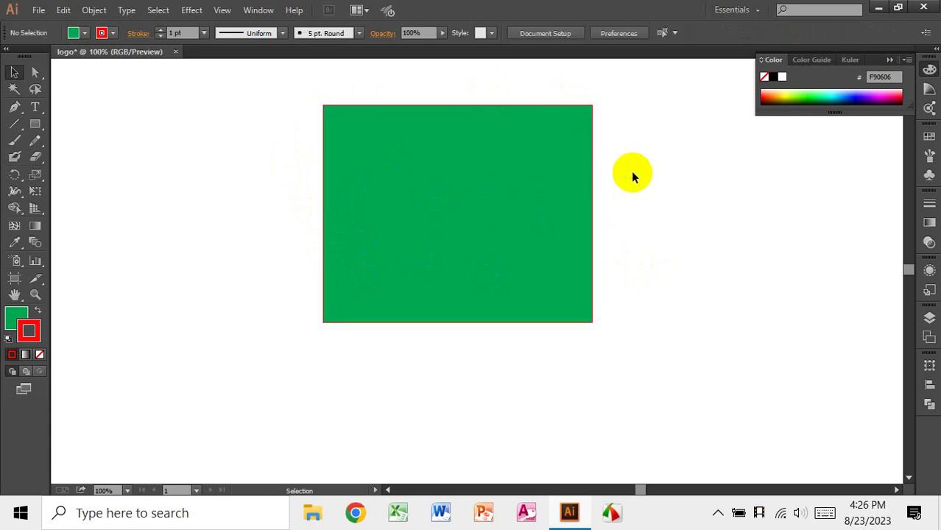
{"action": "left_click", "coordinate": [537, 153]}
{"action": "left_click", "coordinate": [640, 147]}
{"action": "left_click_drag", "start_coordinate": [510, 187], "coordinate": [486, 212]}
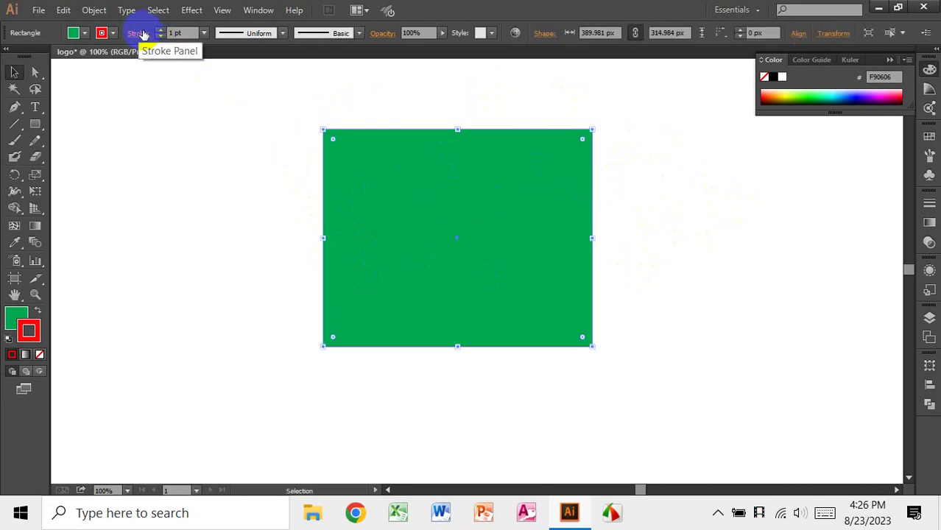
Raise the rectangle's stroke weight to 6 pt.
{"action": "left_click", "coordinate": [177, 33]}
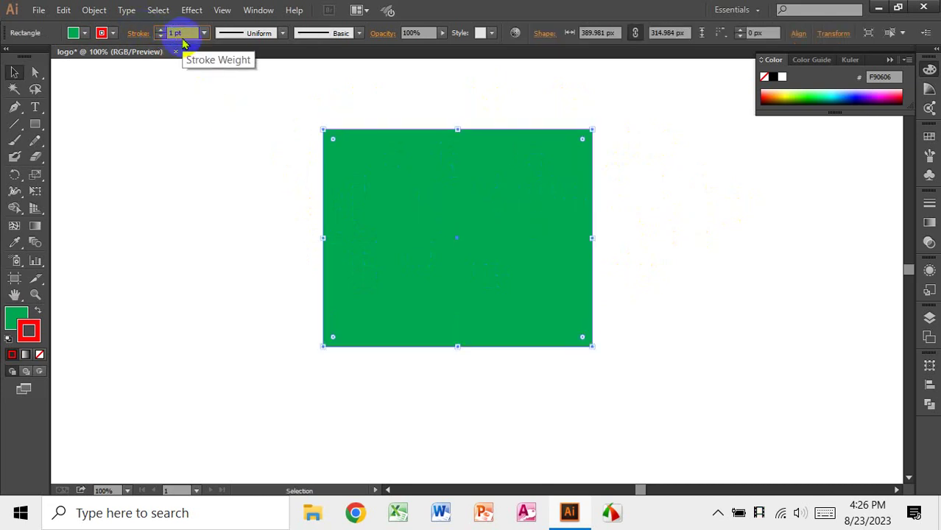
{"action": "key", "text": "Up"}
{"action": "key", "text": "Up"}
{"action": "key", "text": "Up"}
{"action": "key", "text": "Up"}
{"action": "key", "text": "Up"}
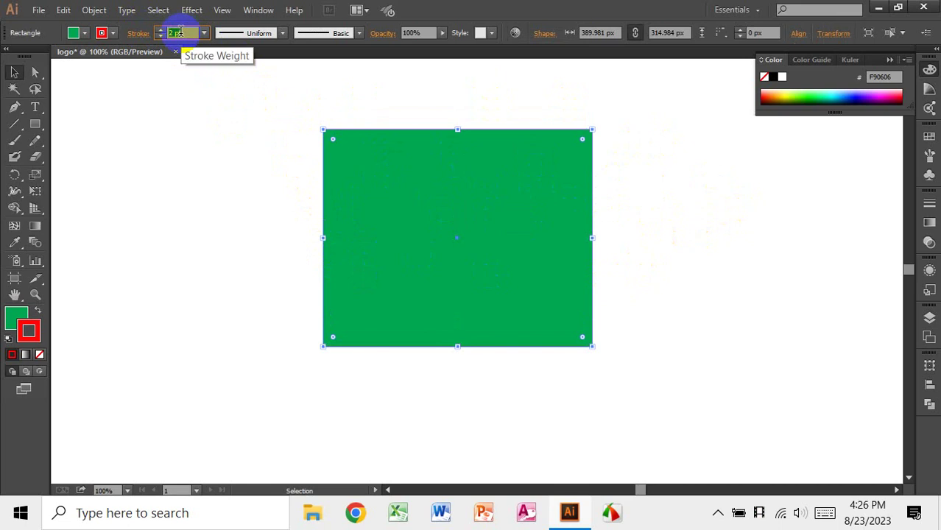
{"action": "left_click", "coordinate": [267, 179]}
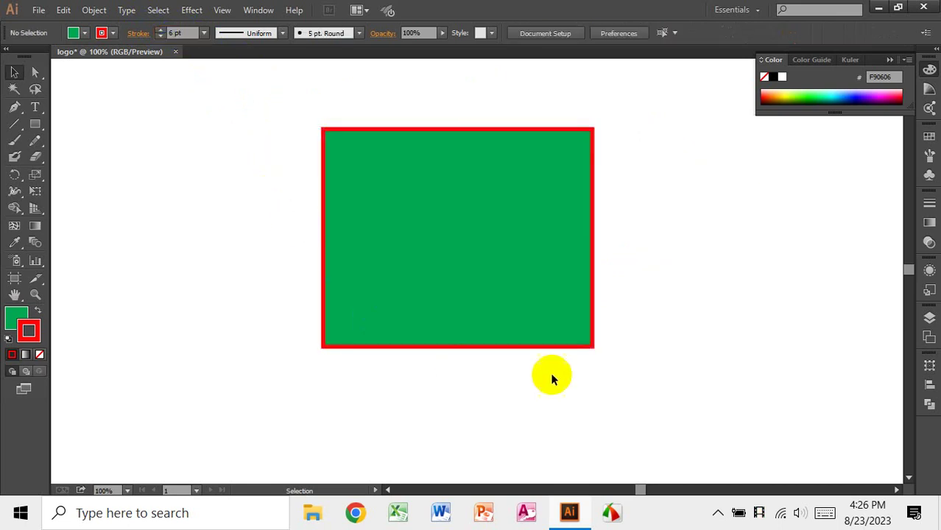
Move the rectangle slightly left and down, and set its stroke weight to 14 pt after trying thicker and thinner outlines.
{"action": "left_click_drag", "start_coordinate": [463, 305], "coordinate": [404, 318]}
{"action": "left_click", "coordinate": [175, 33]}
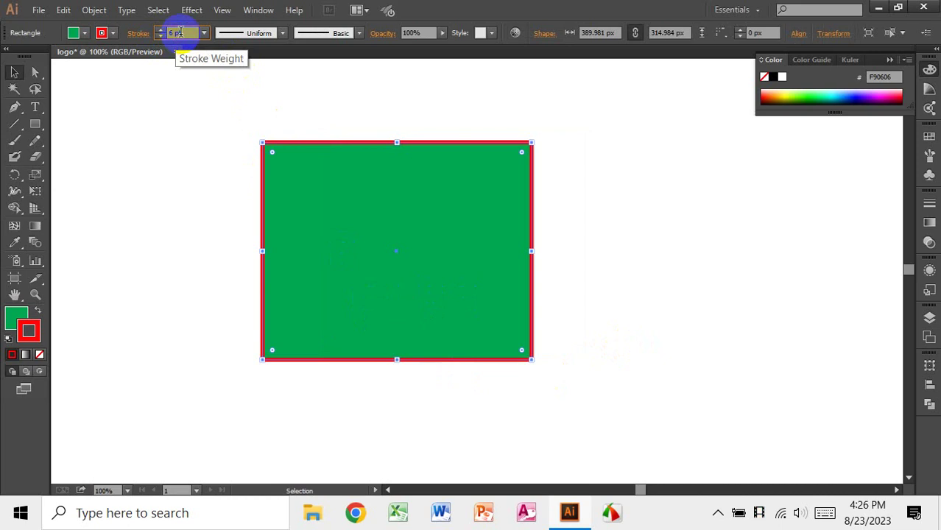
{"action": "key", "text": "Up"}
{"action": "key", "text": "Up"}
{"action": "key", "text": "Up"}
{"action": "key", "text": "Up"}
{"action": "key", "text": "Up"}
{"action": "key", "text": "Up"}
{"action": "key", "text": "Up"}
{"action": "key", "text": "Up"}
{"action": "key", "text": "Up"}
{"action": "key", "text": "Up"}
{"action": "key", "text": "Up"}
{"action": "key", "text": "Up"}
{"action": "key", "text": "Up"}
{"action": "key", "text": "Up"}
{"action": "key", "text": "Up"}
{"action": "key", "text": "Up"}
{"action": "key", "text": "Up"}
{"action": "key", "text": "Up"}
{"action": "key", "text": "Up"}
{"action": "key", "text": "Up"}
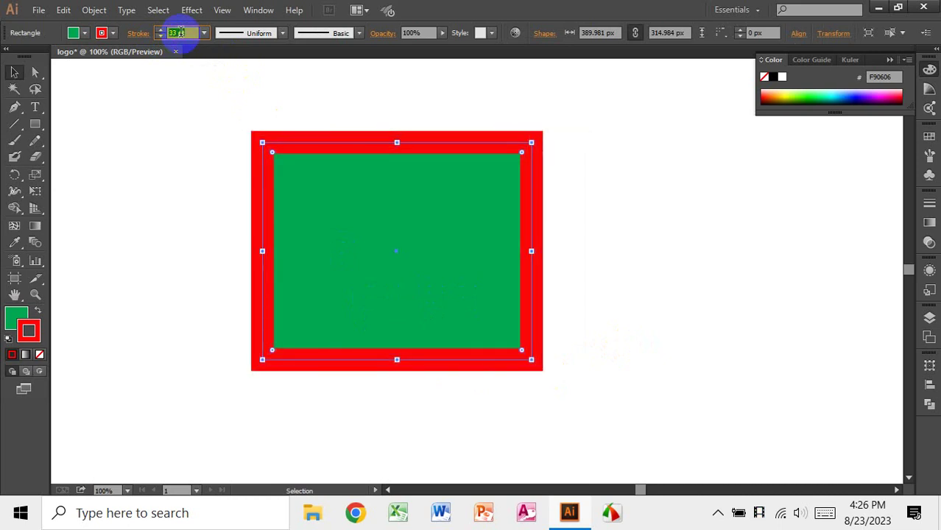
{"action": "key", "text": "Up"}
{"action": "key", "text": "Up"}
{"action": "key", "text": "Up"}
{"action": "key", "text": "Up"}
{"action": "key", "text": "Up"}
{"action": "key", "text": "Up"}
{"action": "key", "text": "Up"}
{"action": "key", "text": "Up"}
{"action": "key", "text": "Down"}
{"action": "key", "text": "Down"}
{"action": "key", "text": "Down"}
{"action": "key", "text": "Down"}
{"action": "key", "text": "Down"}
{"action": "key", "text": "Down"}
{"action": "key", "text": "Down"}
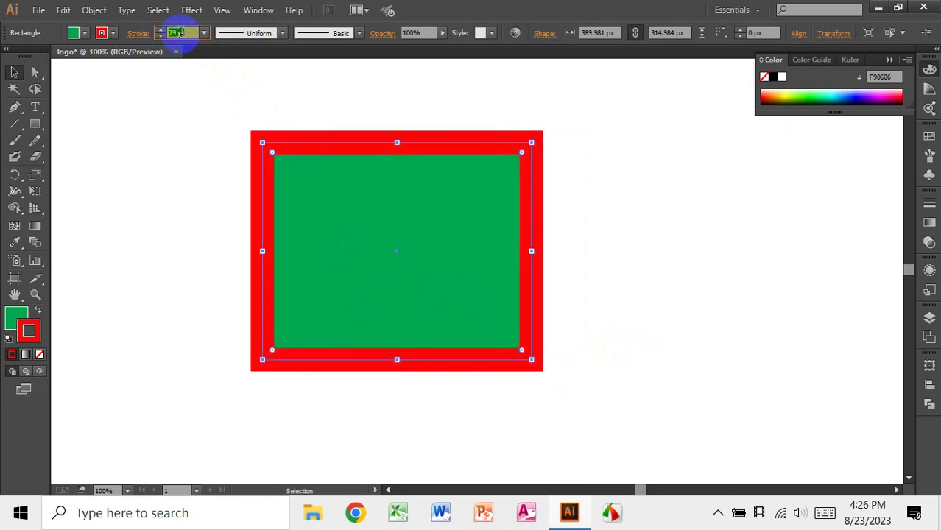
{"action": "key", "text": "Down"}
{"action": "key", "text": "Down"}
{"action": "key", "text": "Down"}
{"action": "key", "text": "Down"}
{"action": "key", "text": "Down"}
{"action": "key", "text": "Down"}
{"action": "key", "text": "Down"}
{"action": "key", "text": "Down"}
{"action": "key", "text": "Down"}
{"action": "key", "text": "Down"}
{"action": "key", "text": "Down"}
{"action": "key", "text": "Down"}
{"action": "key", "text": "Down"}
{"action": "key", "text": "Down"}
{"action": "key", "text": "Down"}
{"action": "key", "text": "Down"}
{"action": "key", "text": "Down"}
{"action": "key", "text": "Down"}
{"action": "key", "text": "Down"}
{"action": "key", "text": "Down"}
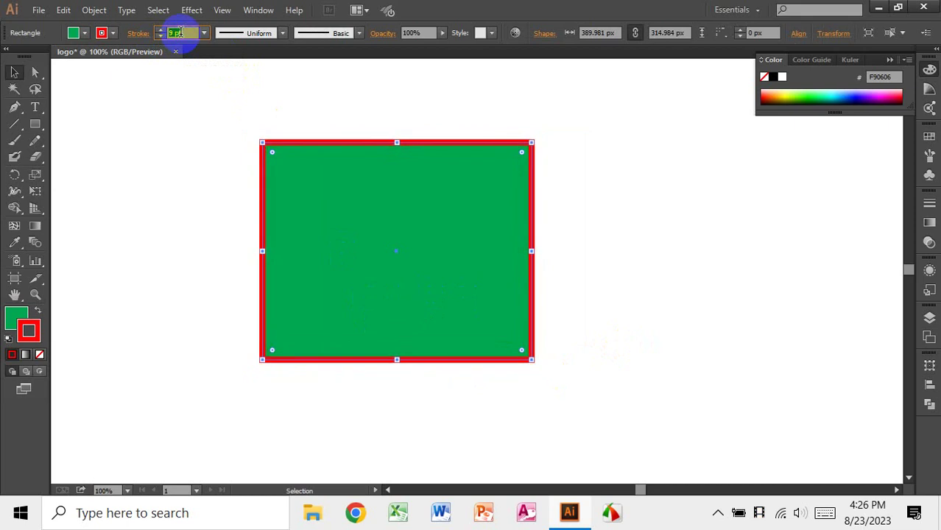
{"action": "key", "text": "Up"}
{"action": "key", "text": "Up"}
{"action": "key", "text": "Up"}
{"action": "key", "text": "Up"}
{"action": "key", "text": "Up"}
{"action": "key", "text": "Up"}
{"action": "key", "text": "Up"}
{"action": "key", "text": "Up"}
{"action": "key", "text": "Up"}
{"action": "key", "text": "Up"}
{"action": "key", "text": "Up"}
{"action": "key", "text": "Up"}
{"action": "key", "text": "Up"}
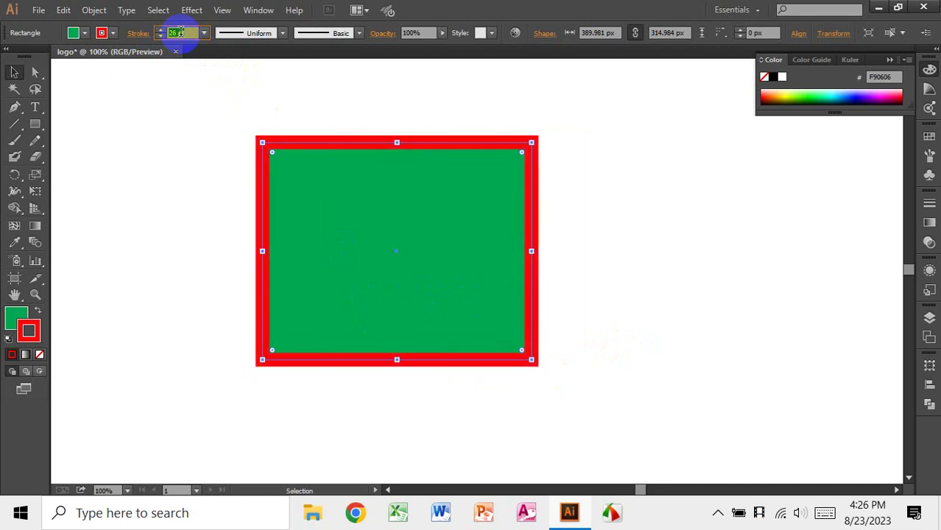
{"action": "key", "text": "Down"}
{"action": "key", "text": "Down"}
{"action": "key", "text": "Down"}
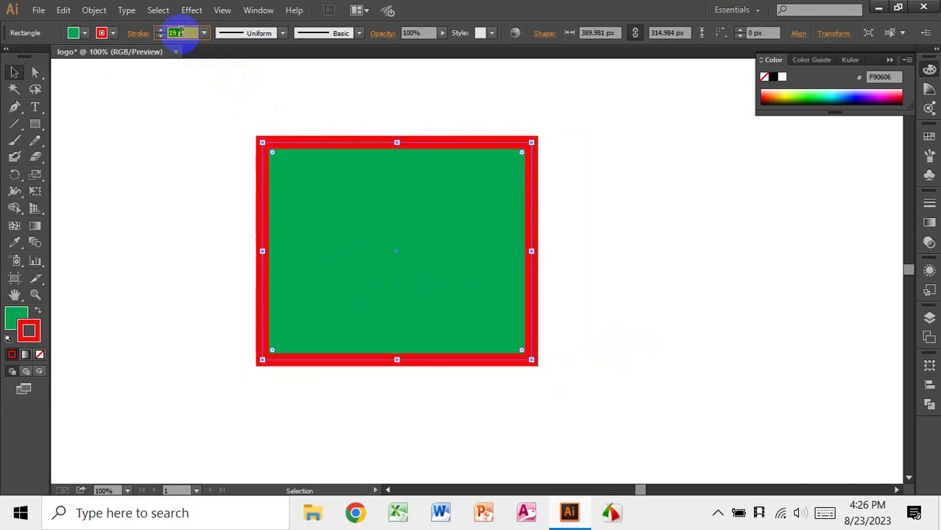
{"action": "left_click", "coordinate": [245, 177]}
Shift the rectangle further left and draw a second rectangle about 432 by 343 px to its right.
{"action": "mouse_move", "coordinate": [403, 227]}
{"action": "left_mouse_down"}
{"action": "mouse_move", "coordinate": [322, 234]}
{"action": "mouse_move", "coordinate": [290, 212]}
{"action": "left_mouse_up"}
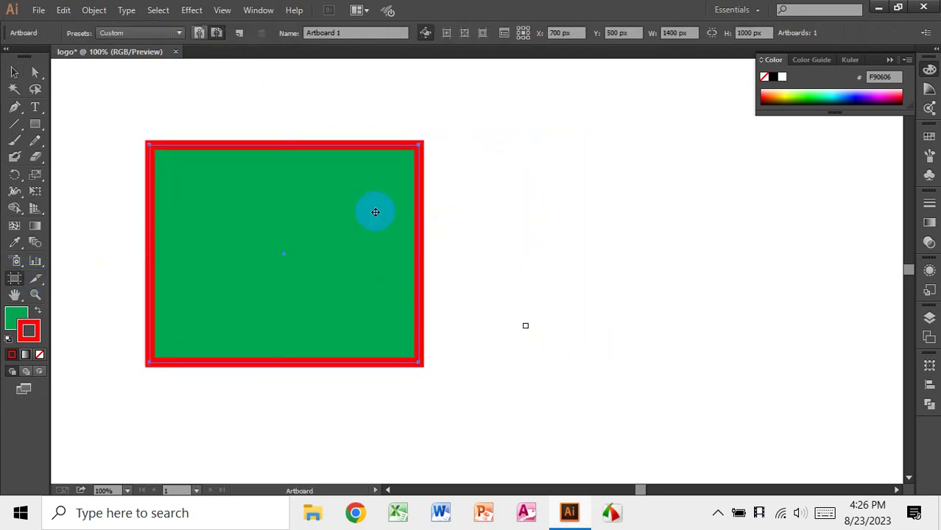
{"action": "left_click", "coordinate": [34, 123]}
{"action": "scroll", "coordinate": [328, 164], "scroll_direction": "right", "scroll_amount": 5}
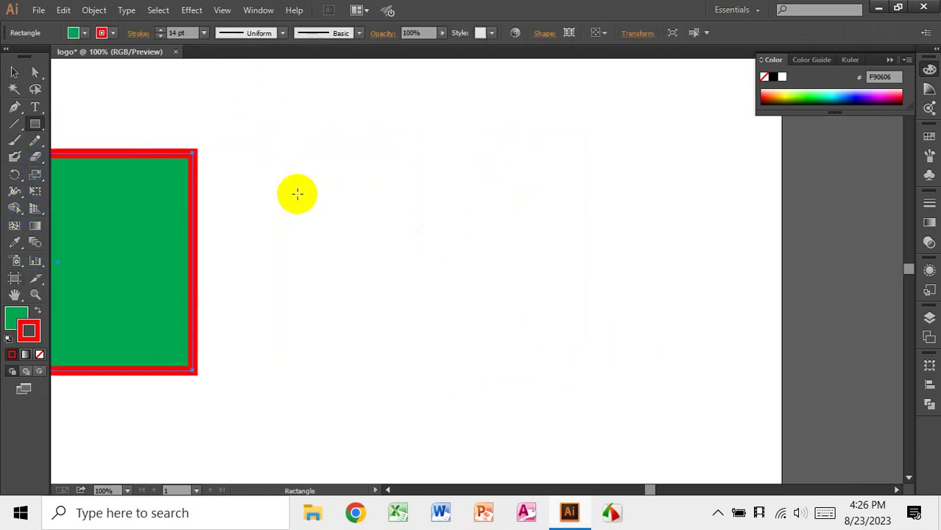
{"action": "left_click_drag", "start_coordinate": [240, 146], "coordinate": [538, 382]}
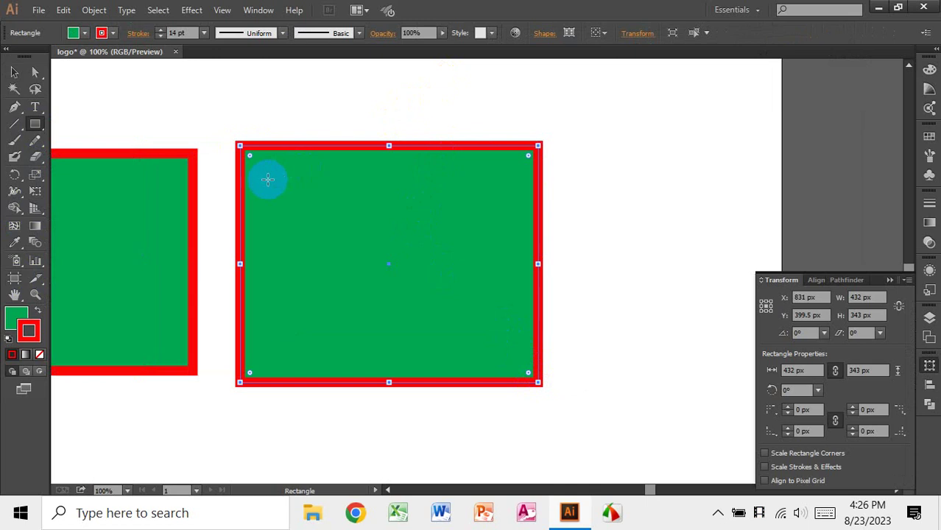
Change the second rectangle's stroke color to blue.
{"action": "left_click", "coordinate": [14, 72]}
{"action": "left_click", "coordinate": [86, 81]}
{"action": "left_click", "coordinate": [388, 181]}
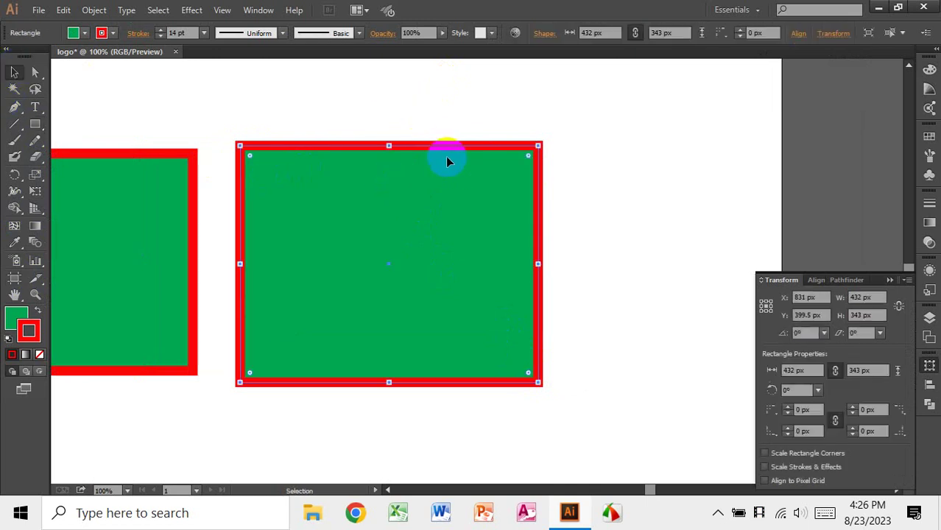
{"action": "double_click", "coordinate": [27, 337]}
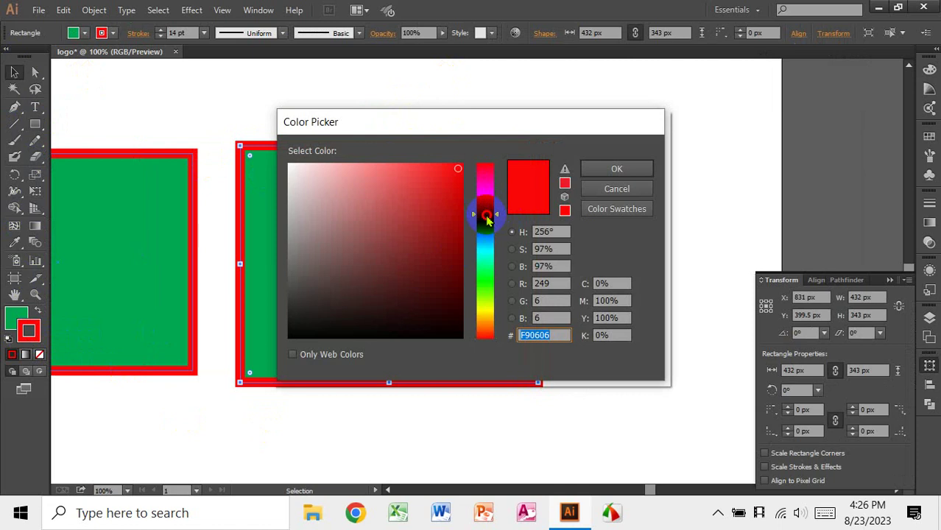
{"action": "left_click", "coordinate": [485, 223]}
{"action": "left_click", "coordinate": [616, 169]}
{"action": "left_click", "coordinate": [402, 221]}
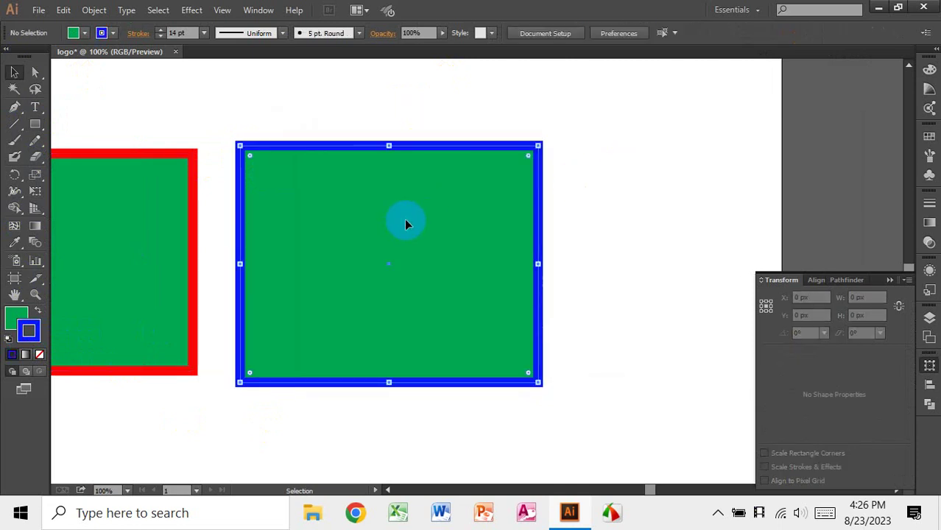
Change the second rectangle's fill color to turquoise 12E0C7.
{"action": "left_click", "coordinate": [12, 316]}
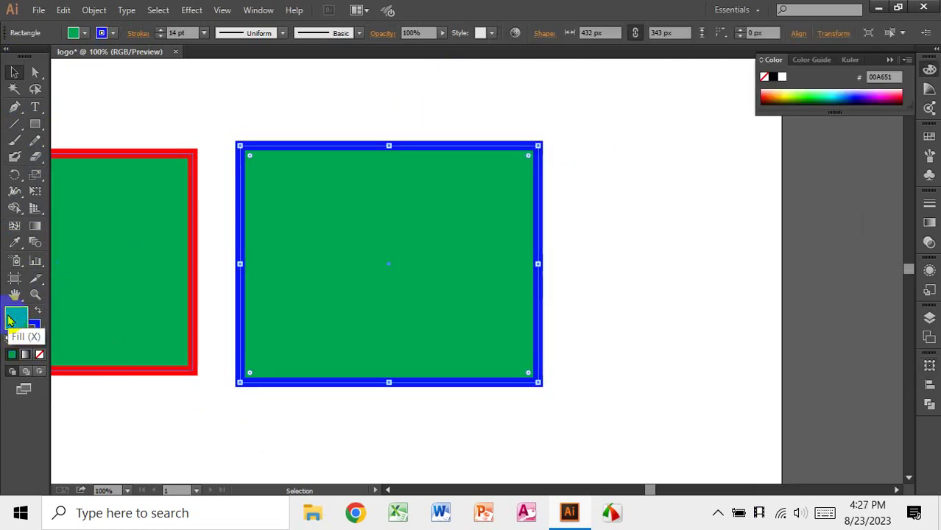
{"action": "double_click", "coordinate": [12, 317]}
{"action": "left_click_drag", "start_coordinate": [480, 202], "coordinate": [486, 248]}
{"action": "left_click", "coordinate": [447, 185]}
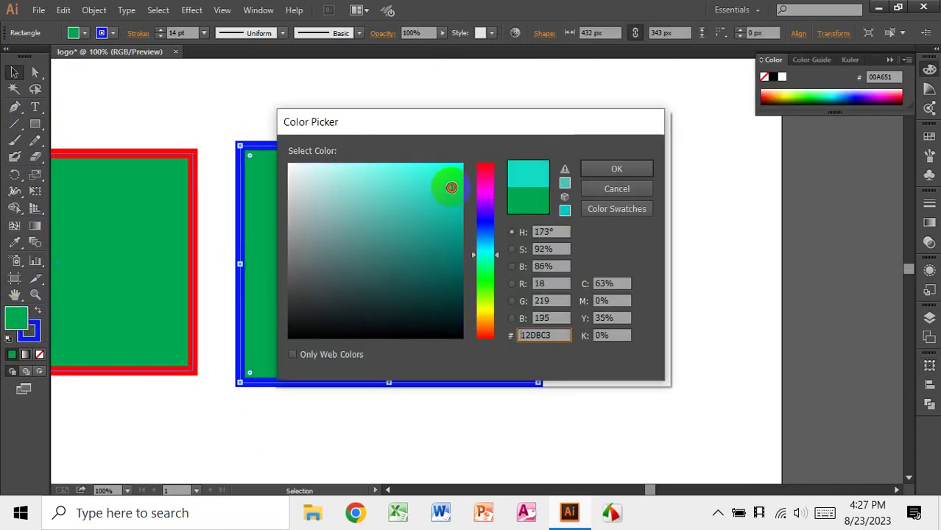
{"action": "left_click", "coordinate": [615, 169]}
{"action": "left_click", "coordinate": [678, 205]}
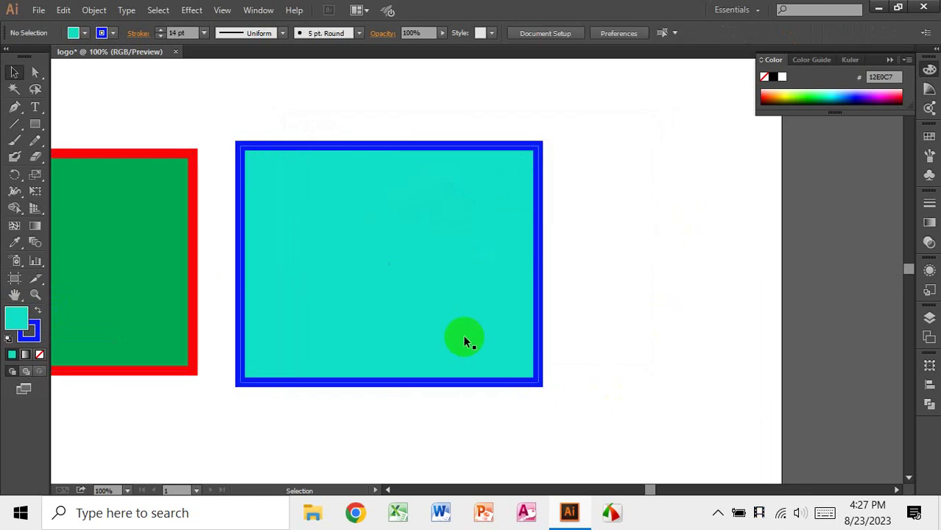
{"action": "left_click", "coordinate": [540, 150]}
{"action": "left_click", "coordinate": [638, 172]}
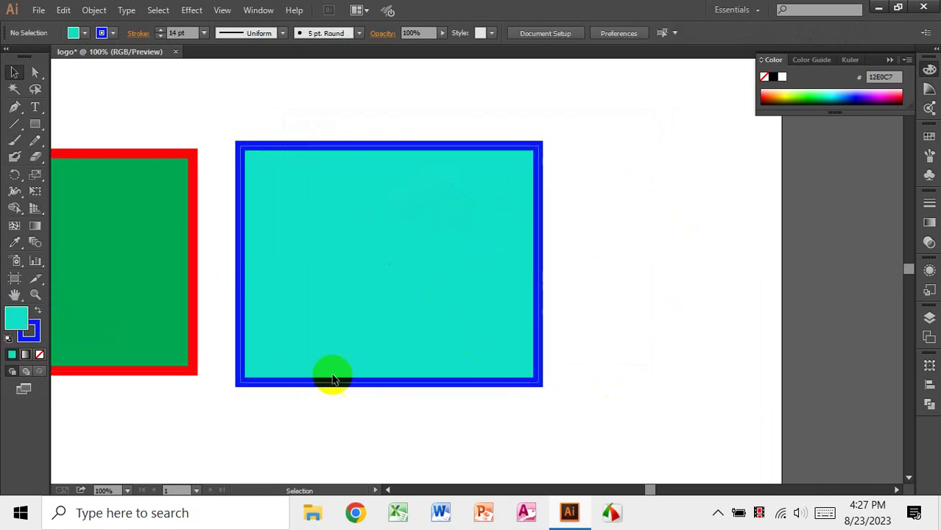
{"action": "double_click", "coordinate": [16, 319]}
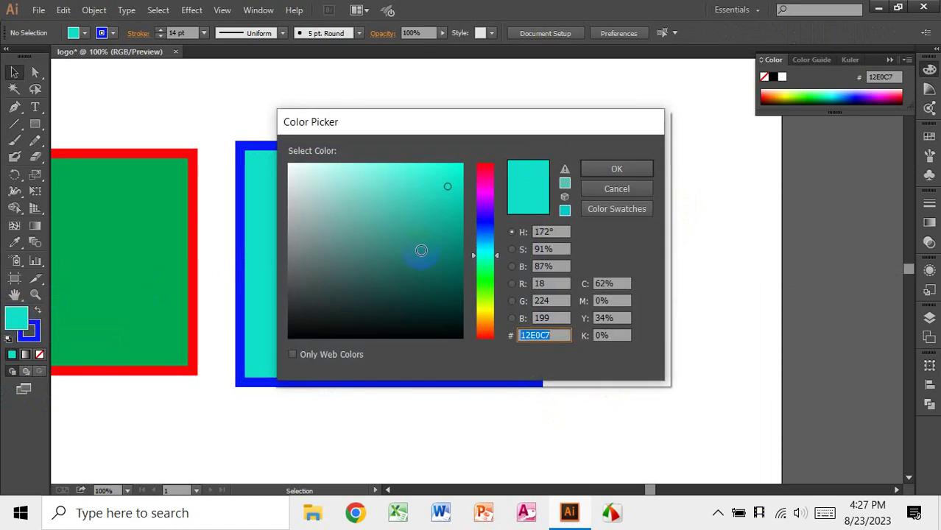
{"action": "left_click", "coordinate": [600, 190]}
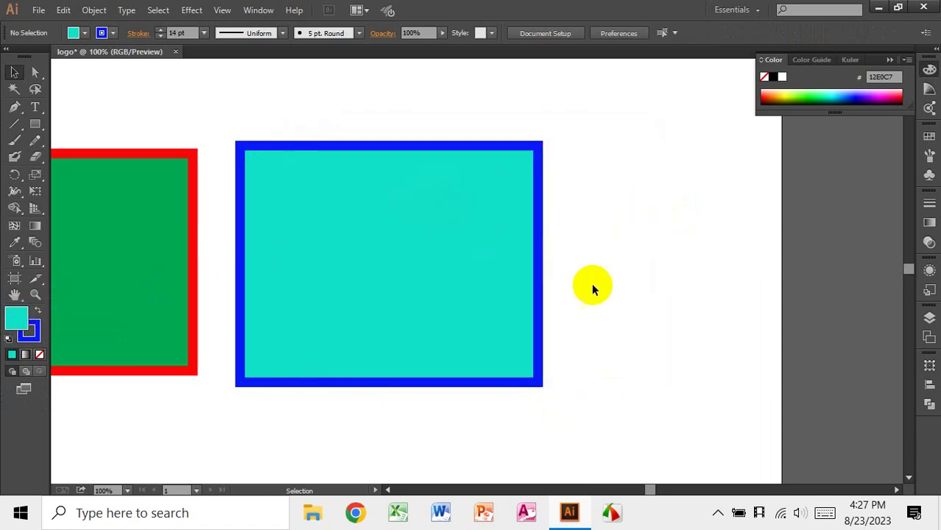
{"action": "left_click", "coordinate": [413, 292]}
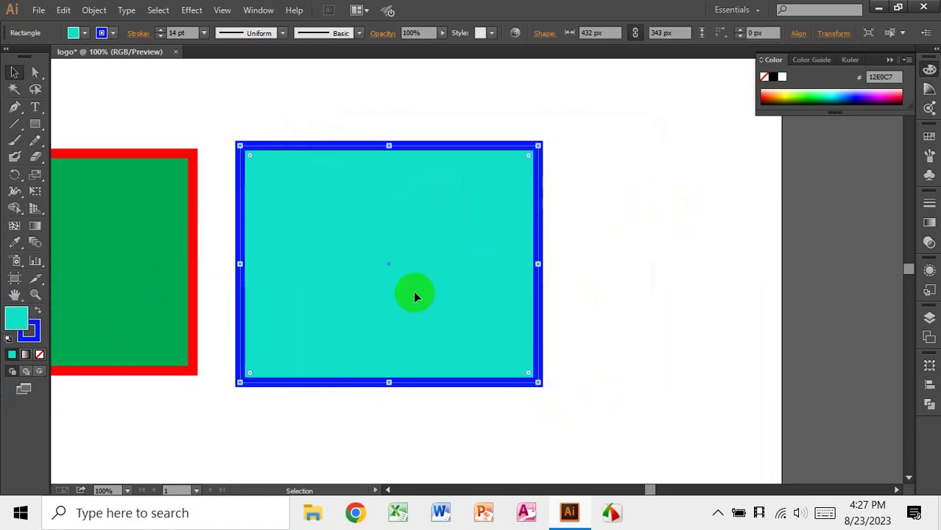
Change the second rectangle's stroke color from blue to crimson CC0631.
{"action": "left_click", "coordinate": [639, 281]}
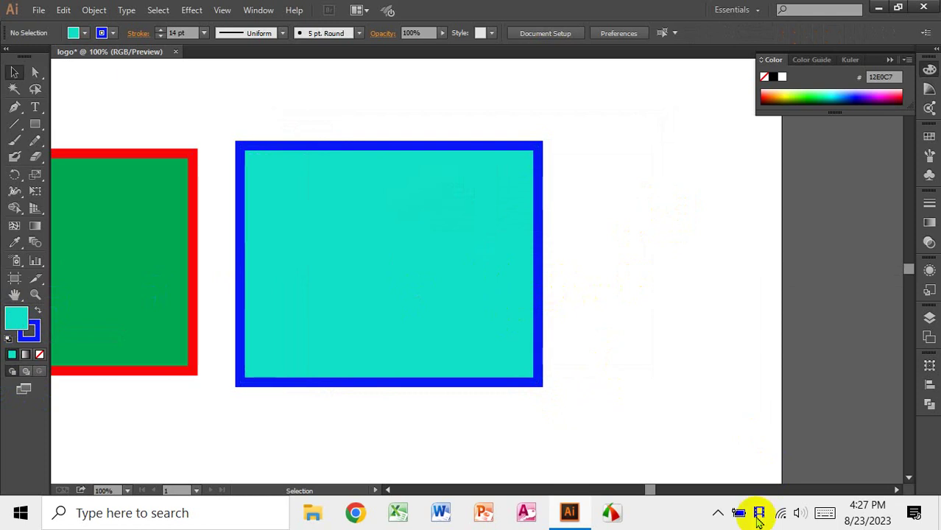
{"action": "left_click", "coordinate": [453, 258]}
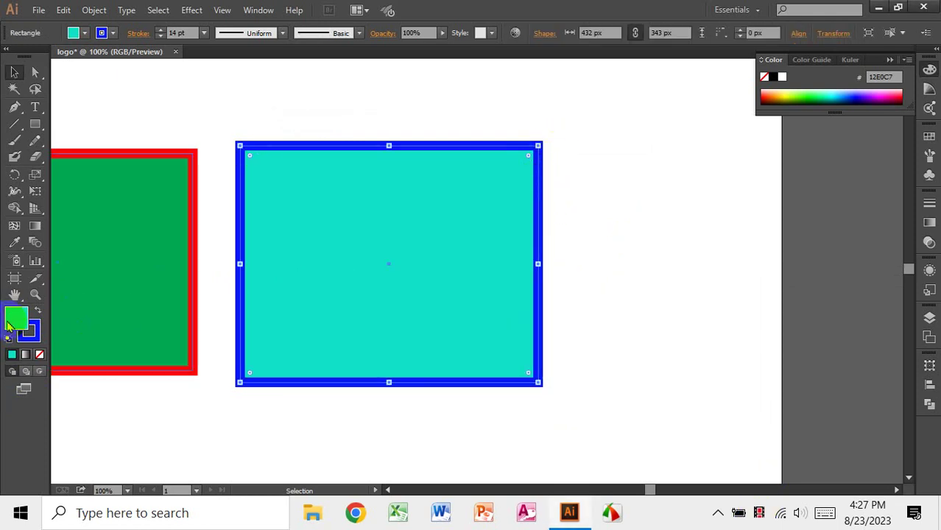
{"action": "left_click", "coordinate": [657, 272]}
{"action": "left_click", "coordinate": [340, 259]}
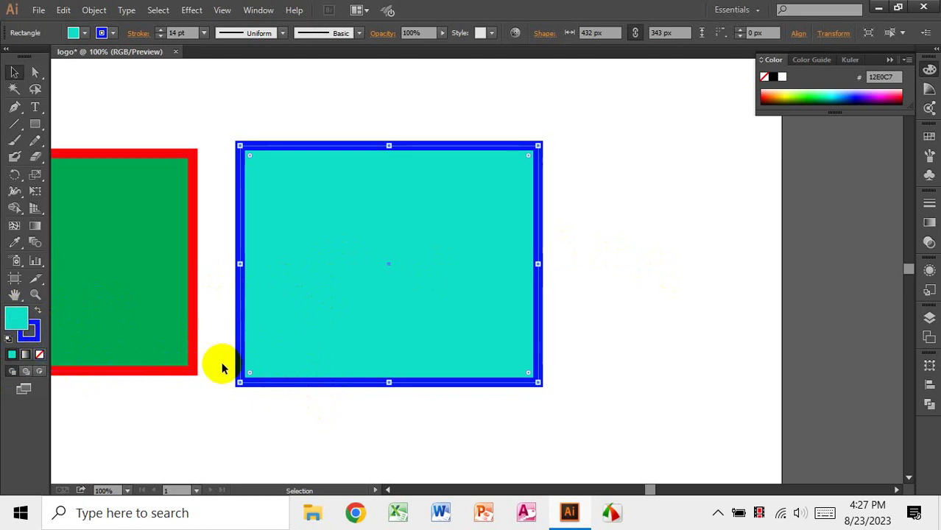
{"action": "left_click", "coordinate": [38, 335]}
{"action": "double_click", "coordinate": [39, 335]}
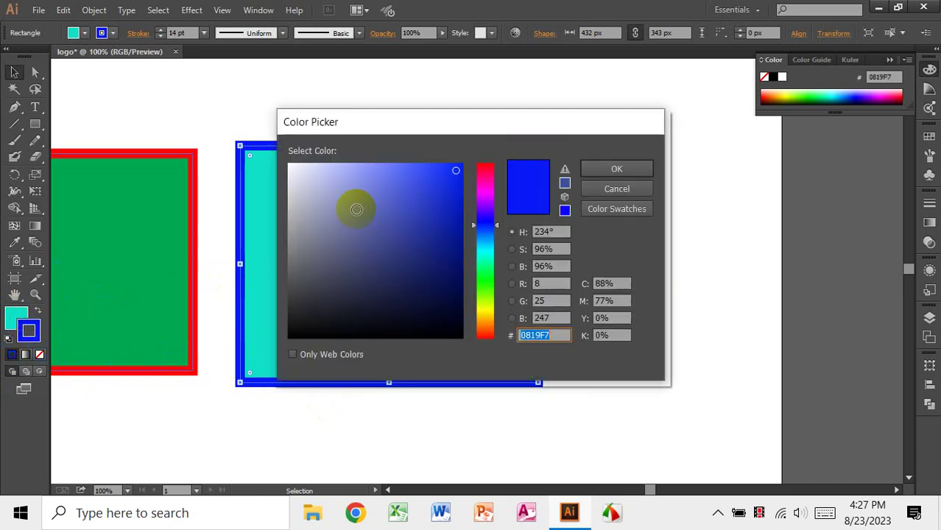
{"action": "left_click_drag", "start_coordinate": [482, 203], "coordinate": [484, 180]}
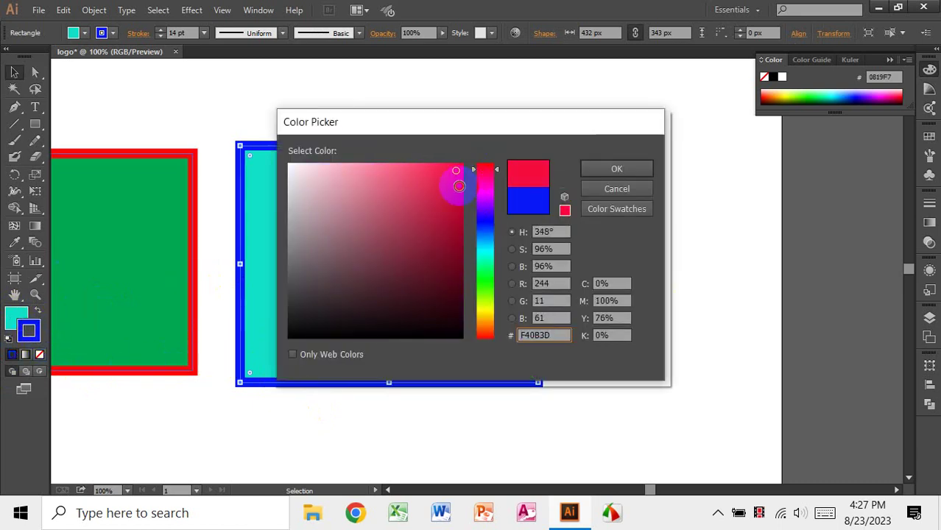
{"action": "left_click", "coordinate": [457, 198]}
{"action": "left_click", "coordinate": [624, 169]}
Change the second rectangle's fill color to yellow EFE40A.
{"action": "left_click_drag", "start_coordinate": [391, 279], "coordinate": [431, 267]}
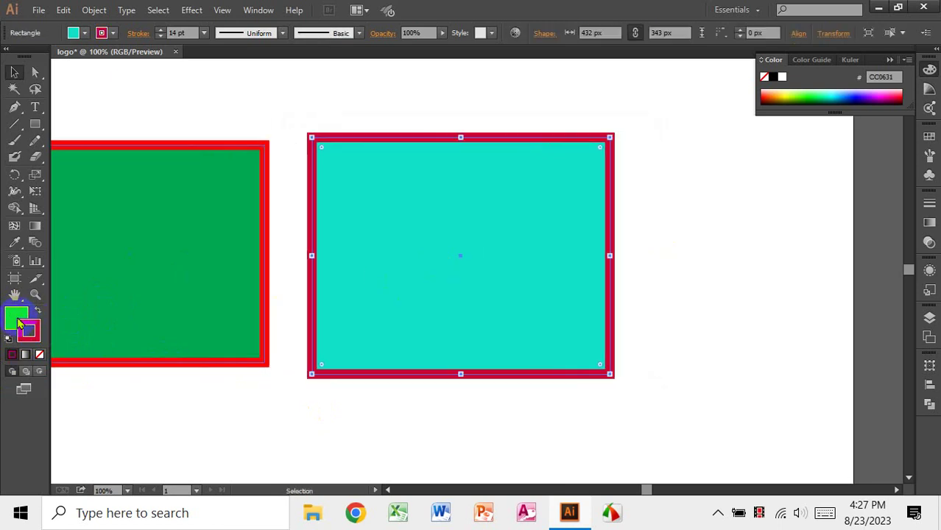
{"action": "double_click", "coordinate": [18, 318]}
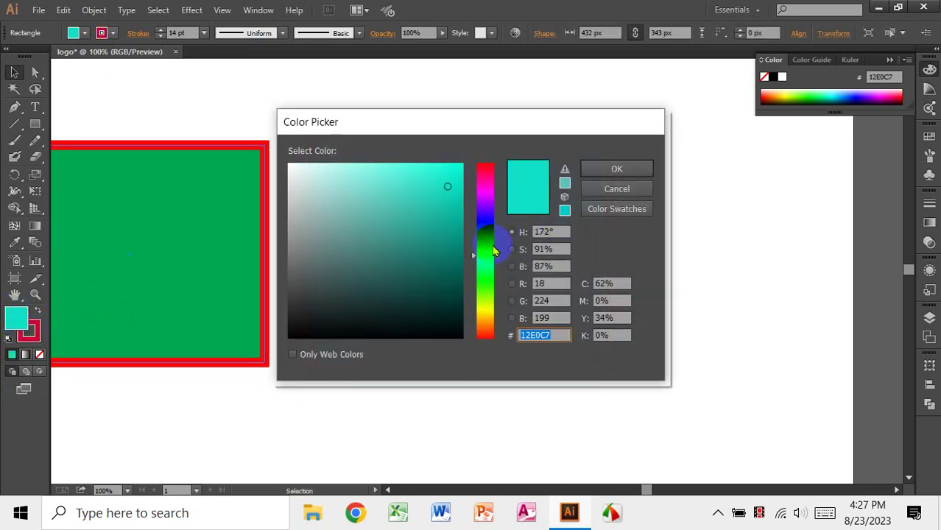
{"action": "left_click_drag", "start_coordinate": [494, 252], "coordinate": [493, 308]}
{"action": "left_click", "coordinate": [455, 175]}
{"action": "left_click", "coordinate": [616, 168]}
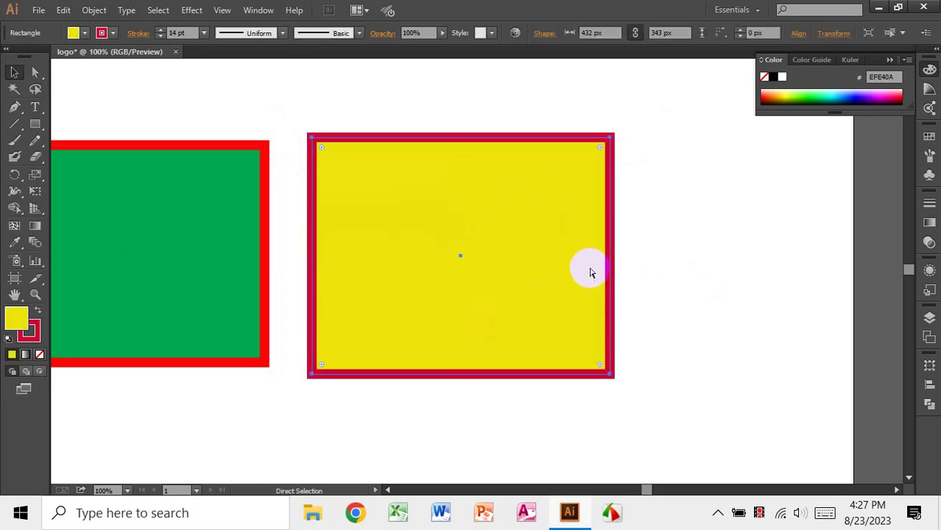
Thicken the green rectangle's outline by raising its stroke weight stepwise to about 30 pt.
{"action": "key", "text": "ctrl+minus"}
{"action": "left_click", "coordinate": [614, 166]}
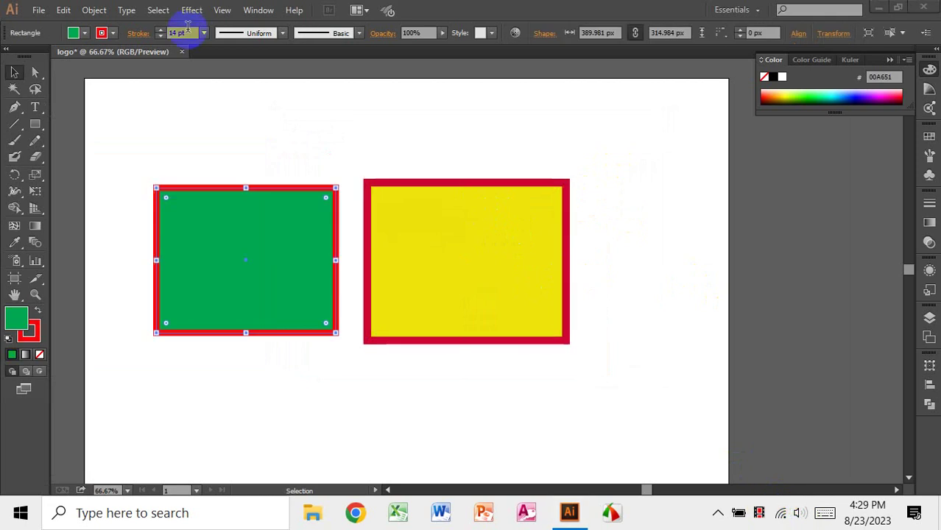
{"action": "key", "text": "Up"}
{"action": "key", "text": "Up"}
{"action": "key", "text": "Up"}
{"action": "key", "text": "Up"}
{"action": "key", "text": "Up"}
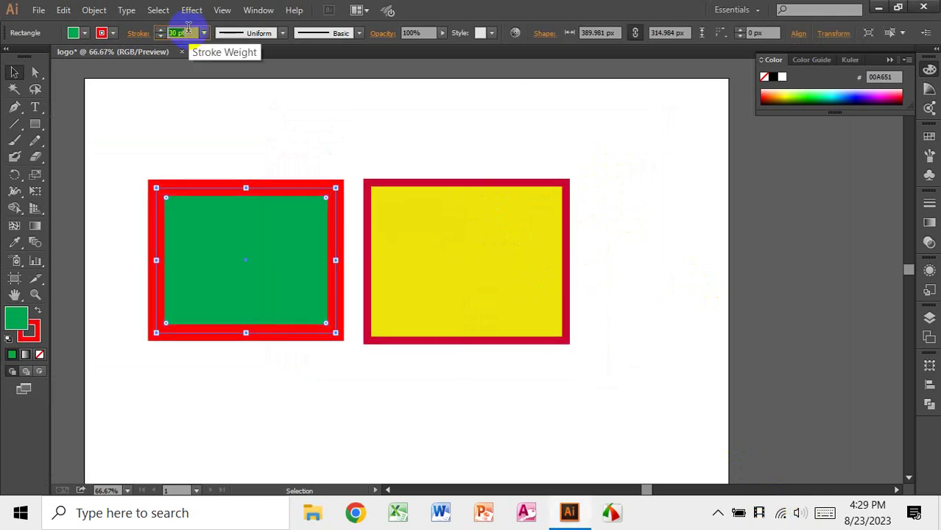
{"action": "key", "text": "Up"}
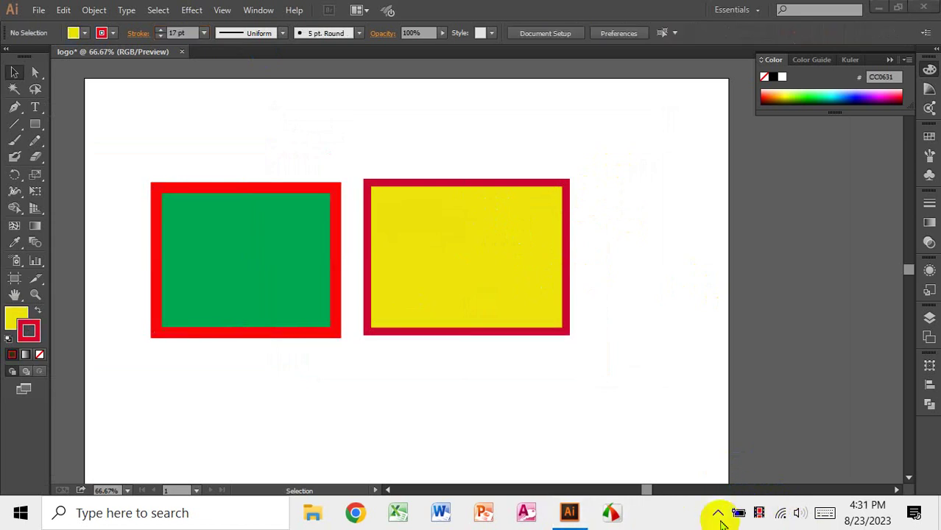
Move the Logo (10) image file to a higher spot on the desktop.
{"action": "left_click", "coordinate": [759, 514]}
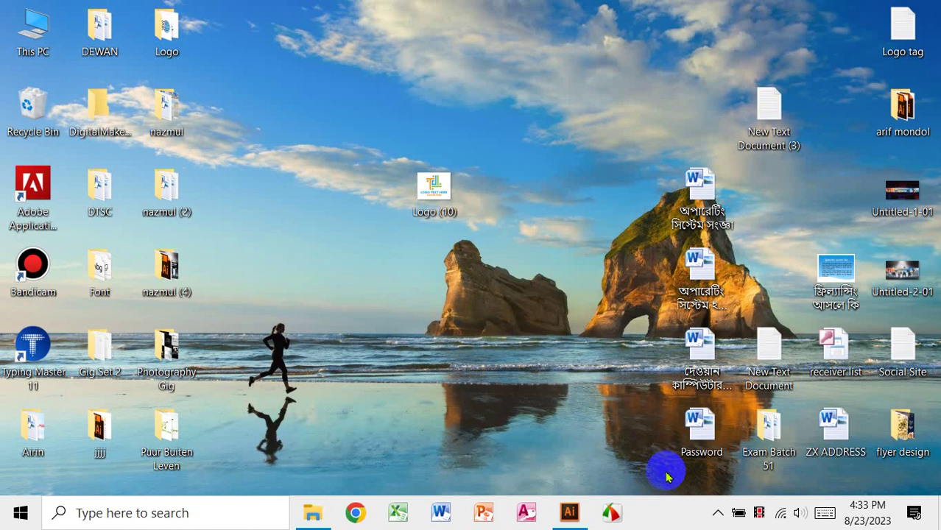
{"action": "left_click_drag", "start_coordinate": [420, 180], "coordinate": [361, 121]}
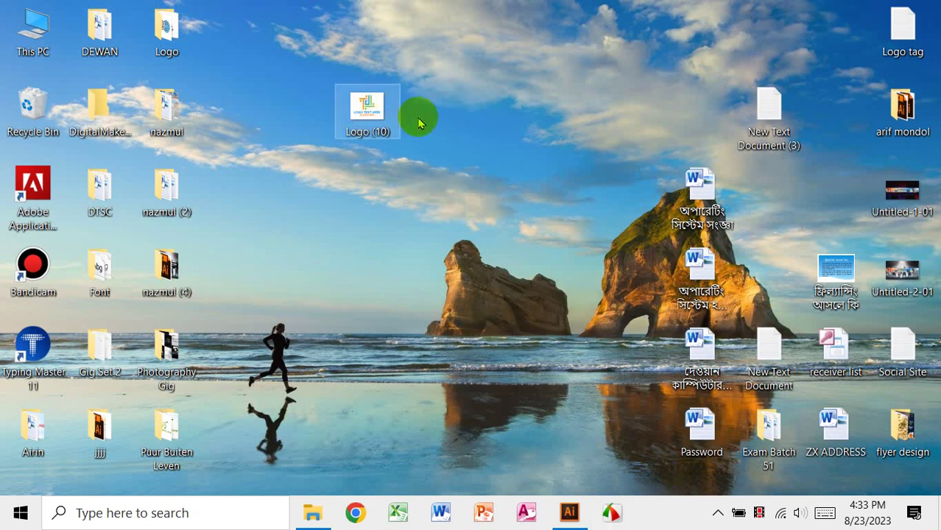
{"action": "left_click_drag", "start_coordinate": [385, 132], "coordinate": [433, 111]}
{"action": "left_click", "coordinate": [569, 513]}
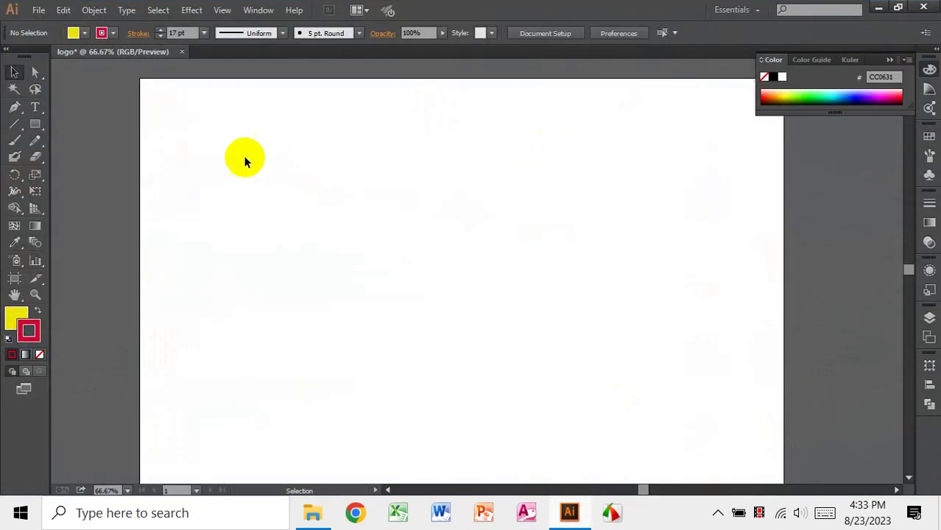
{"action": "left_click_drag", "start_coordinate": [244, 158], "coordinate": [590, 382]}
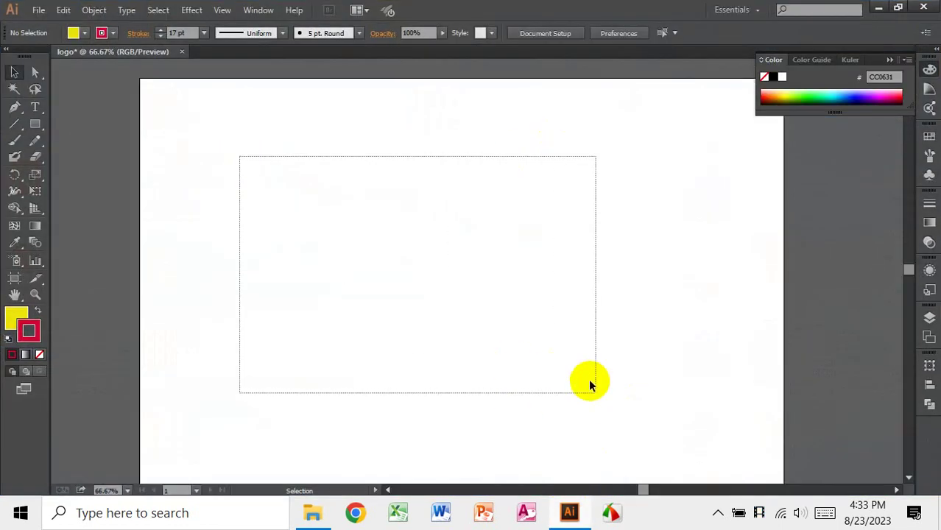
{"action": "left_click", "coordinate": [878, 7]}
{"action": "left_click", "coordinate": [569, 513]}
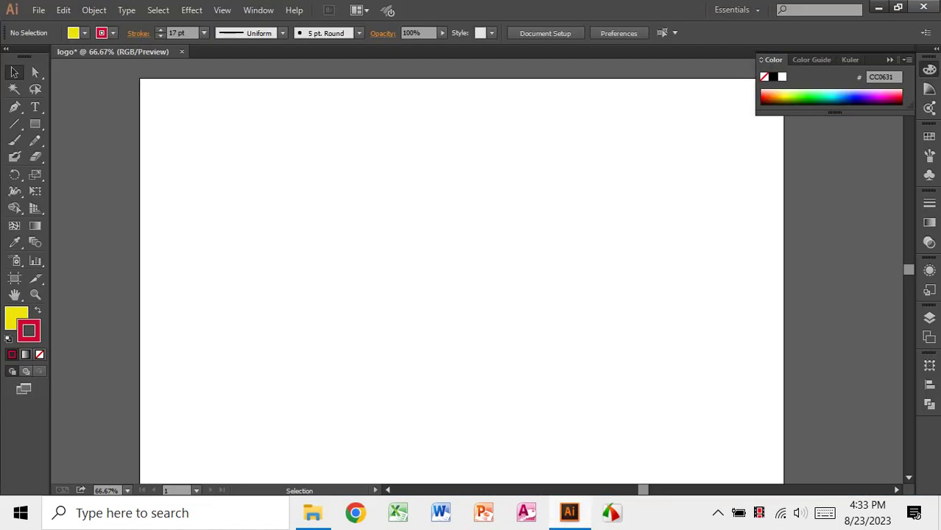
Place the Logo (10) image from the desktop near the middle of the empty Illustrator artboard.
{"action": "left_click", "coordinate": [878, 8]}
{"action": "left_click", "coordinate": [443, 129]}
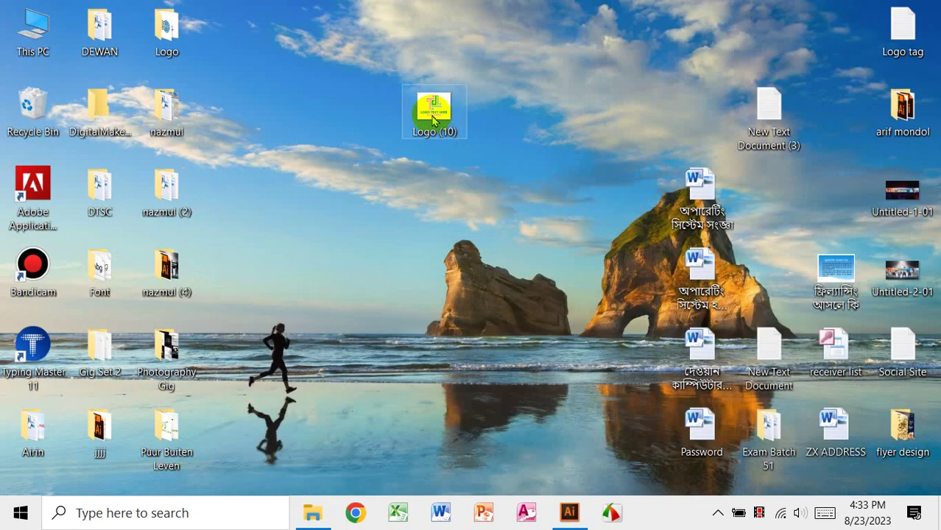
{"action": "left_click", "coordinate": [438, 131]}
{"action": "left_click_drag", "start_coordinate": [438, 131], "coordinate": [439, 289]}
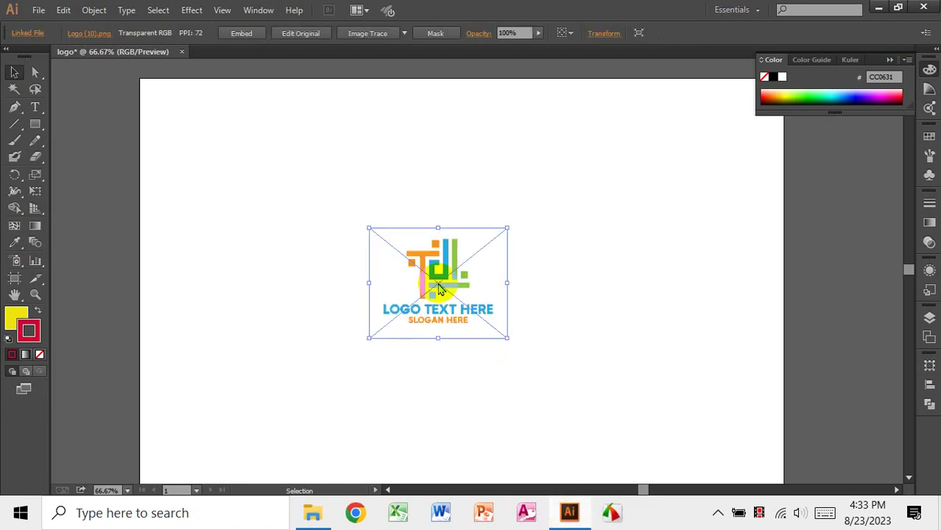
Try enlarging the placed logo proportionally around its center to about three times its size, and undo it.
{"action": "key", "text": "ctrl+minus"}
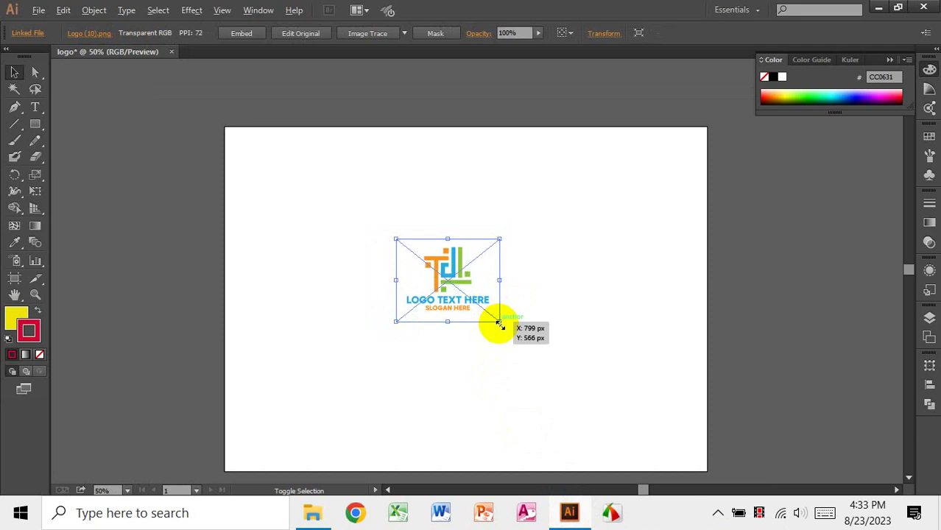
{"action": "left_click_drag", "start_coordinate": [499, 323], "coordinate": [603, 404]}
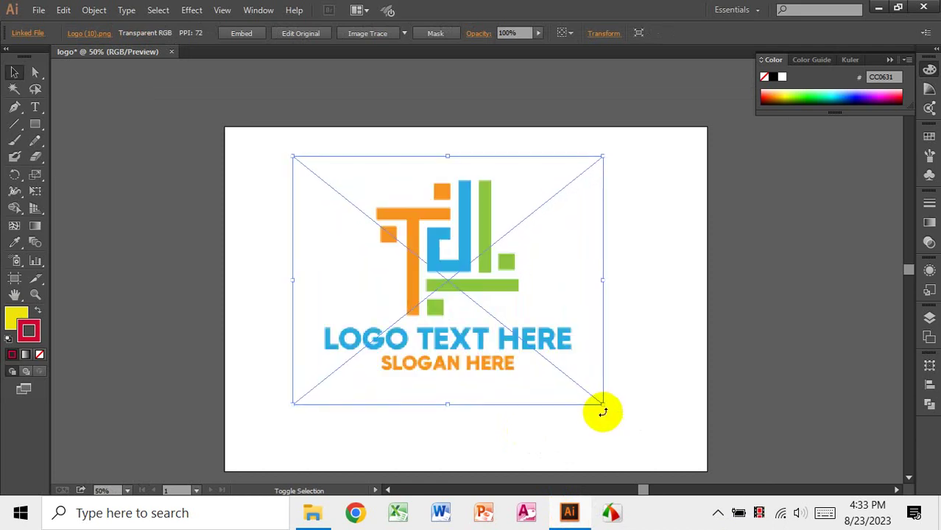
{"action": "key", "text": "ctrl+z"}
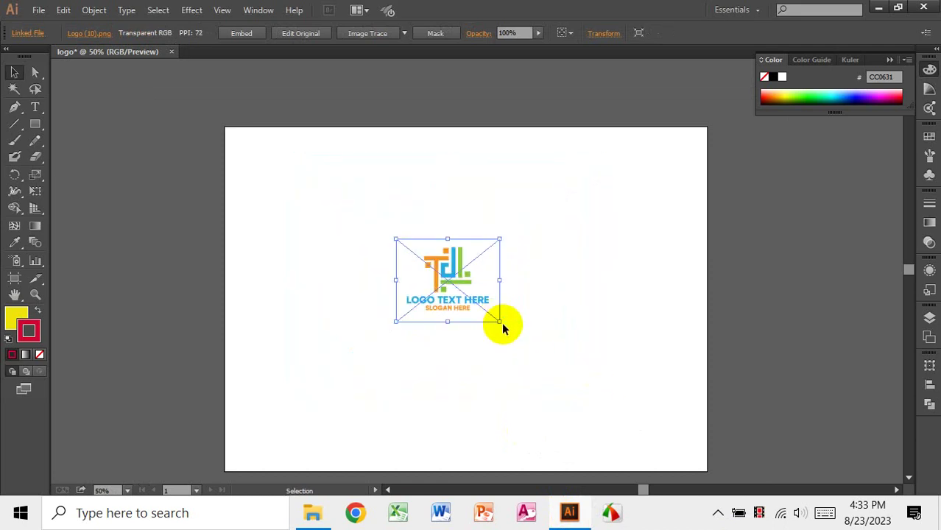
Try stretching the logo out of proportion from its lower corner and moving it back onto the artboard, and undo both.
{"action": "left_click_drag", "start_coordinate": [500, 323], "coordinate": [772, 444]}
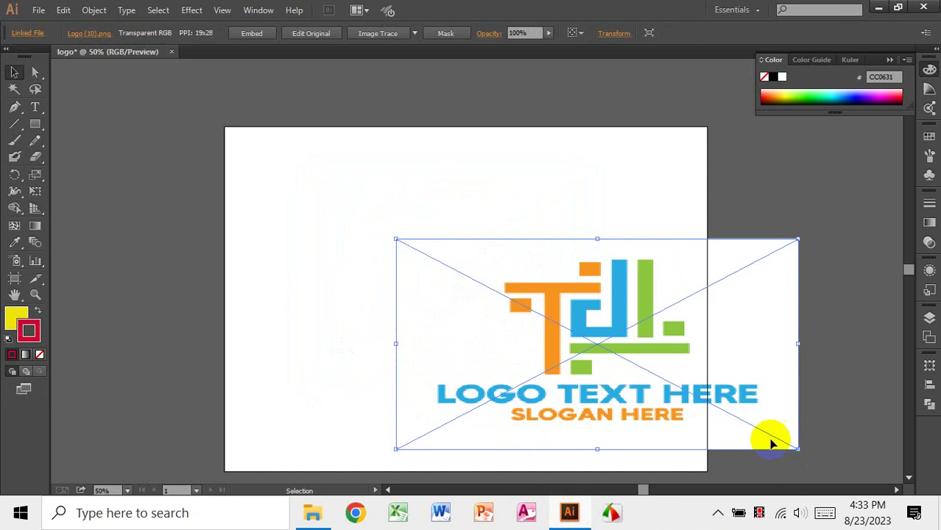
{"action": "left_click_drag", "start_coordinate": [608, 348], "coordinate": [468, 296]}
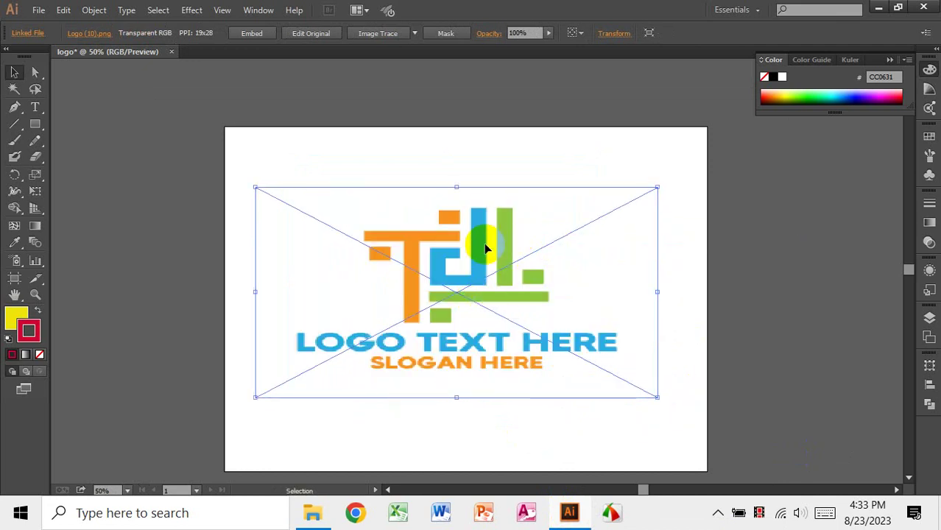
{"action": "key", "text": "ctrl+z"}
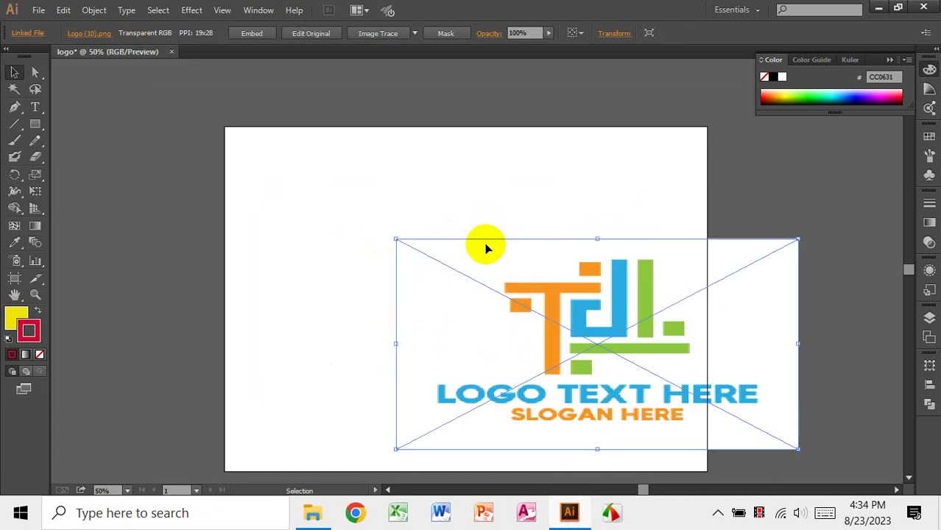
{"action": "key", "text": "ctrl+z"}
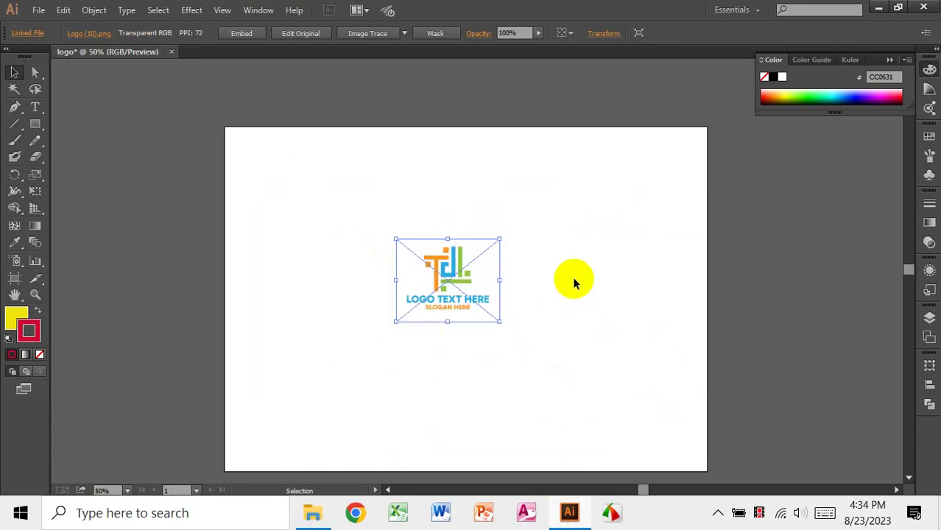
Enlarge the logo proportionally around its center until it fills most of the artboard's height.
{"action": "left_click", "coordinate": [560, 289]}
{"action": "left_click", "coordinate": [466, 279]}
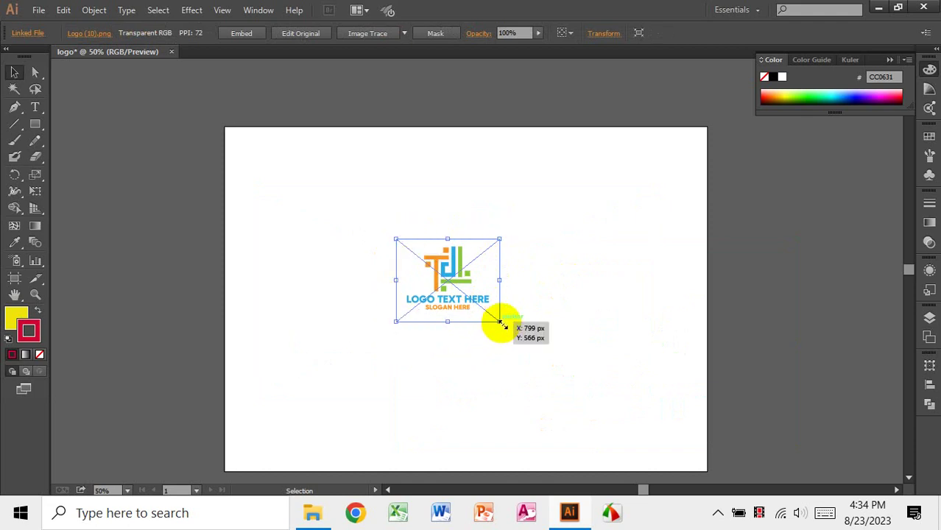
{"action": "left_click_drag", "start_coordinate": [501, 323], "coordinate": [652, 391]}
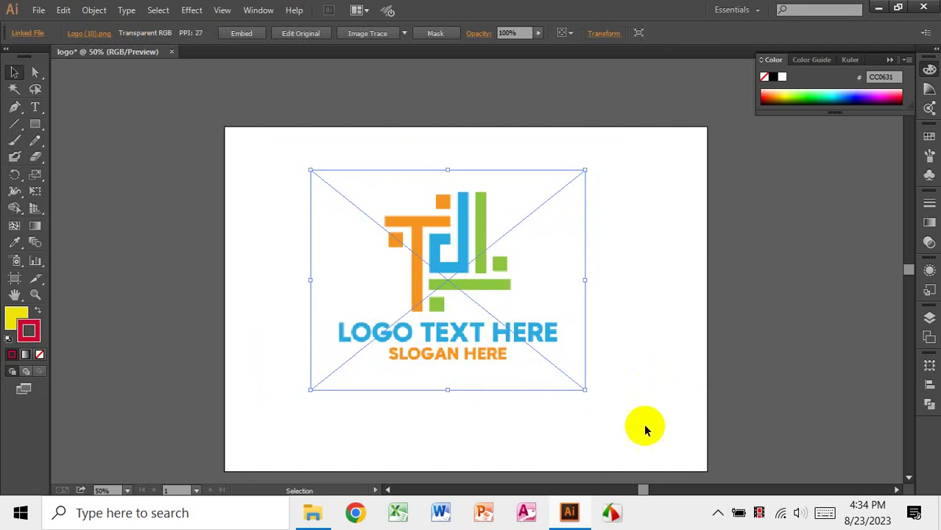
{"action": "left_click", "coordinate": [583, 391], "text": "shift"}
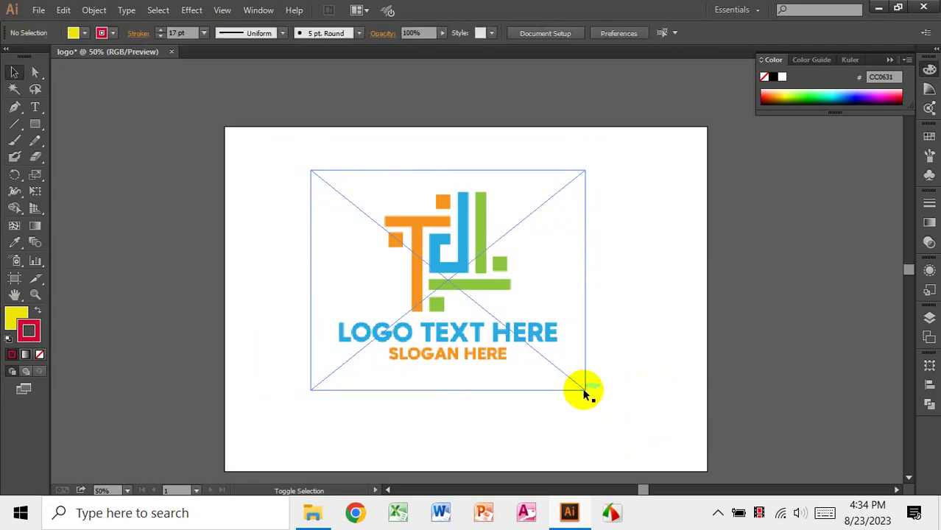
{"action": "left_click", "coordinate": [585, 391], "text": "shift"}
{"action": "left_click_drag", "start_coordinate": [584, 391], "coordinate": [608, 407]}
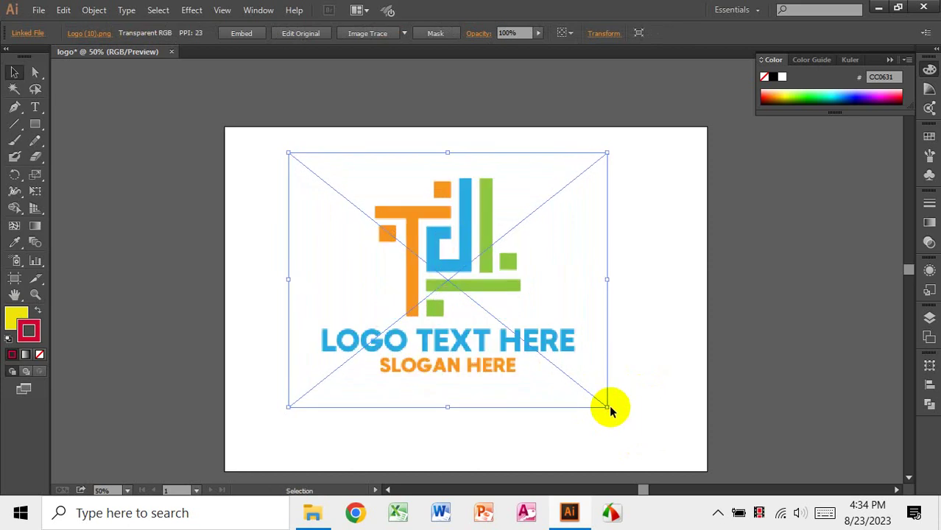
Move the enlarged logo slightly down and to the right on the artboard.
{"action": "left_click", "coordinate": [647, 372]}
{"action": "left_click", "coordinate": [477, 275]}
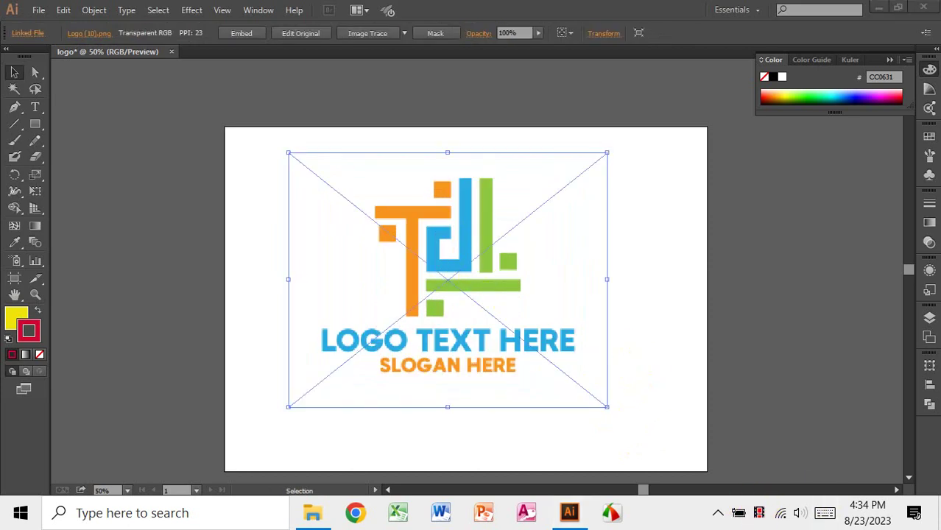
{"action": "left_click_drag", "start_coordinate": [484, 341], "coordinate": [493, 355]}
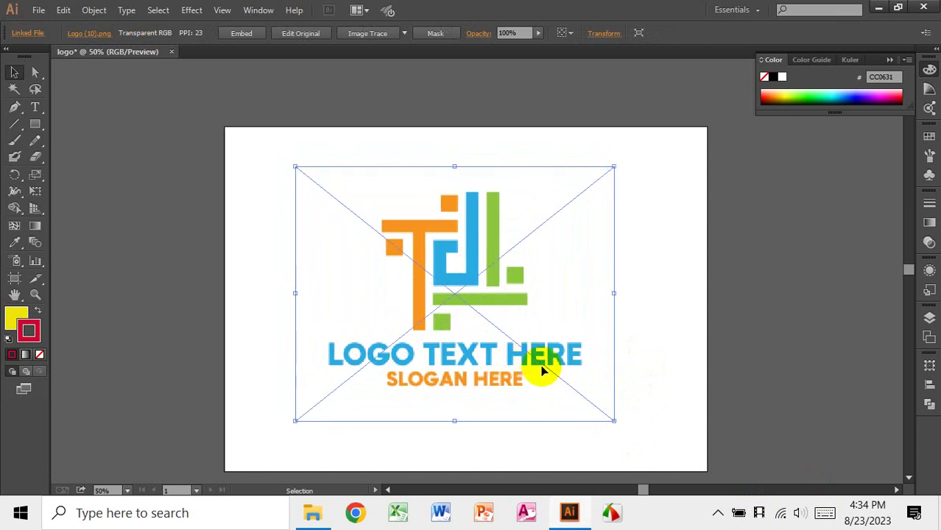
Try shrinking the logo proportionally around its center and enlarging it past the artboard's edge, undoing each resize.
{"action": "left_click_drag", "start_coordinate": [615, 419], "coordinate": [544, 356]}
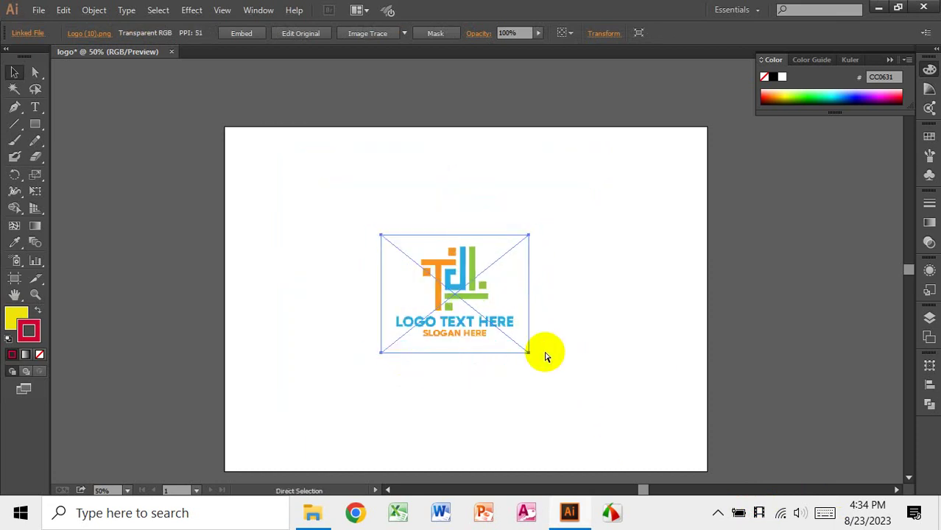
{"action": "key", "text": "ctrl+z"}
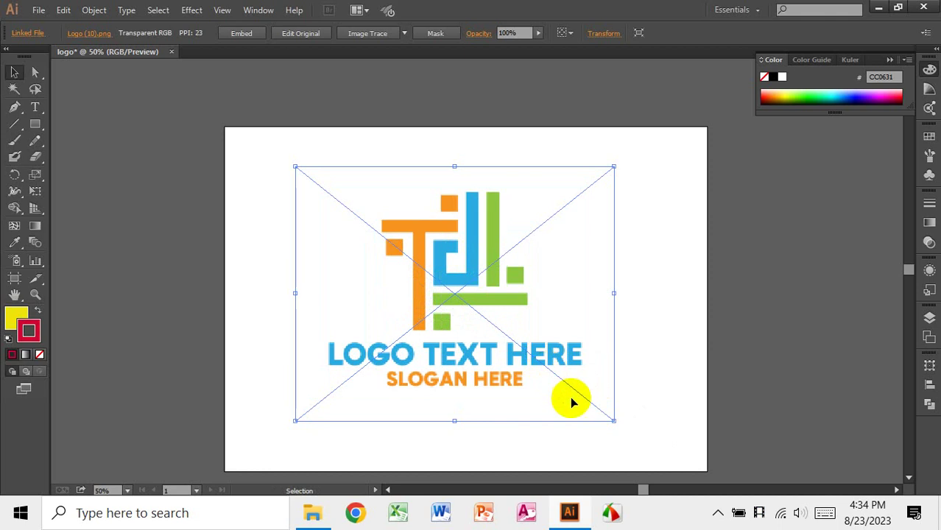
{"action": "left_click_drag", "start_coordinate": [614, 421], "coordinate": [727, 465]}
{"action": "left_click", "coordinate": [764, 404]}
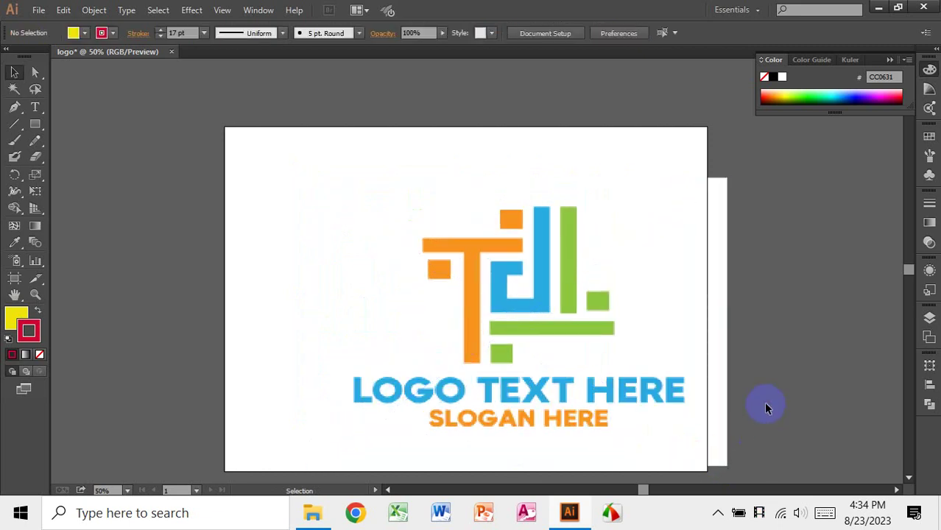
{"action": "key", "text": "ctrl+z"}
{"action": "key", "text": "ctrl+z"}
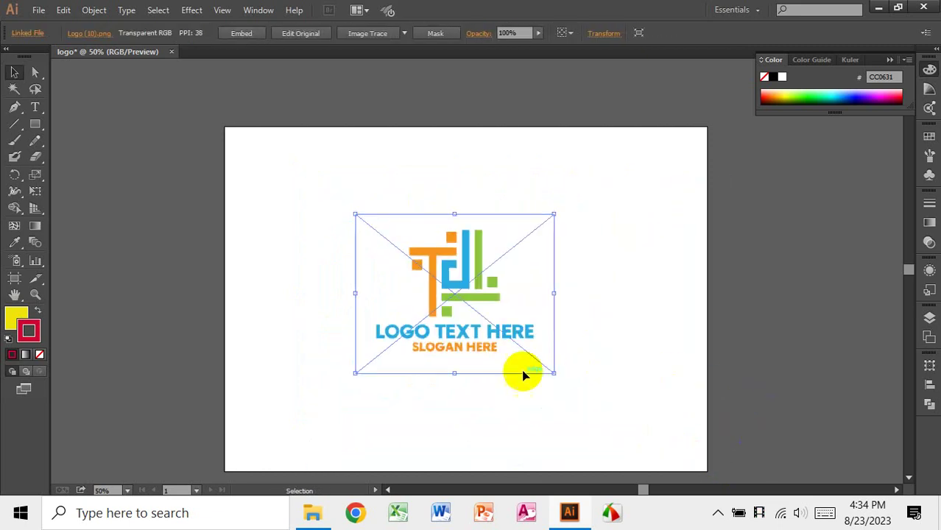
Enlarge the logo proportionally around its center and reposition it near the middle of the artboard.
{"action": "left_click_drag", "start_coordinate": [553, 373], "coordinate": [627, 424]}
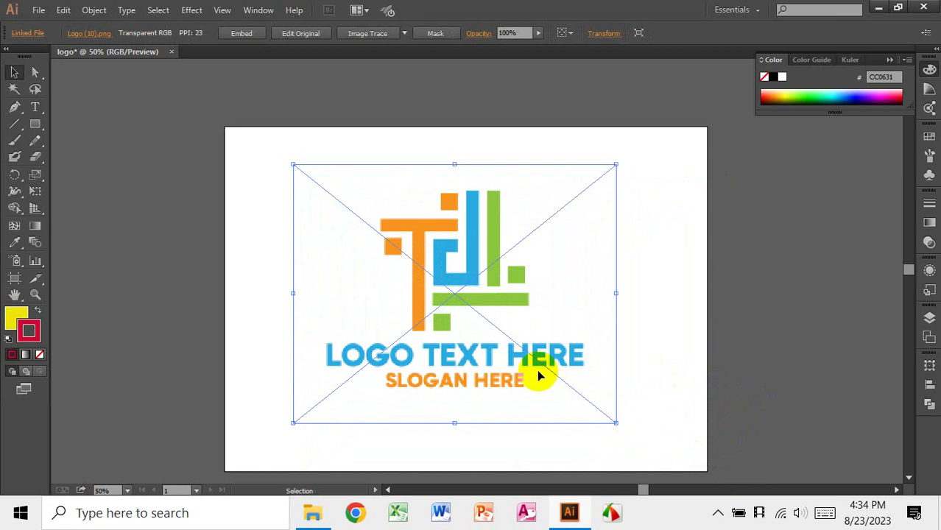
{"action": "left_click_drag", "start_coordinate": [538, 375], "coordinate": [459, 326]}
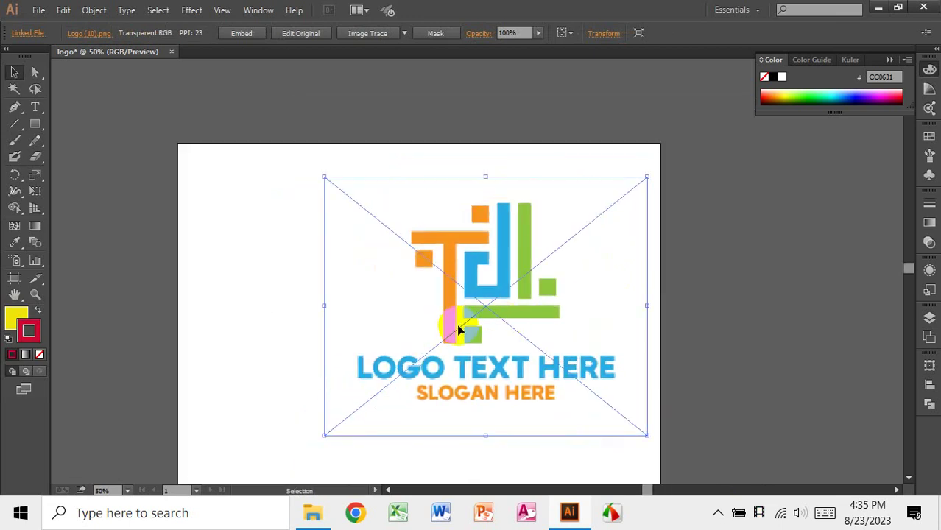
{"action": "mouse_move", "coordinate": [457, 329]}
{"action": "left_mouse_down"}
{"action": "mouse_move", "coordinate": [475, 321]}
{"action": "mouse_move", "coordinate": [468, 325]}
{"action": "left_mouse_up"}
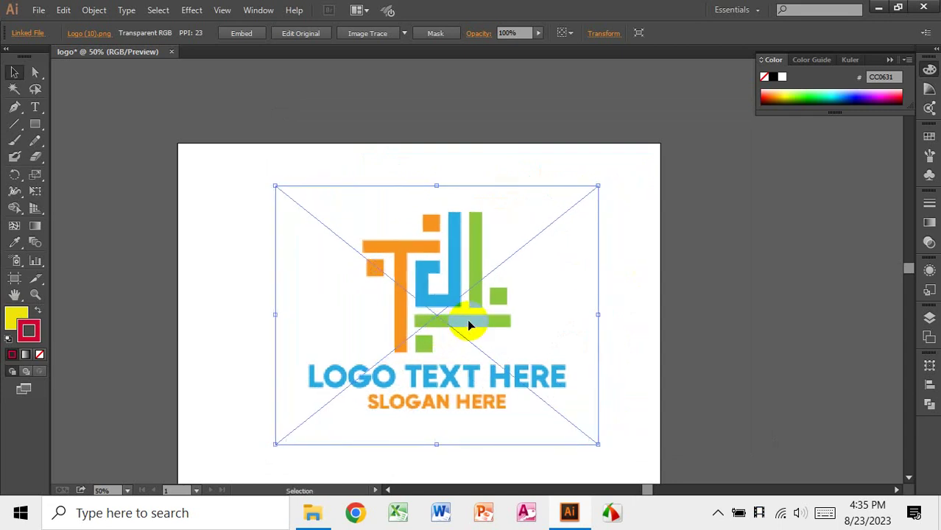
{"action": "left_click_drag", "start_coordinate": [468, 324], "coordinate": [445, 331]}
{"action": "key", "text": "ctrl+shift+a"}
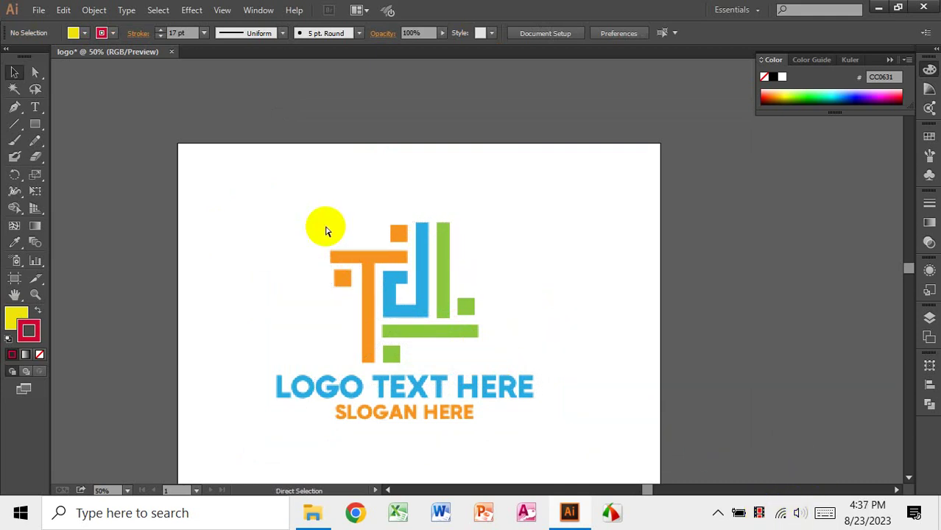
Delete the placed logo and place the Logo (10) image from the desktop onto the artboard again.
{"action": "left_click", "coordinate": [321, 224]}
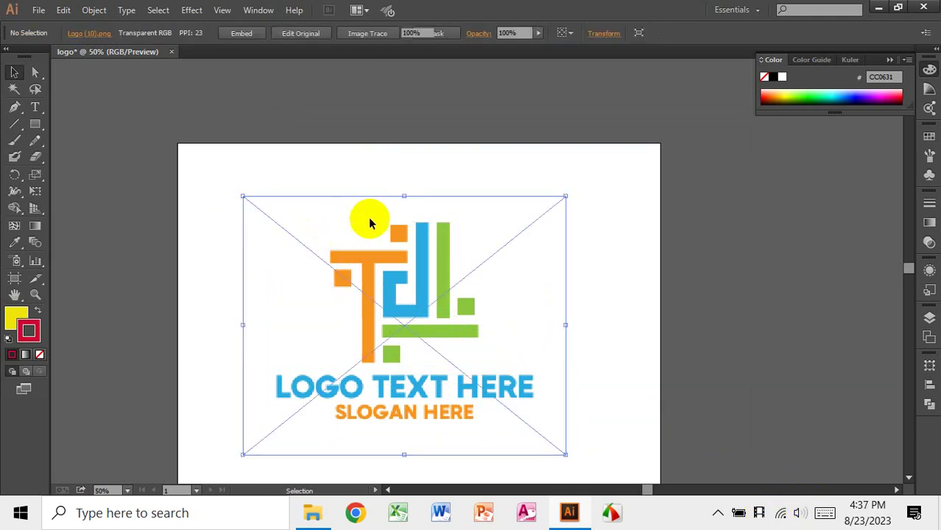
{"action": "key", "text": "Delete"}
{"action": "left_click", "coordinate": [879, 7]}
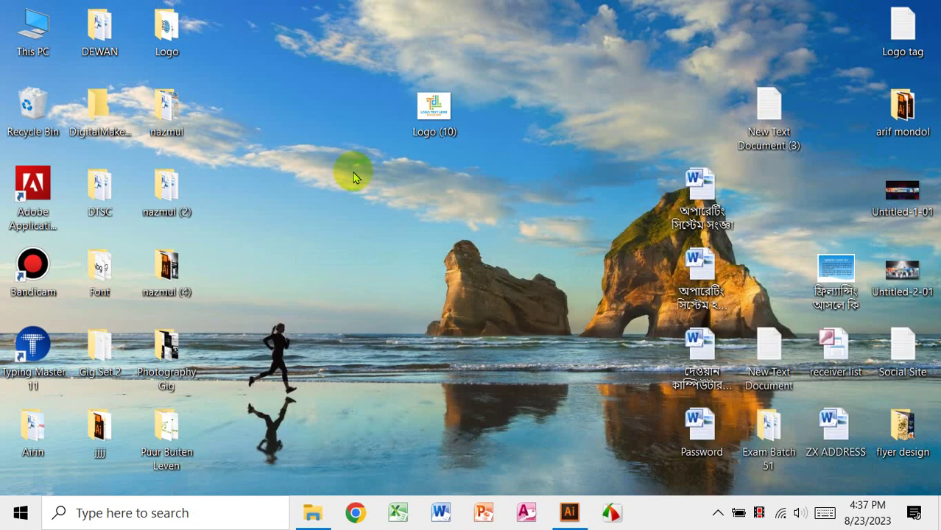
{"action": "left_click_drag", "start_coordinate": [465, 117], "coordinate": [416, 321]}
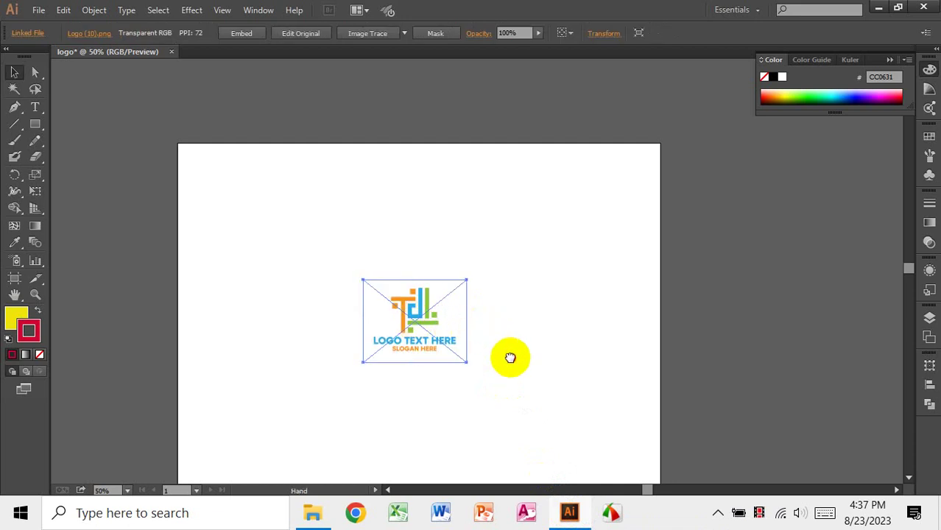
Enlarge the newly placed logo proportionally around its center until it fills most of the artboard's height.
{"action": "left_click_drag", "start_coordinate": [510, 357], "coordinate": [605, 370]}
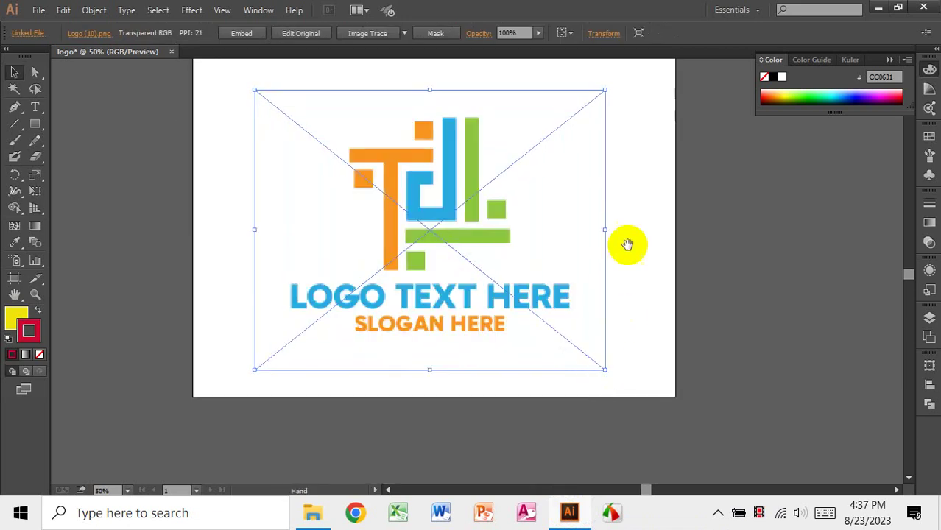
{"action": "left_click_drag", "start_coordinate": [627, 244], "coordinate": [623, 304]}
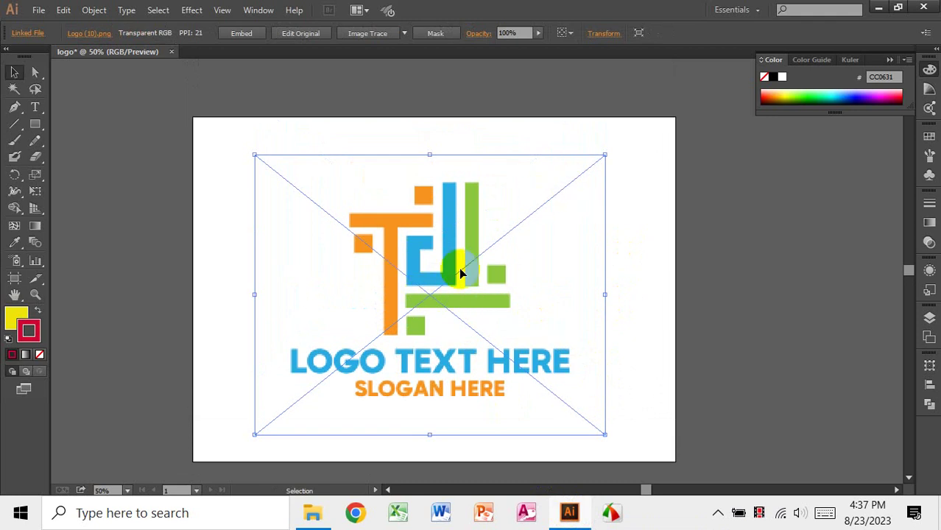
{"action": "left_click", "coordinate": [567, 194]}
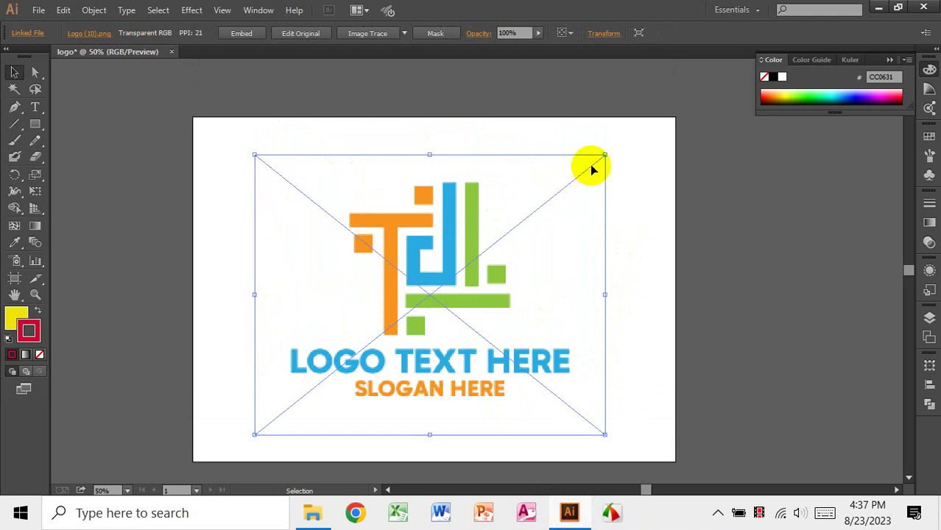
Embed the logo image in the document, move it slightly up and to the left, and deselect it.
{"action": "left_click", "coordinate": [242, 153]}
{"action": "left_click", "coordinate": [381, 234]}
{"action": "left_click", "coordinate": [247, 42]}
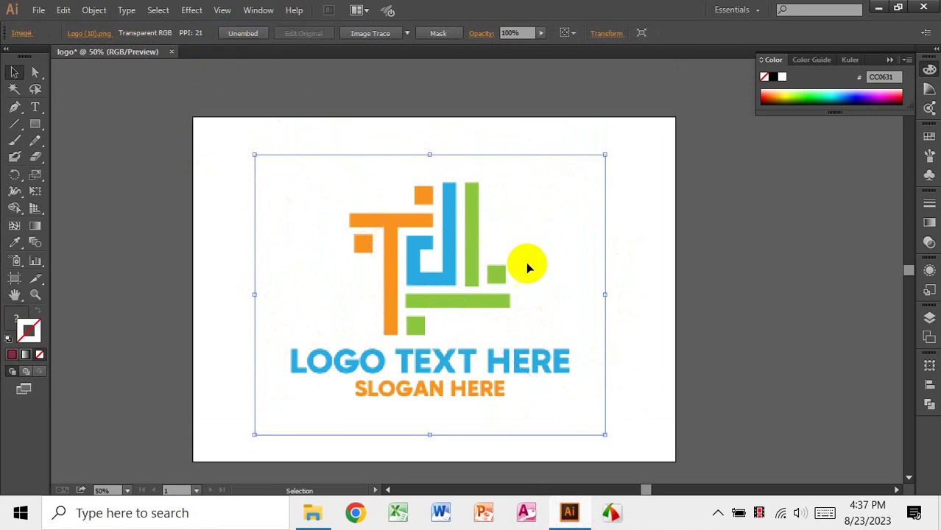
{"action": "left_click_drag", "start_coordinate": [496, 316], "coordinate": [492, 310]}
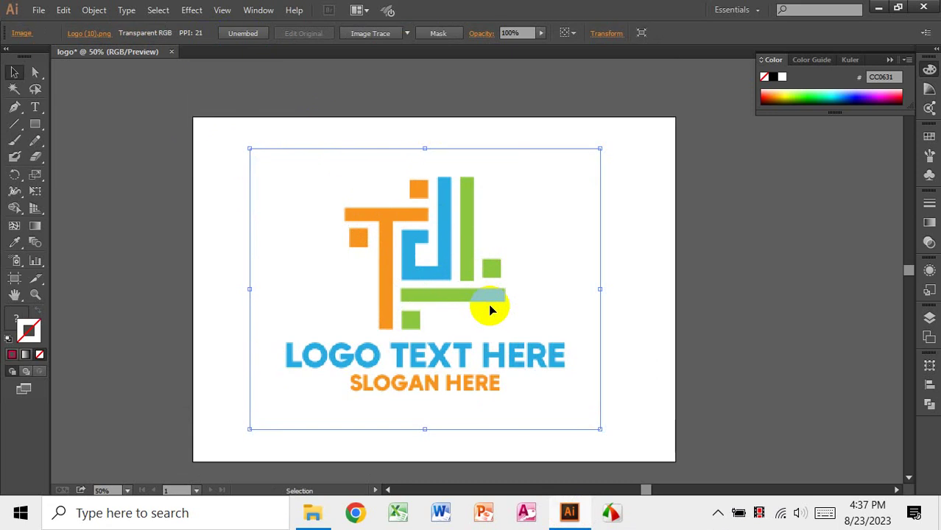
{"action": "key", "text": "ctrl+shift+a"}
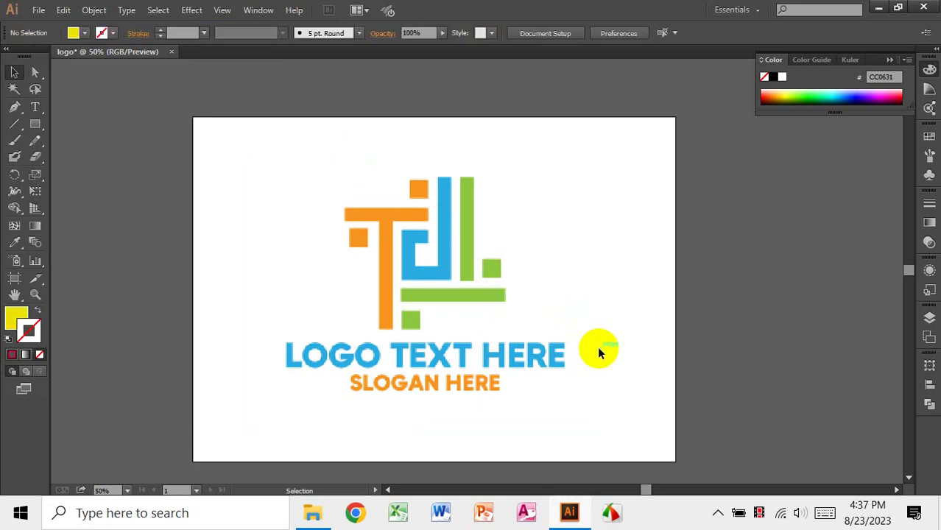
Draw a rectangle about 51.5 by 53.5 px over the small green square beside the logo's vertical green bar.
{"action": "key", "text": "ctrl+plus"}
{"action": "key", "text": "ctrl+plus"}
{"action": "key", "text": "ctrl+plus"}
{"action": "key", "text": "ctrl+plus"}
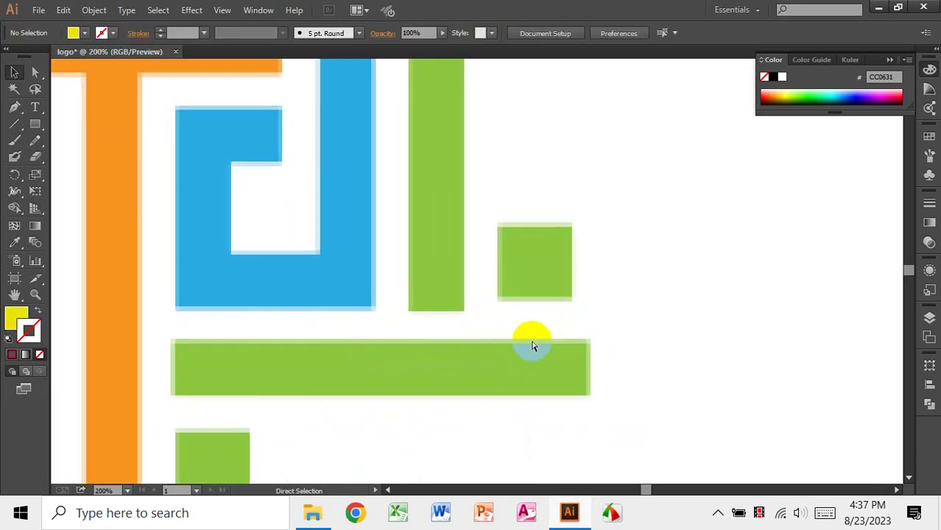
{"action": "left_click_drag", "start_coordinate": [523, 283], "coordinate": [463, 316]}
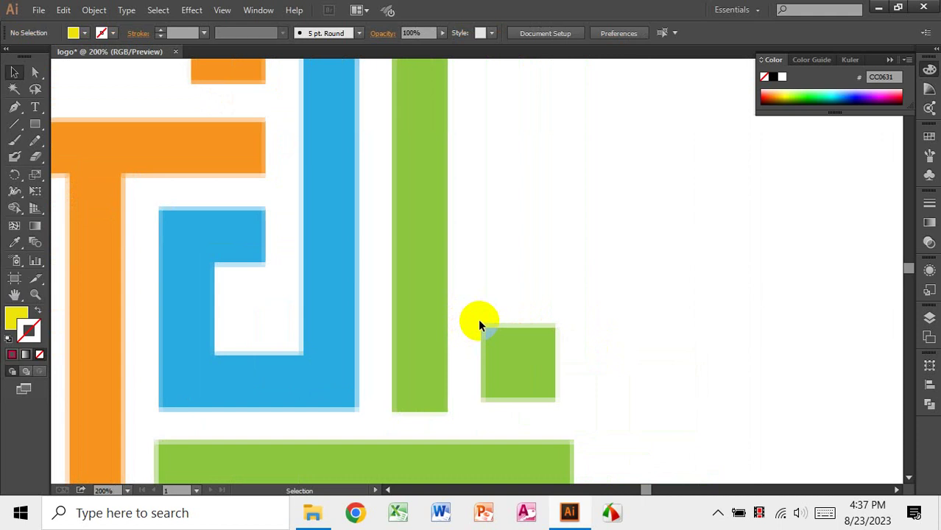
{"action": "left_click_drag", "start_coordinate": [34, 123], "coordinate": [384, 249]}
{"action": "scroll", "coordinate": [494, 351], "scroll_direction": "down", "scroll_amount": 2, "text": "alt"}
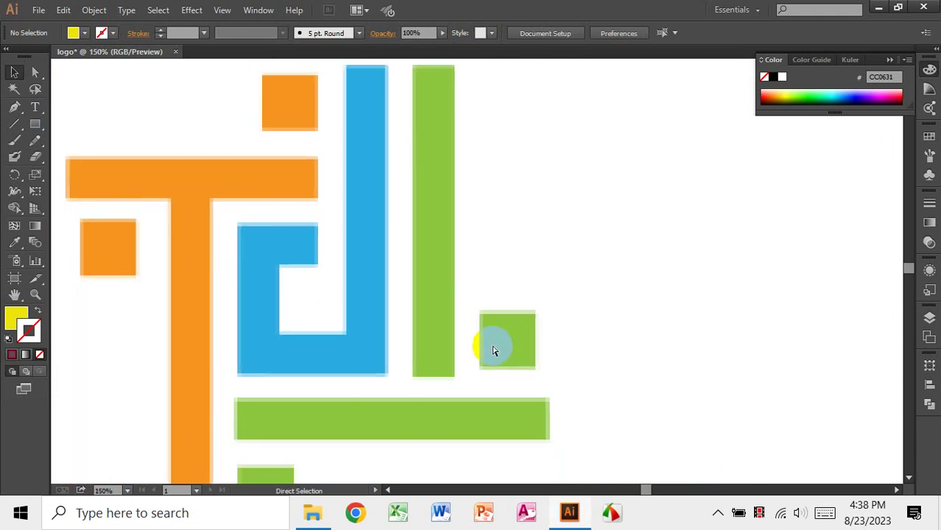
{"action": "scroll", "coordinate": [494, 351], "scroll_direction": "up", "scroll_amount": 2, "text": "alt"}
{"action": "scroll", "coordinate": [532, 337], "scroll_direction": "down", "scroll_amount": 1}
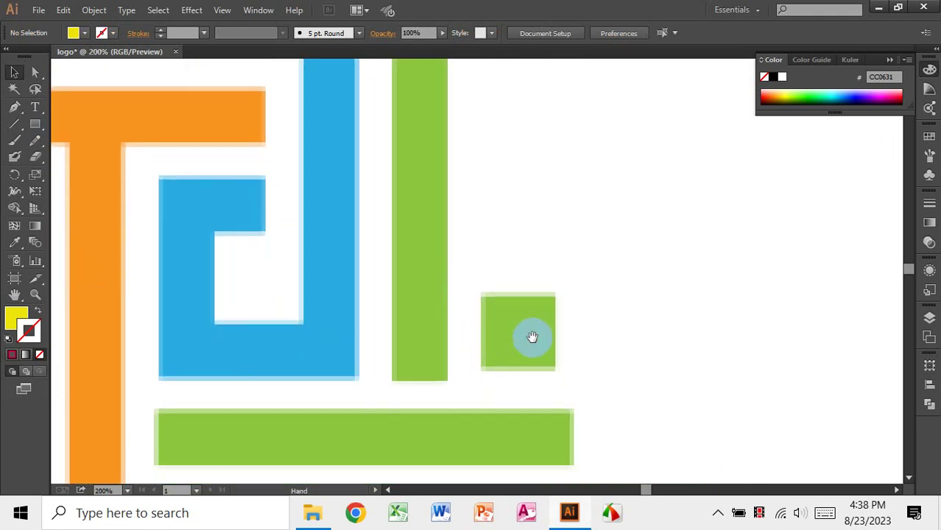
{"action": "left_click", "coordinate": [36, 125]}
{"action": "left_click_drag", "start_coordinate": [36, 125], "coordinate": [93, 128]}
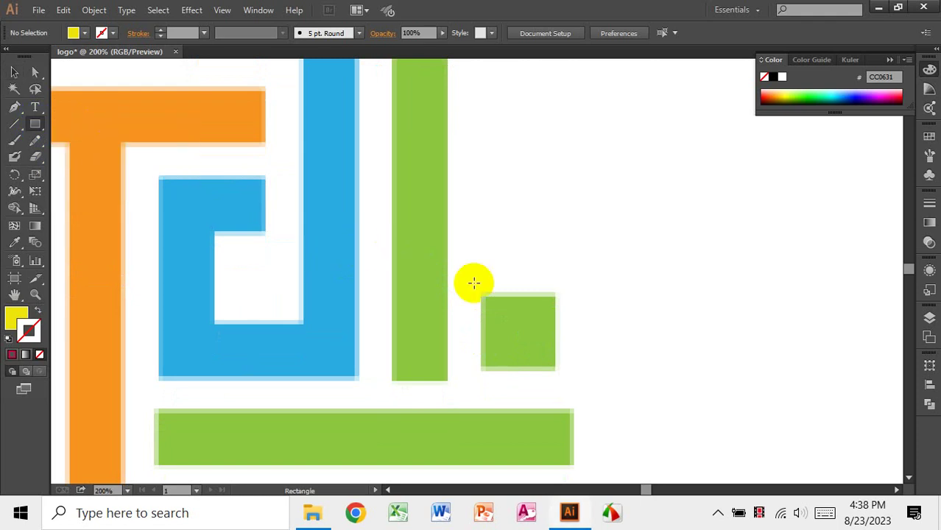
{"action": "left_click_drag", "start_coordinate": [483, 295], "coordinate": [556, 369]}
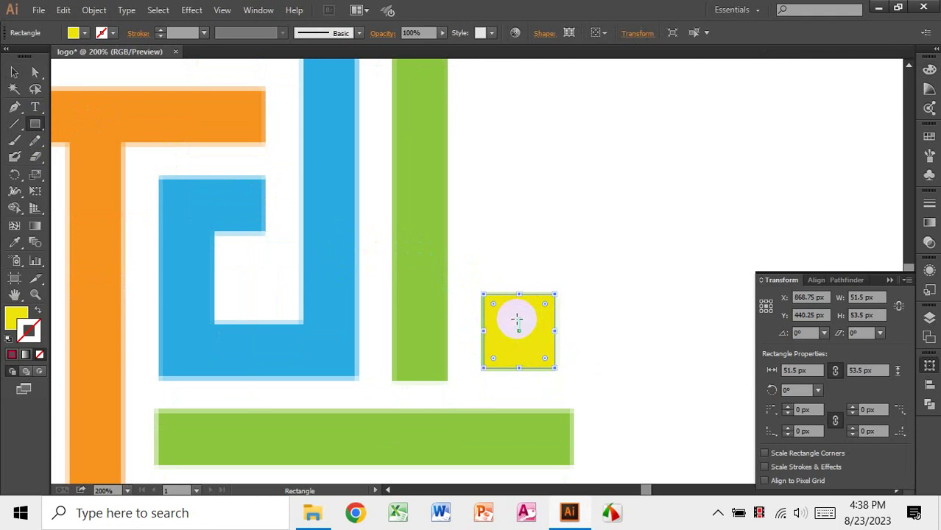
Select the yellow rectangle covering the green square and remove its fill.
{"action": "left_click", "coordinate": [14, 73]}
{"action": "left_click", "coordinate": [159, 150]}
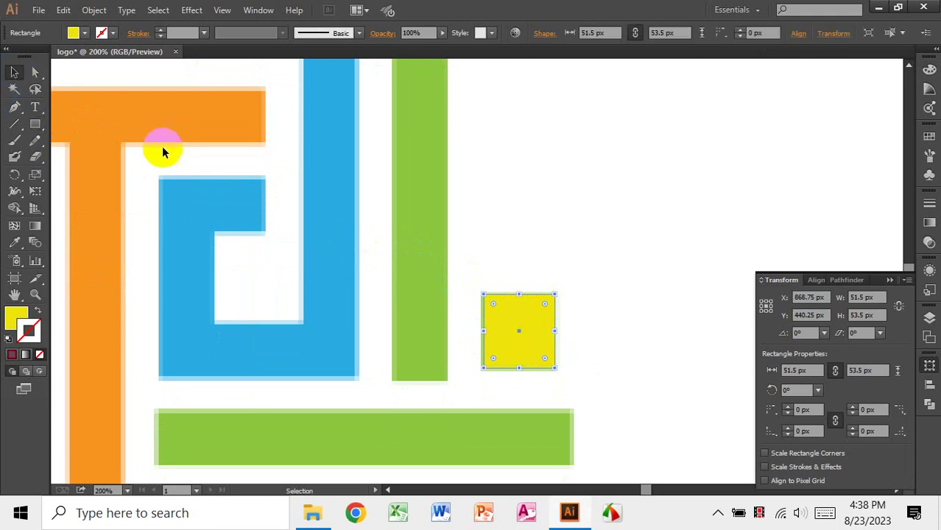
{"action": "left_click", "coordinate": [519, 340]}
{"action": "left_click", "coordinate": [536, 353]}
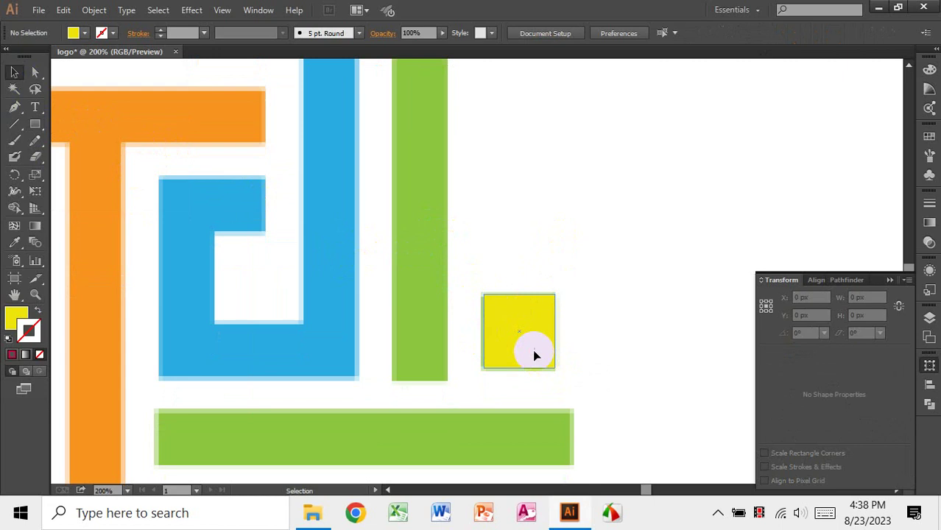
{"action": "left_click", "coordinate": [613, 266]}
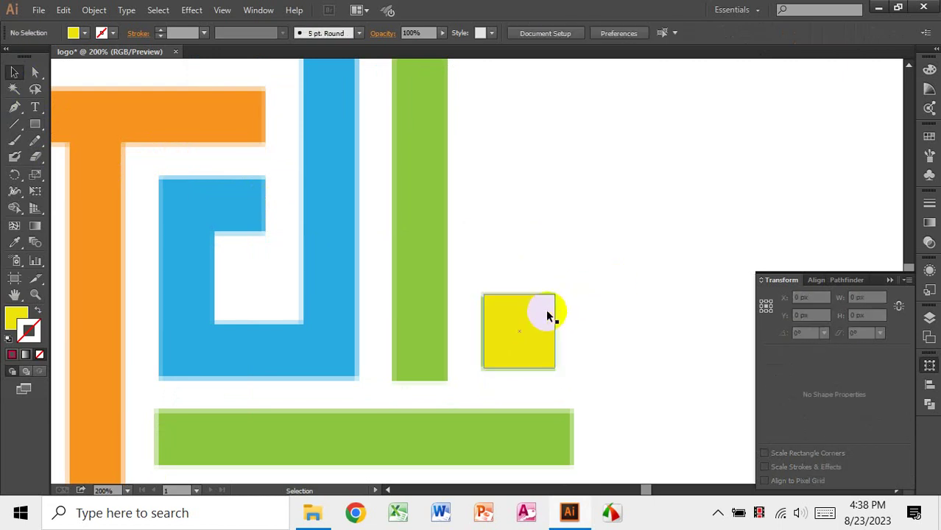
{"action": "left_click", "coordinate": [545, 315]}
{"action": "left_click", "coordinate": [561, 250]}
{"action": "left_click", "coordinate": [515, 344]}
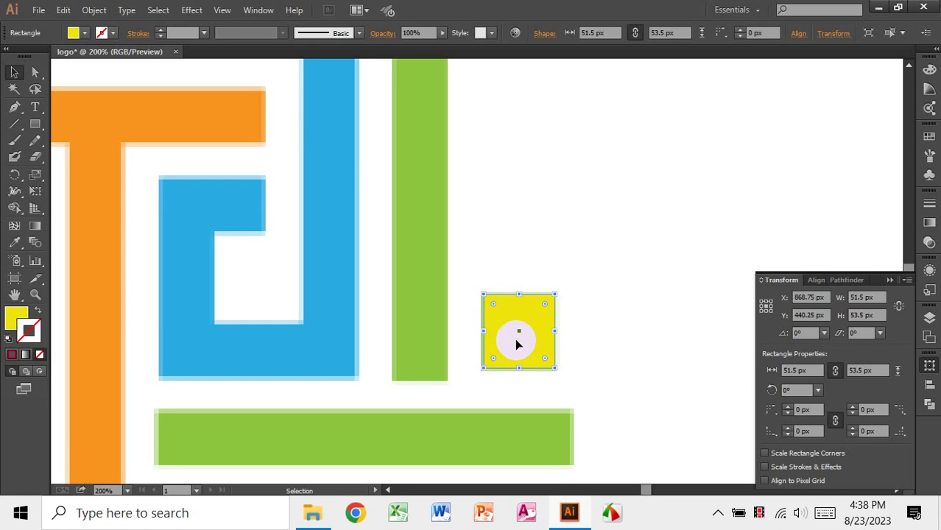
{"action": "left_click", "coordinate": [15, 321]}
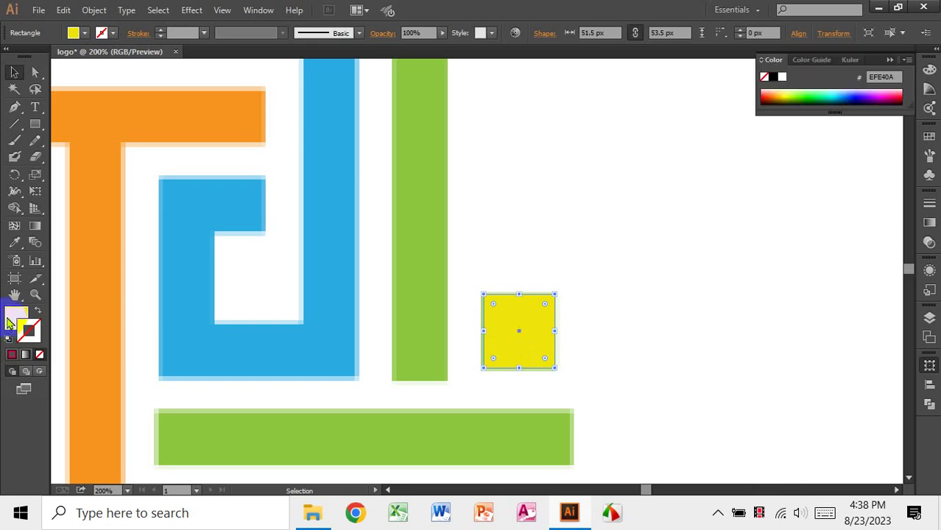
{"action": "left_click", "coordinate": [41, 356]}
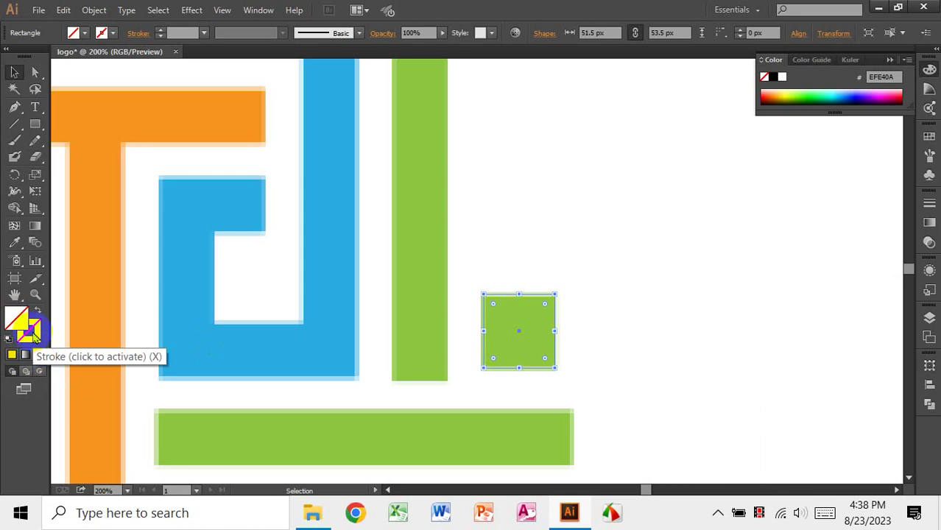
Give the rectangle around the green square a red stroke, color F91010, and deselect it.
{"action": "left_click", "coordinate": [35, 337]}
{"action": "double_click", "coordinate": [34, 336]}
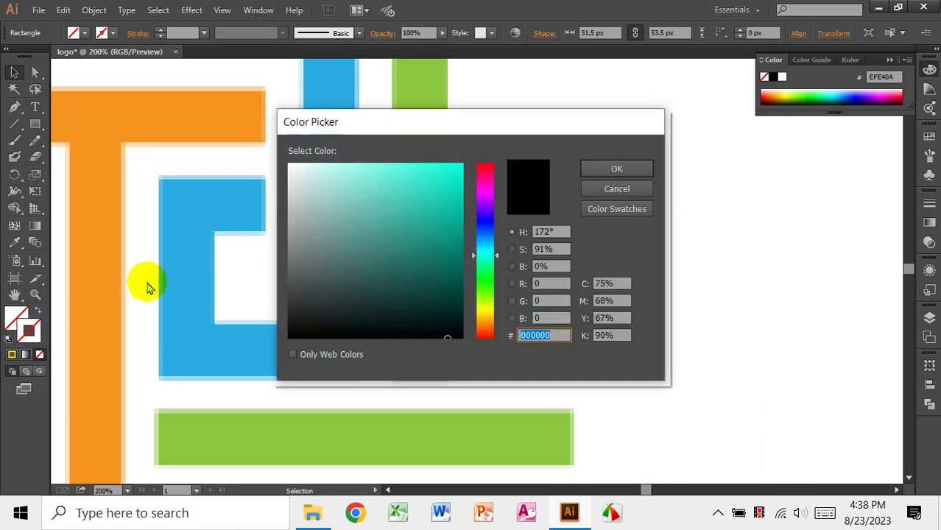
{"action": "mouse_move", "coordinate": [493, 184]}
{"action": "left_mouse_down"}
{"action": "mouse_move", "coordinate": [483, 163]}
{"action": "mouse_move", "coordinate": [472, 174]}
{"action": "left_mouse_up"}
{"action": "left_click", "coordinate": [452, 166]}
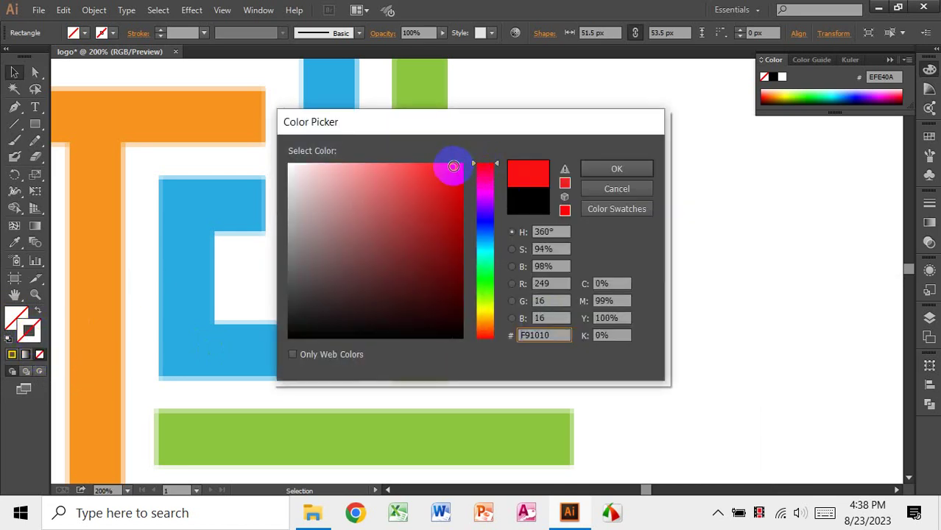
{"action": "left_click", "coordinate": [596, 168]}
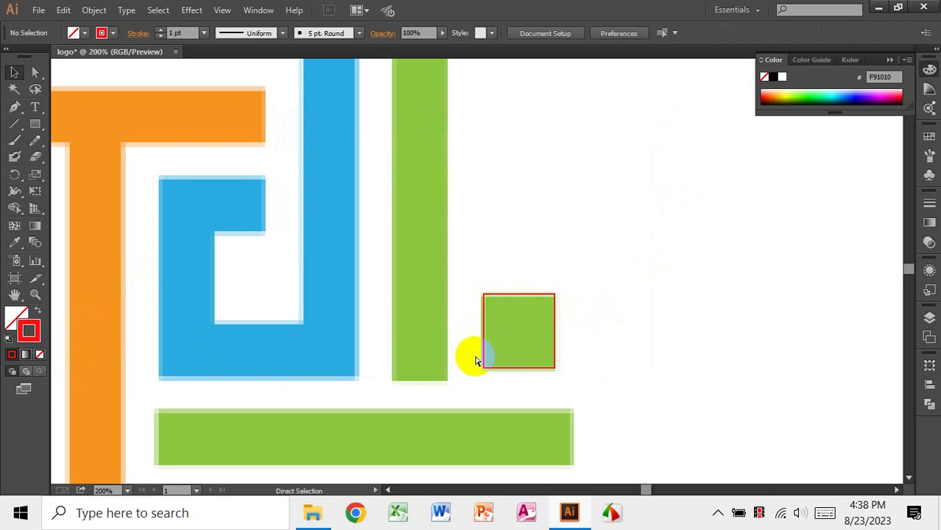
Trace the logo's horizontal green bar with an unfilled, red-outlined rectangle about 303 by 35 px.
{"action": "key", "text": "ctrl+minus"}
{"action": "left_click_drag", "start_coordinate": [34, 123], "coordinate": [94, 124]}
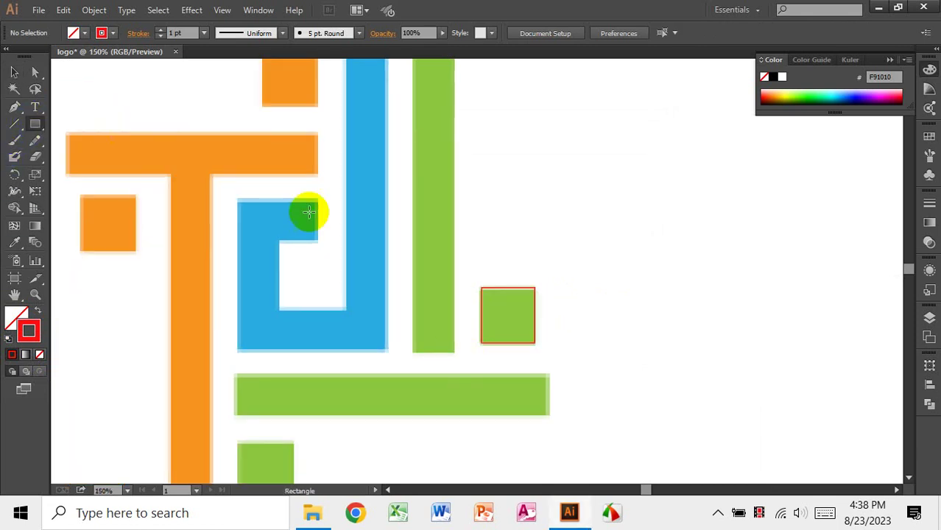
{"action": "left_click_drag", "start_coordinate": [548, 412], "coordinate": [236, 377]}
{"action": "scroll", "coordinate": [430, 399], "scroll_direction": "up", "scroll_amount": 1}
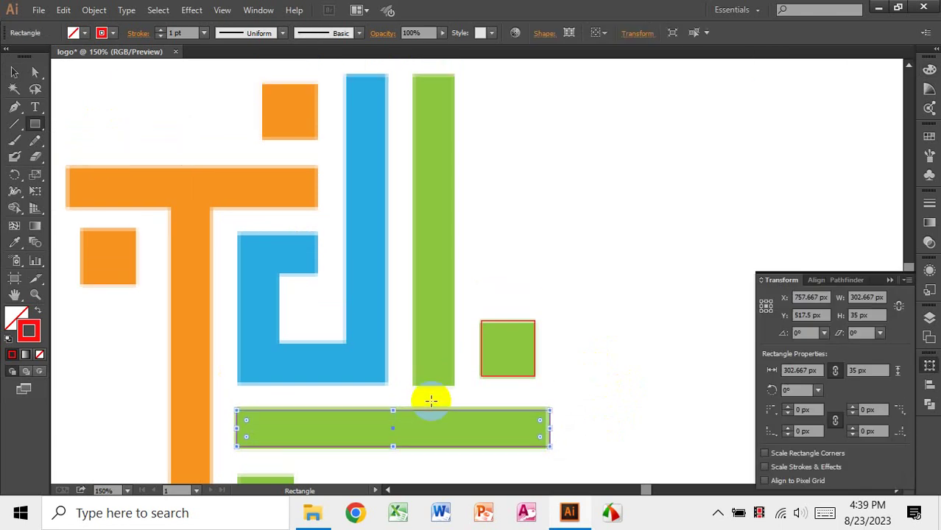
Trace the vertical green bar with a rectangle about 41 by 298 px and the vertical blue bar with one about 37 by 298 px.
{"action": "scroll", "coordinate": [431, 397], "scroll_direction": "up", "scroll_amount": 2}
{"action": "left_click_drag", "start_coordinate": [412, 130], "coordinate": [453, 435]}
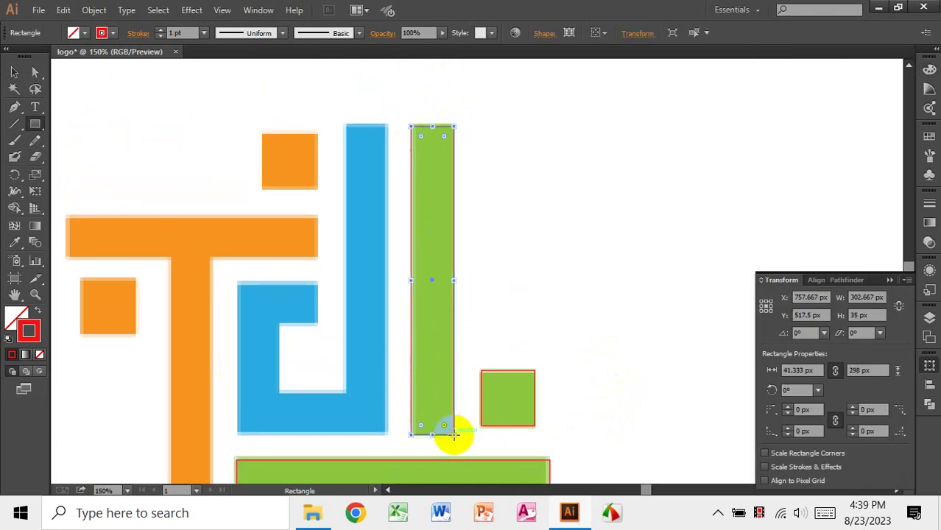
{"action": "left_click_drag", "start_coordinate": [345, 127], "coordinate": [383, 434]}
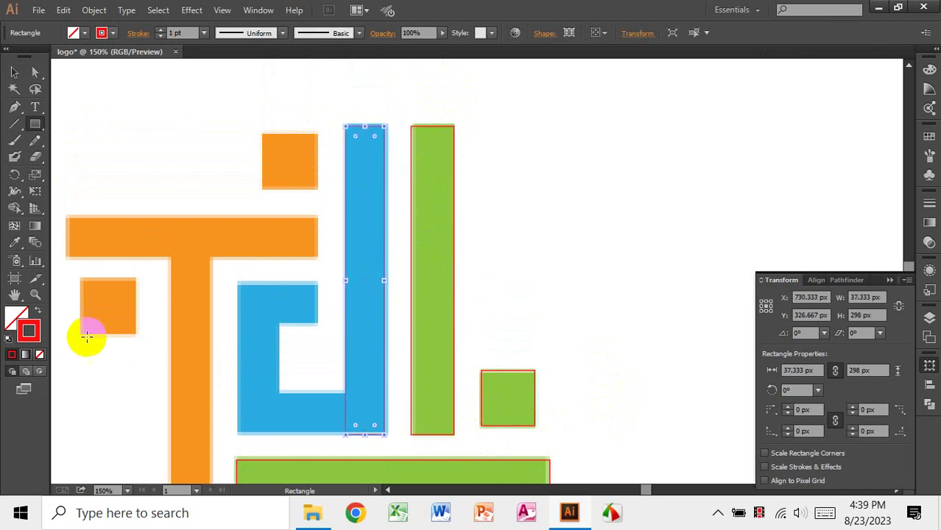
Swap the fill and stroke of the rectangle over the vertical blue bar and nudge the rectangle slightly upward.
{"action": "left_click", "coordinate": [34, 312]}
{"action": "left_click", "coordinate": [14, 71]}
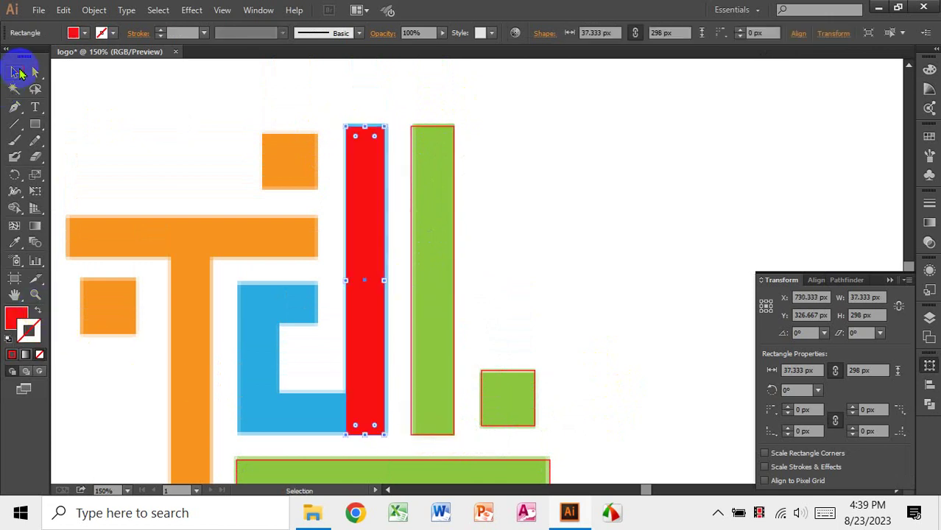
{"action": "left_click", "coordinate": [353, 243]}
{"action": "left_click", "coordinate": [368, 260]}
{"action": "left_click_drag", "start_coordinate": [368, 260], "coordinate": [376, 259]}
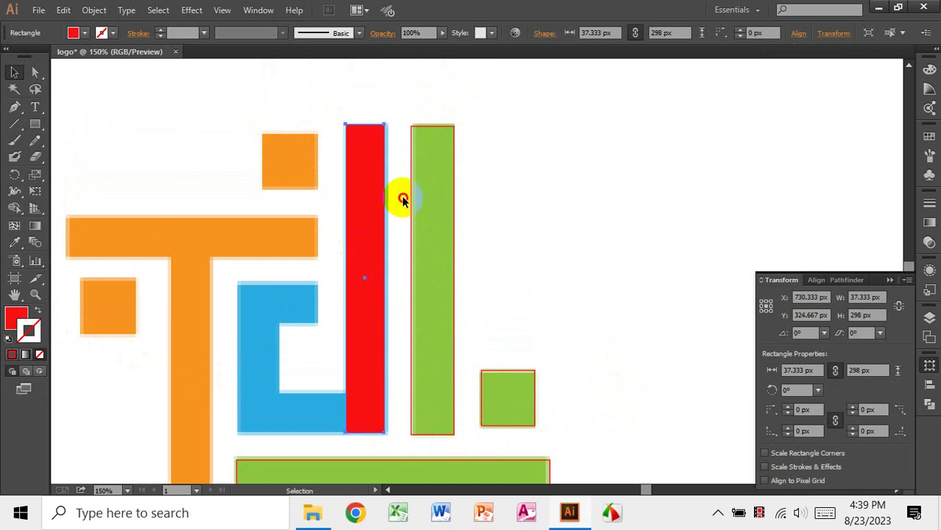
{"action": "left_click", "coordinate": [367, 185]}
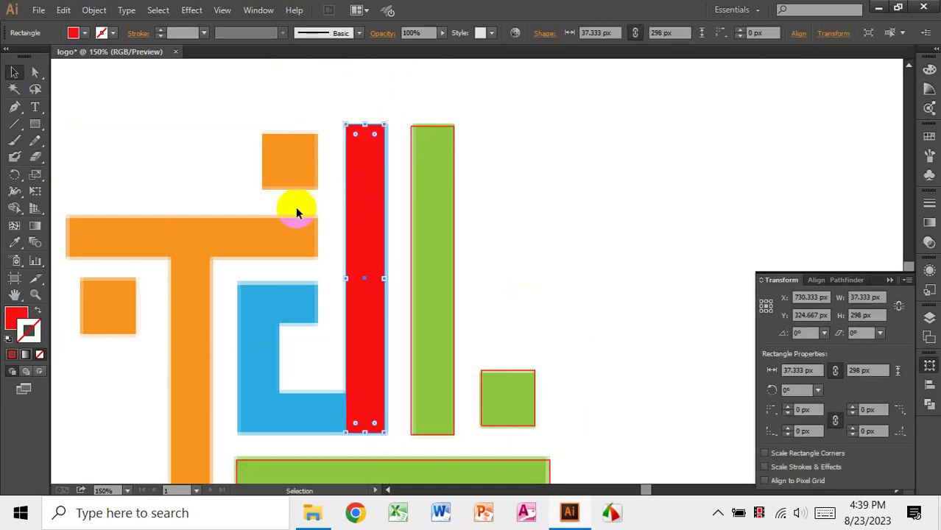
Remove the fill from the rectangle over the vertical blue bar, give it a red F91010 stroke, and deselect it.
{"action": "left_click", "coordinate": [16, 316]}
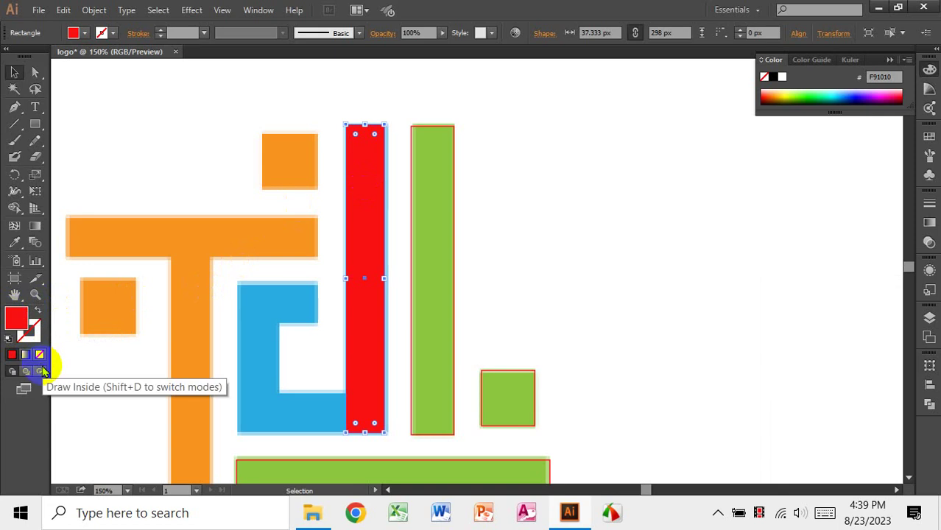
{"action": "left_click", "coordinate": [40, 355]}
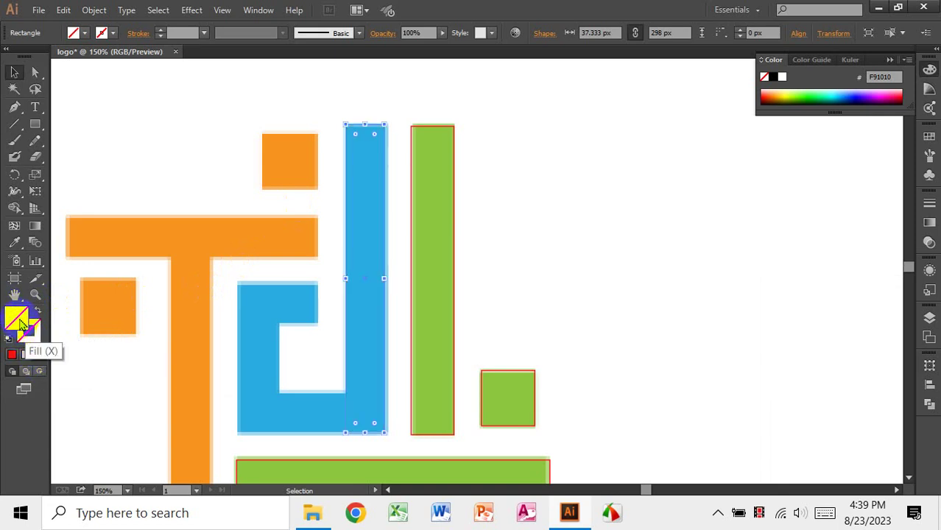
{"action": "left_click", "coordinate": [320, 298]}
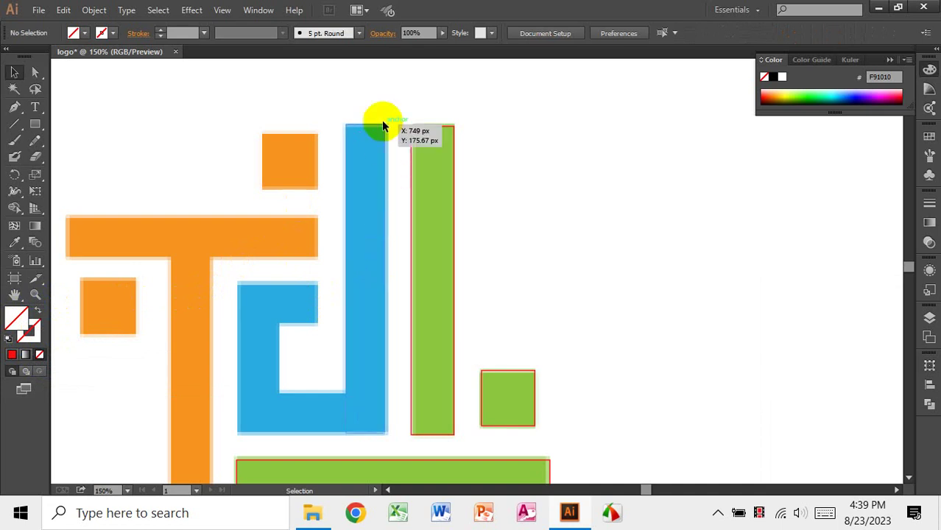
{"action": "left_click", "coordinate": [359, 179]}
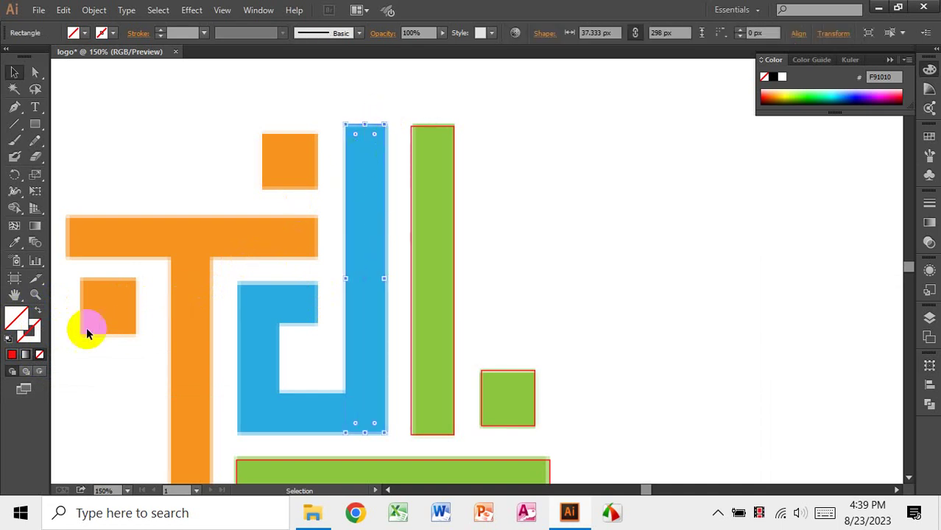
{"action": "left_click", "coordinate": [33, 336]}
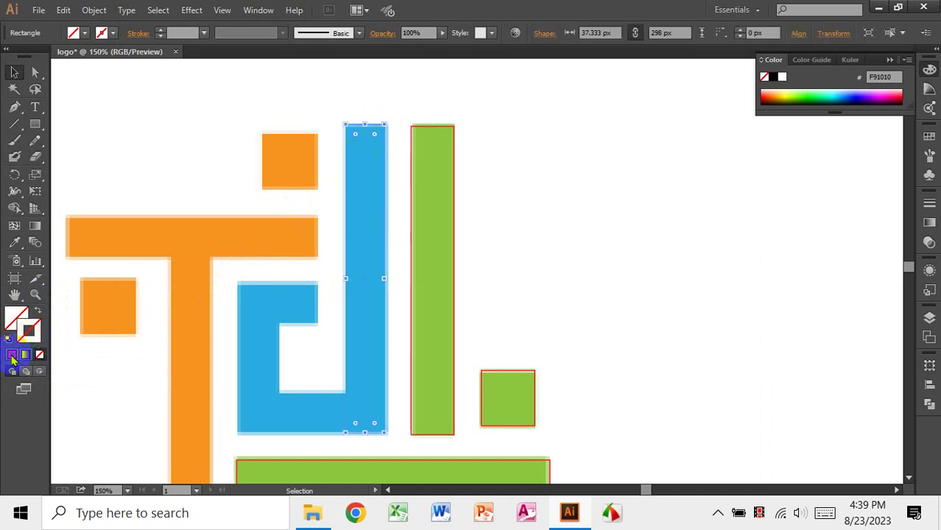
{"action": "left_click", "coordinate": [11, 354]}
{"action": "left_click", "coordinate": [237, 279]}
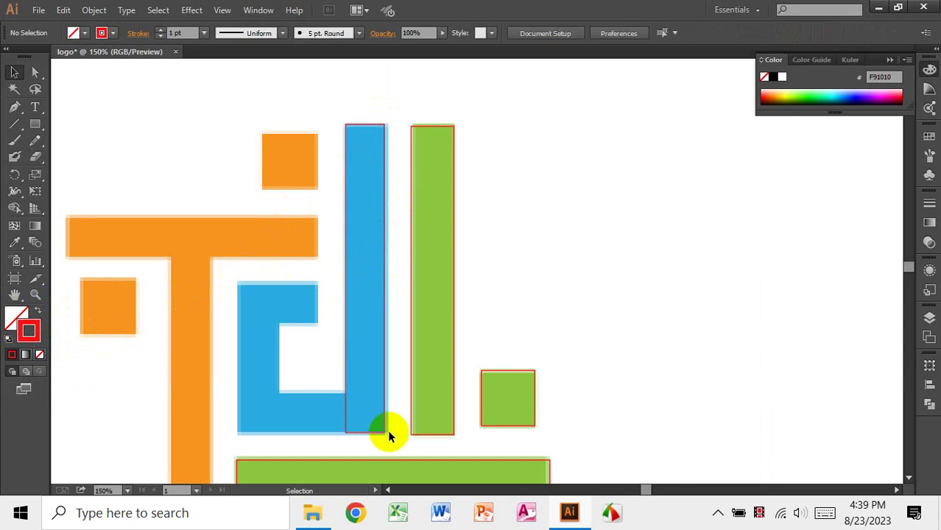
Trace the hooked blue shape with rectangles about 143 by 39 px (base), 79 by 41 px (top) and 39 by 113 px (side).
{"action": "key", "text": "ctrl+plus"}
{"action": "scroll", "coordinate": [390, 436], "scroll_direction": "down", "scroll_amount": 5}
{"action": "scroll", "coordinate": [353, 292], "scroll_direction": "left", "scroll_amount": 2}
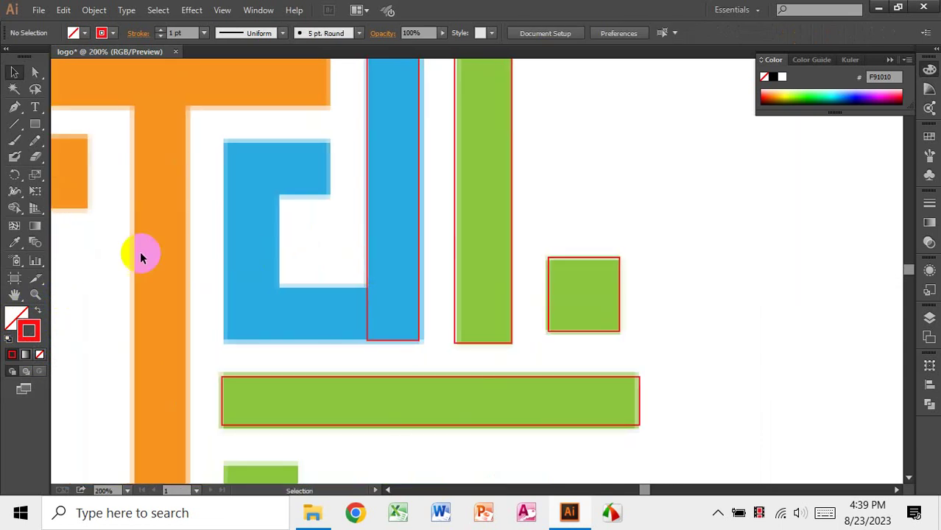
{"action": "left_click", "coordinate": [40, 129]}
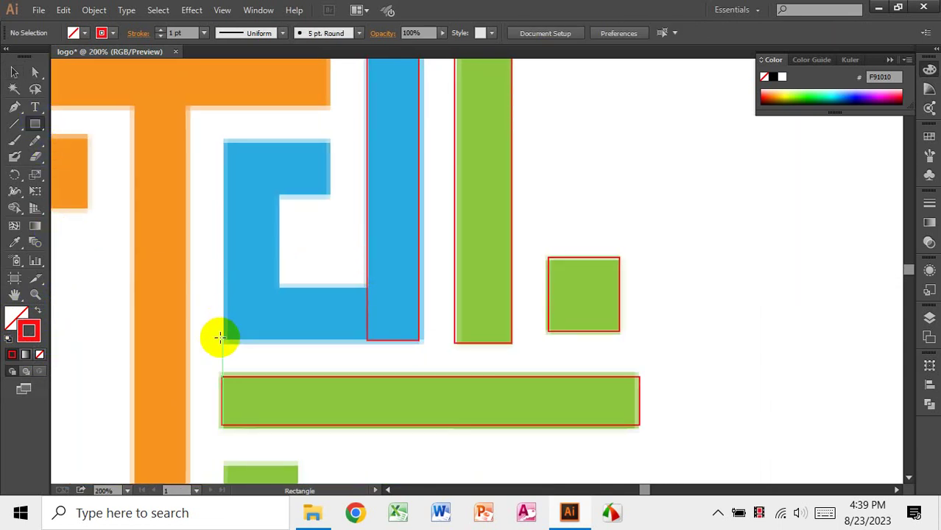
{"action": "mouse_move", "coordinate": [221, 338]}
{"action": "left_mouse_down"}
{"action": "mouse_move", "coordinate": [371, 279]}
{"action": "mouse_move", "coordinate": [399, 275]}
{"action": "mouse_move", "coordinate": [418, 287]}
{"action": "left_mouse_up"}
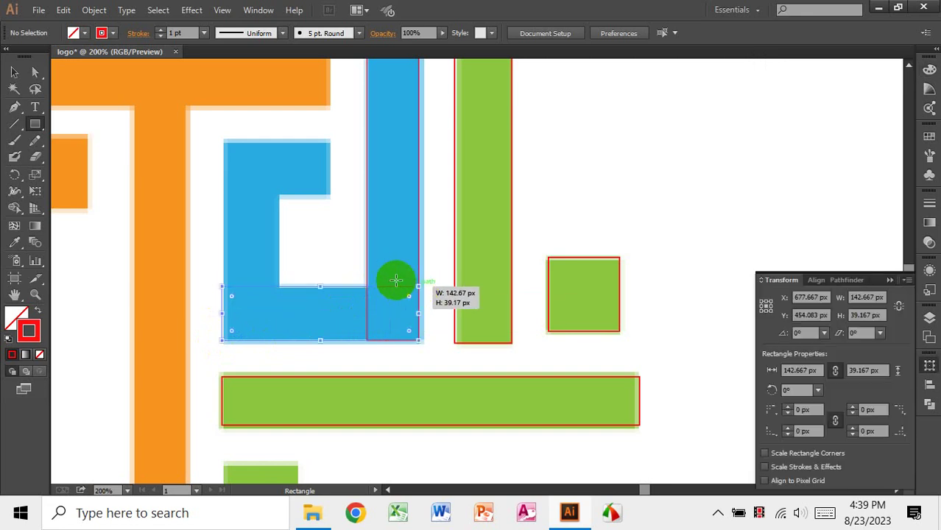
{"action": "left_click_drag", "start_coordinate": [265, 158], "coordinate": [223, 140]}
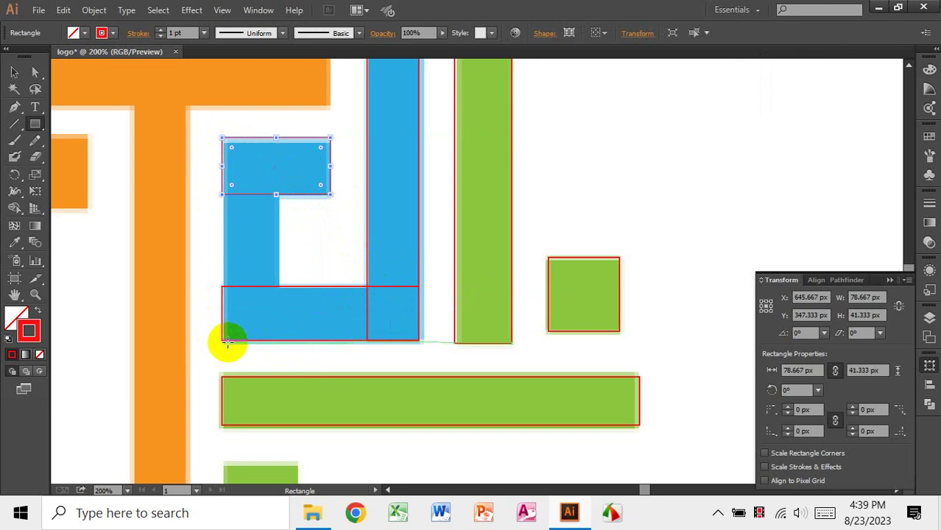
{"action": "left_click_drag", "start_coordinate": [222, 339], "coordinate": [277, 184]}
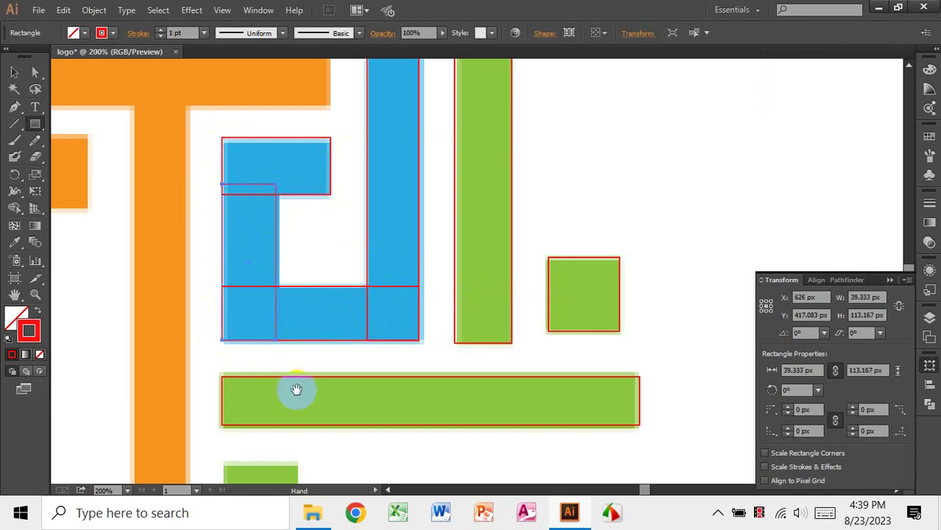
Trace the green square below the horizontal green bar with a rectangle about 54 by 52 px.
{"action": "left_click_drag", "start_coordinate": [296, 389], "coordinate": [297, 211]}
{"action": "left_click_drag", "start_coordinate": [225, 287], "coordinate": [300, 361]}
{"action": "key", "text": "ctrl+minus"}
{"action": "key", "text": "ctrl+minus"}
{"action": "key", "text": "ctrl+minus"}
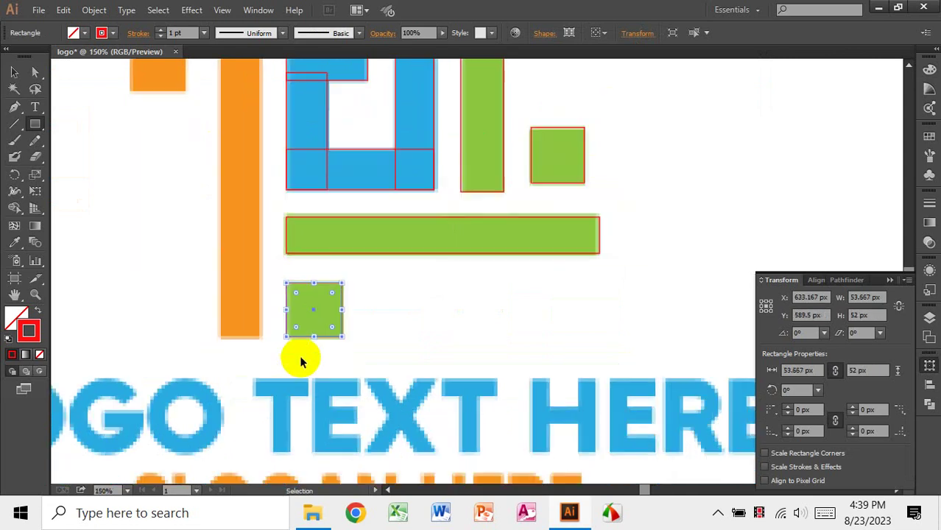
Trace the orange parts with rectangles: upper square about 56 by 51 px, horizontal bar, lower square, and vertical bar about 32 by 304 px.
{"action": "key", "text": "ctrl+plus"}
{"action": "key", "text": "ctrl+plus"}
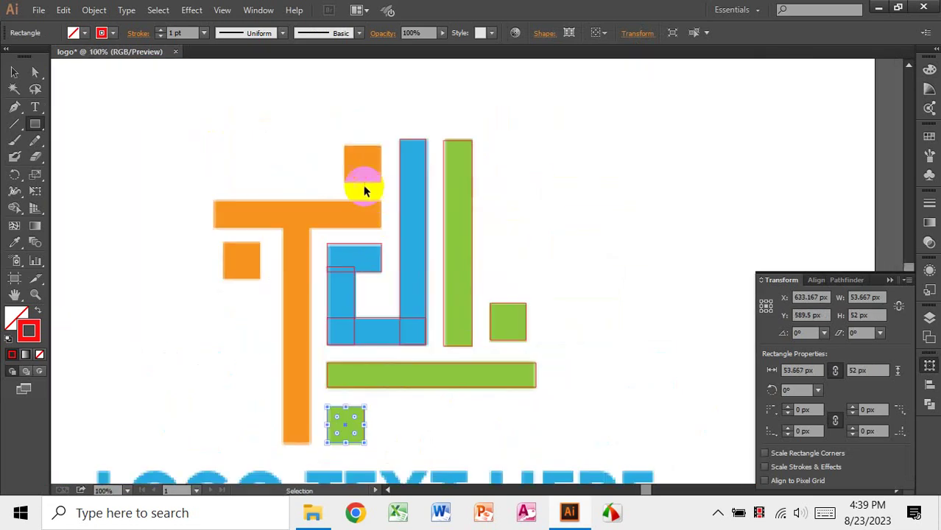
{"action": "left_click_drag", "start_coordinate": [274, 83], "coordinate": [333, 136]}
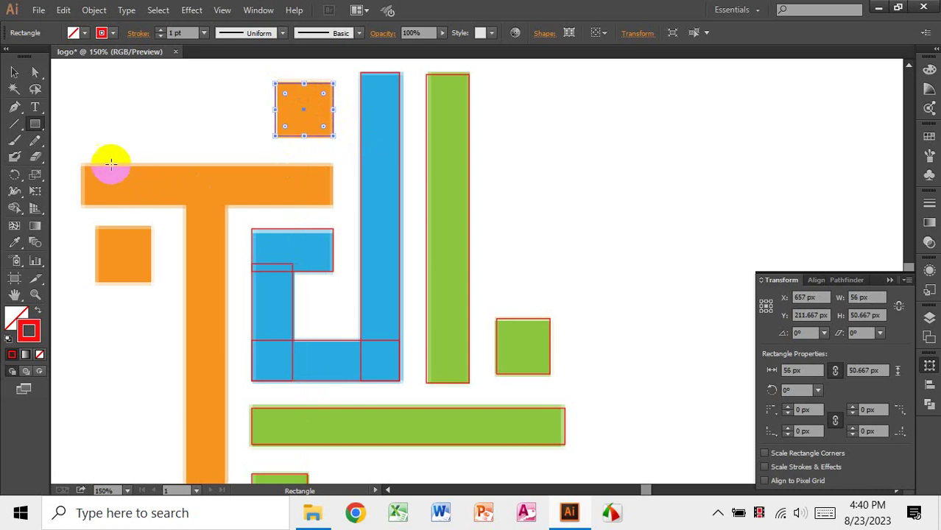
{"action": "left_click_drag", "start_coordinate": [81, 164], "coordinate": [332, 207]}
{"action": "left_click_drag", "start_coordinate": [93, 229], "coordinate": [152, 283]}
{"action": "left_click_drag", "start_coordinate": [184, 180], "coordinate": [217, 434]}
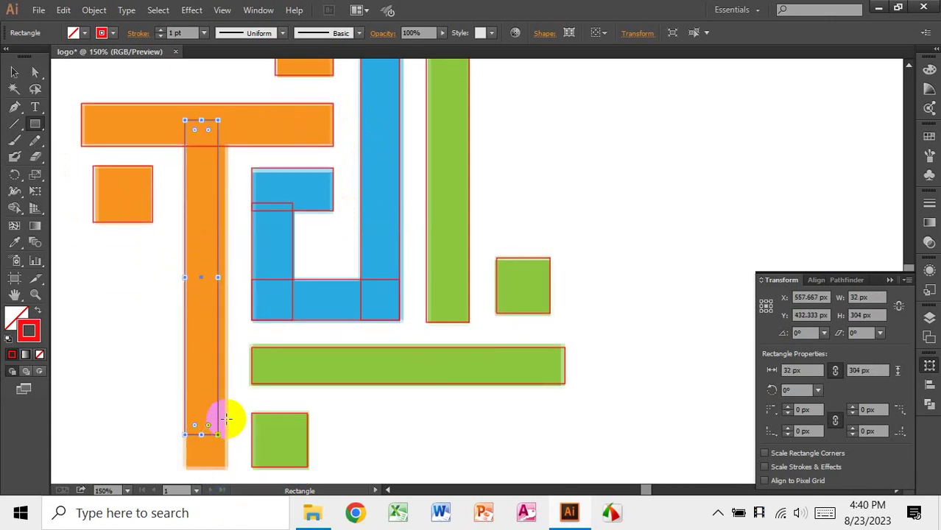
Widen the rectangle over the vertical orange bar to 40 px so it reaches the bar's right edge.
{"action": "scroll", "coordinate": [221, 416], "scroll_direction": "down", "scroll_amount": 2}
{"action": "left_click", "coordinate": [16, 71]}
{"action": "left_click", "coordinate": [190, 298]}
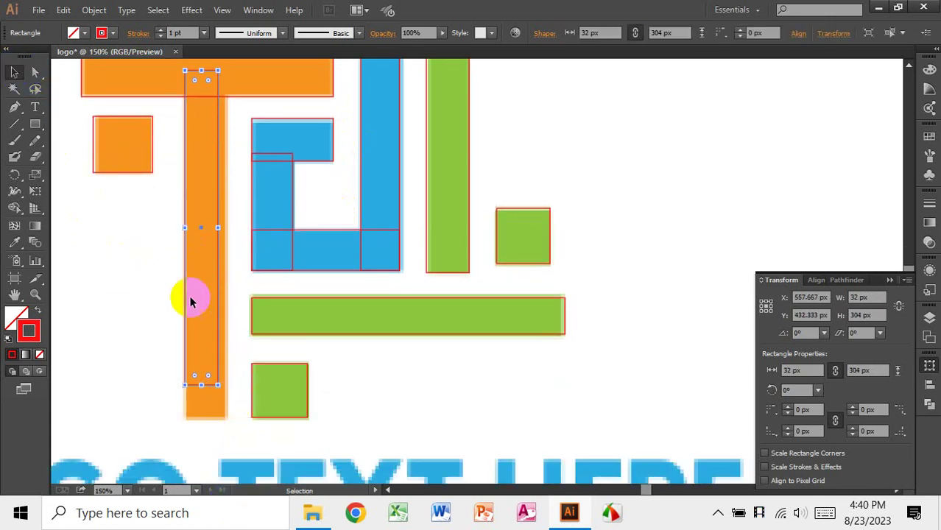
{"action": "key", "text": "ctrl+plus"}
{"action": "key", "text": "ctrl+plus"}
{"action": "left_click_drag", "start_coordinate": [178, 309], "coordinate": [510, 351]}
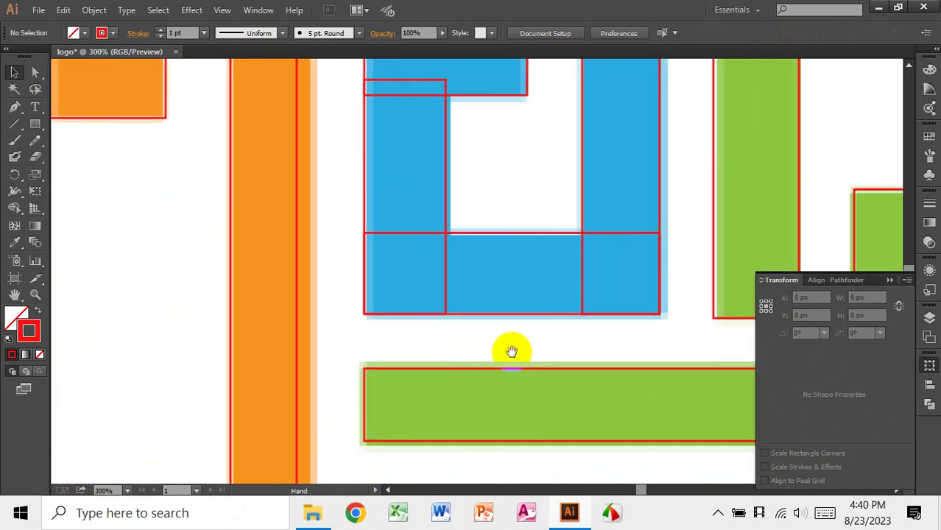
{"action": "left_click", "coordinate": [298, 289]}
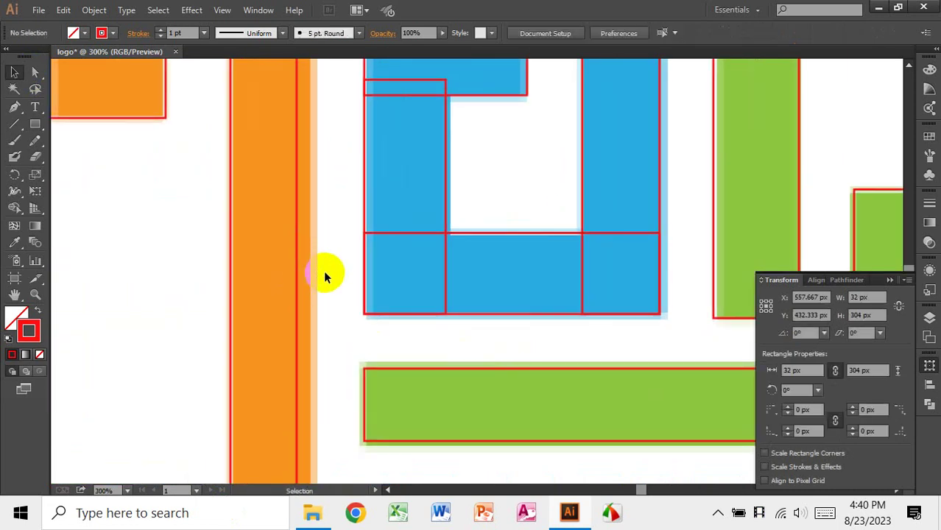
{"action": "left_click", "coordinate": [326, 273]}
{"action": "key", "text": "ctrl+minus"}
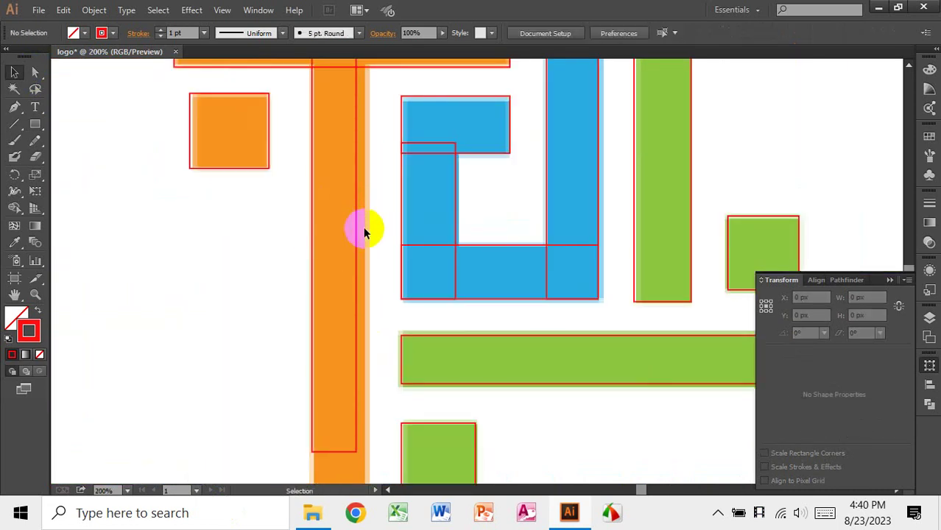
{"action": "left_click", "coordinate": [357, 240]}
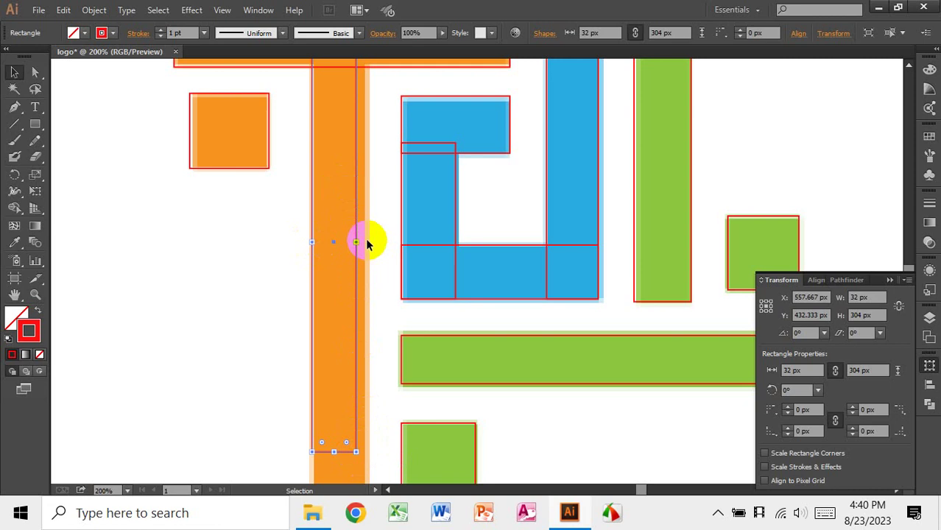
{"action": "scroll", "coordinate": [366, 243], "scroll_direction": "up", "scroll_amount": 1}
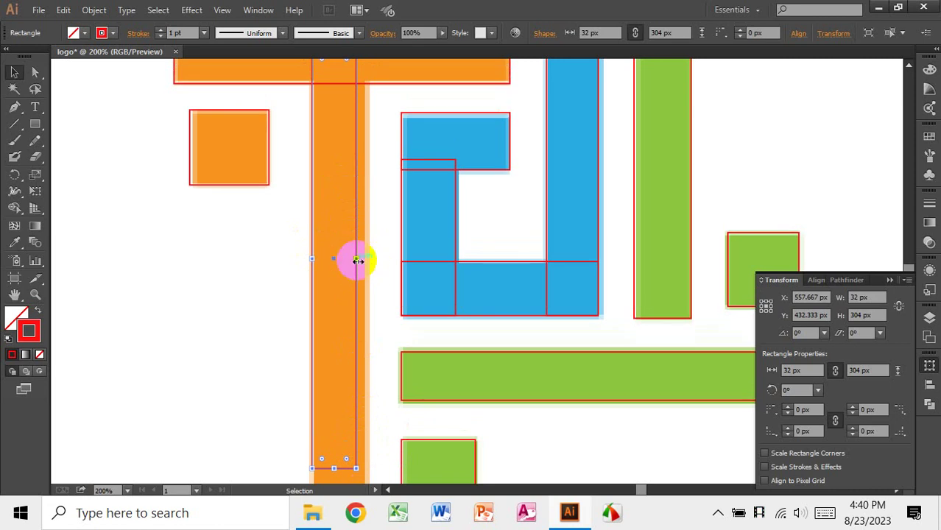
{"action": "mouse_move", "coordinate": [357, 261]}
{"action": "left_mouse_down"}
{"action": "mouse_move", "coordinate": [389, 257]}
{"action": "mouse_move", "coordinate": [365, 259]}
{"action": "left_mouse_up"}
Extend the vertical orange bar's rectangle down to the bar's lower end, making it 334 px high, and deselect it.
{"action": "scroll", "coordinate": [363, 259], "scroll_direction": "down", "scroll_amount": 1}
{"action": "scroll", "coordinate": [362, 261], "scroll_direction": "down", "scroll_amount": 3}
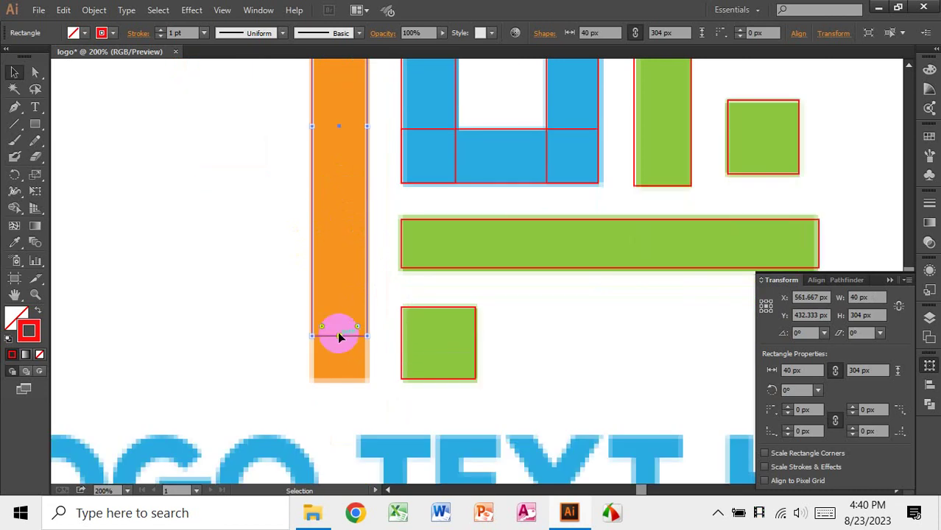
{"action": "left_click_drag", "start_coordinate": [339, 337], "coordinate": [346, 376]}
{"action": "key", "text": "ctrl+minus"}
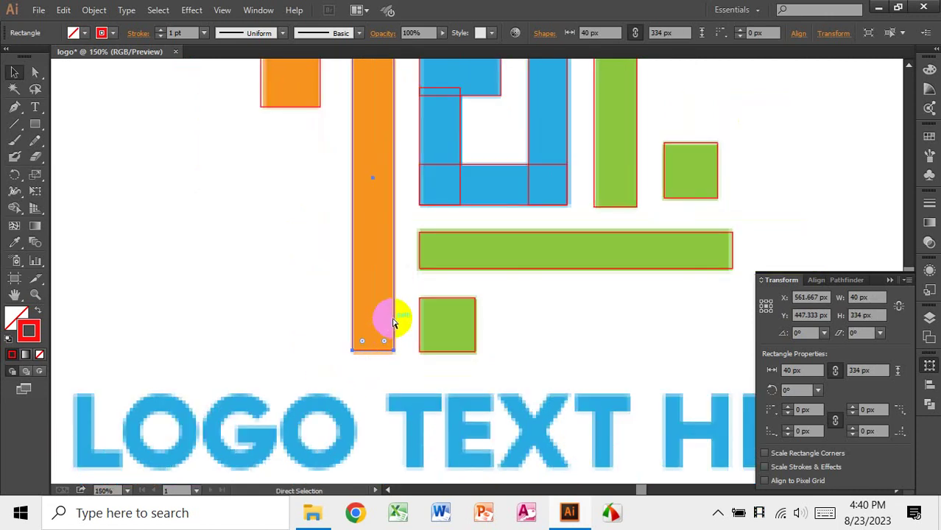
{"action": "key", "text": "ctrl+minus"}
{"action": "left_click_drag", "start_coordinate": [517, 215], "coordinate": [498, 283]}
{"action": "left_click", "coordinate": [584, 233]}
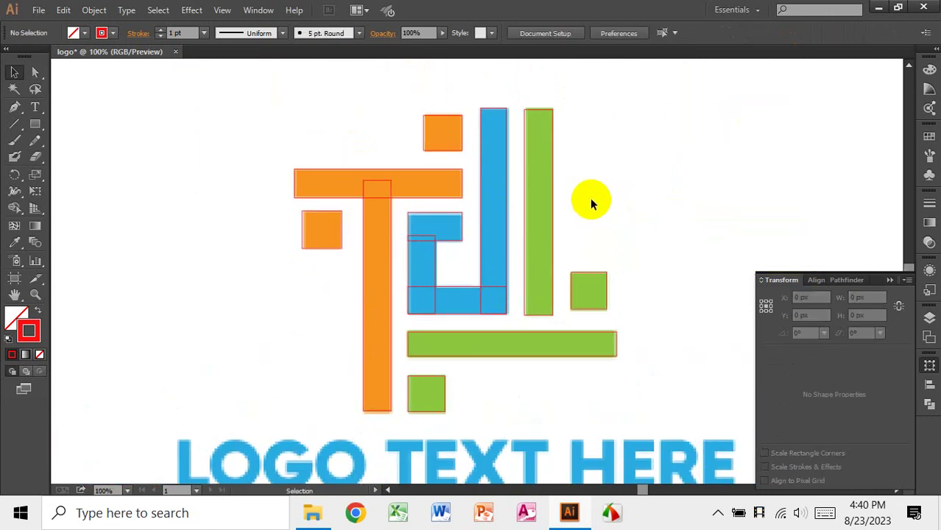
Select all the traced rectangles together, move them off the logo image to the empty area on its right, and deselect them.
{"action": "key", "text": "ctrl+minus"}
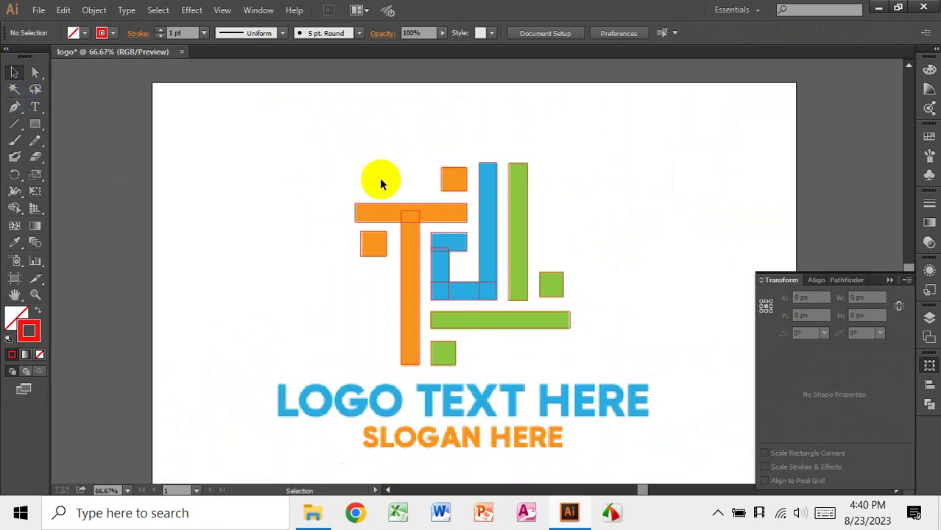
{"action": "left_click_drag", "start_coordinate": [289, 135], "coordinate": [630, 369]}
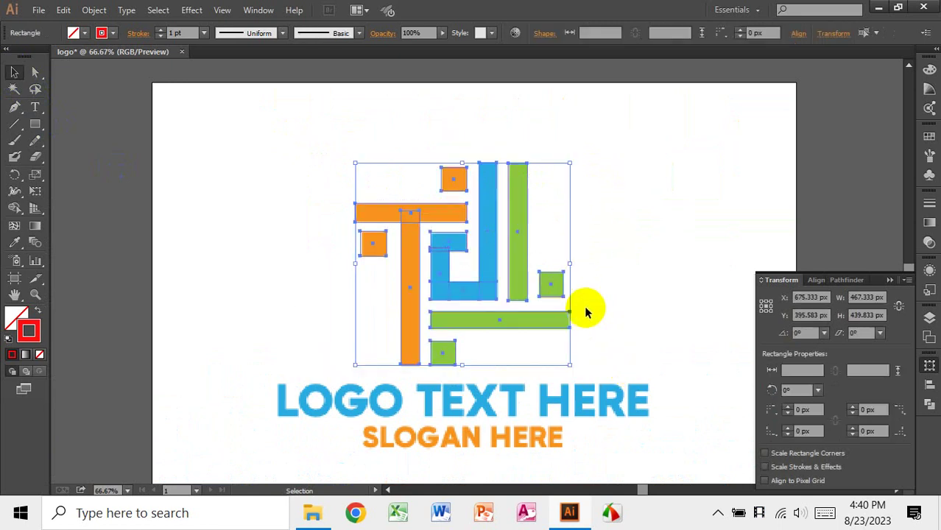
{"action": "key", "text": "a"}
{"action": "key", "text": "ctrl+plus"}
{"action": "key", "text": "ctrl+plus"}
{"action": "key", "text": "ctrl+plus"}
{"action": "key", "text": "v"}
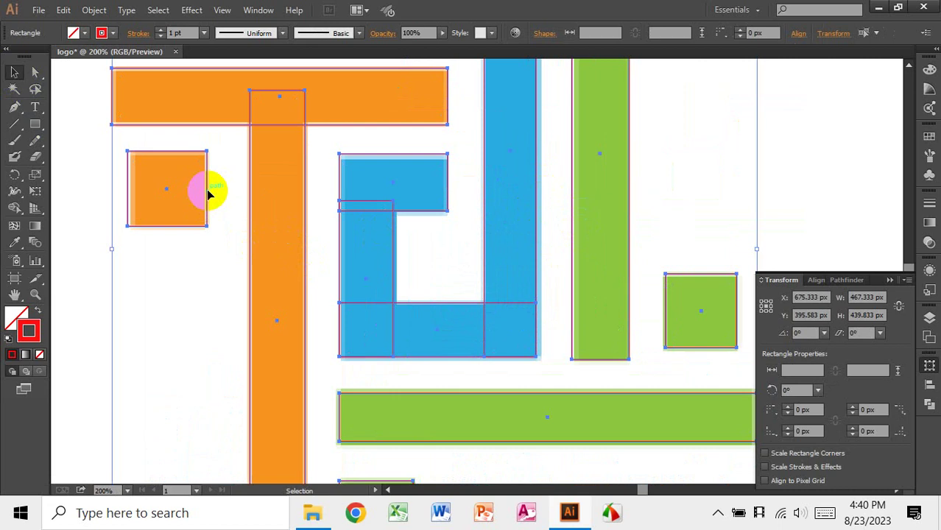
{"action": "scroll", "coordinate": [200, 189], "scroll_direction": "down", "scroll_amount": 3}
{"action": "scroll", "coordinate": [277, 246], "scroll_direction": "up", "scroll_amount": 1}
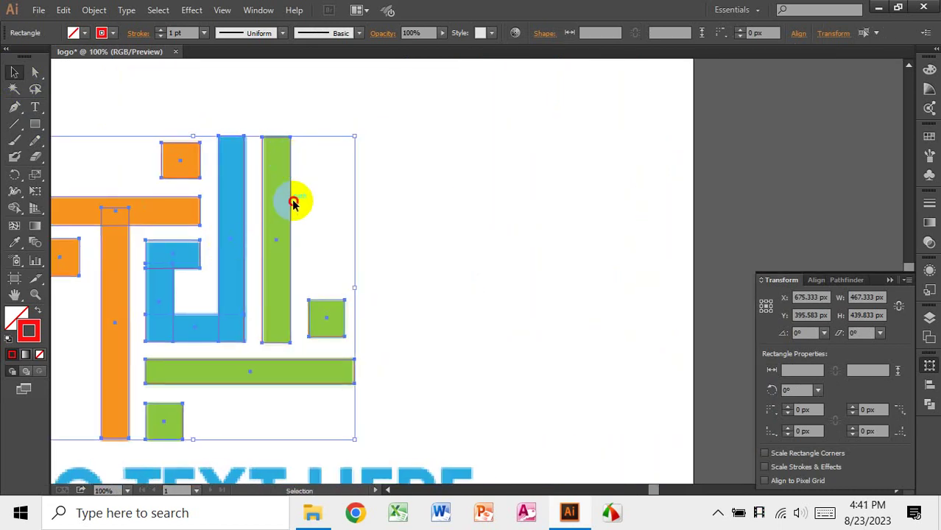
{"action": "left_click_drag", "start_coordinate": [293, 203], "coordinate": [615, 178]}
{"action": "left_click", "coordinate": [719, 228]}
{"action": "key", "text": "ctrl+minus"}
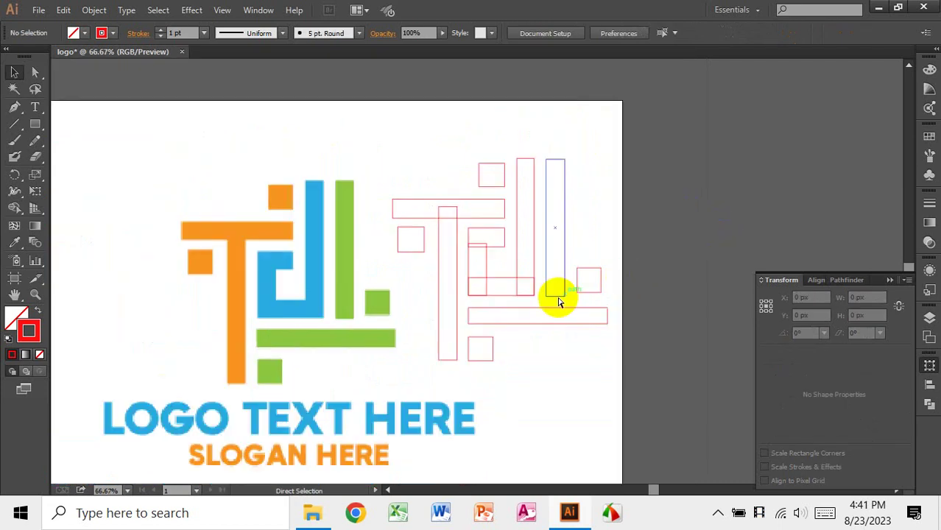
{"action": "key", "text": "ctrl+minus"}
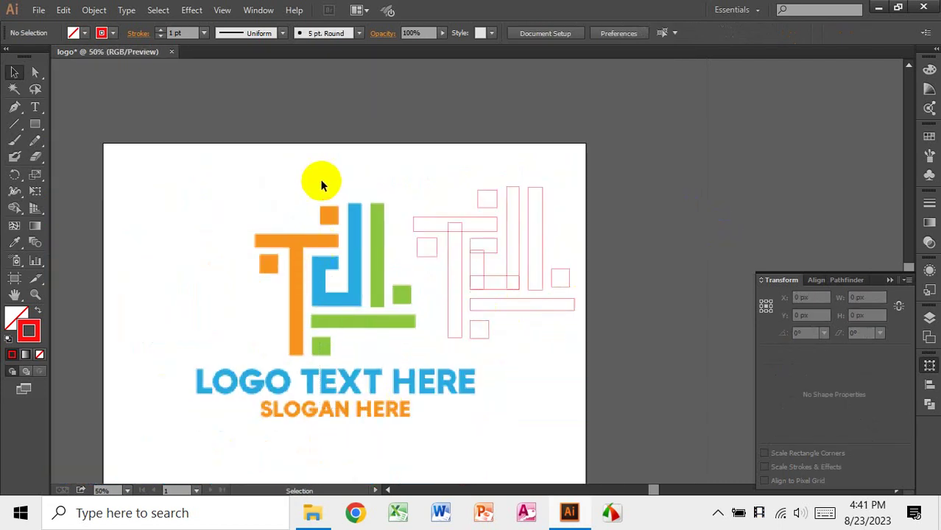
Scale the logo image down proportionally and place it near the artboard's upper-left corner.
{"action": "left_click_drag", "start_coordinate": [322, 183], "coordinate": [252, 383]}
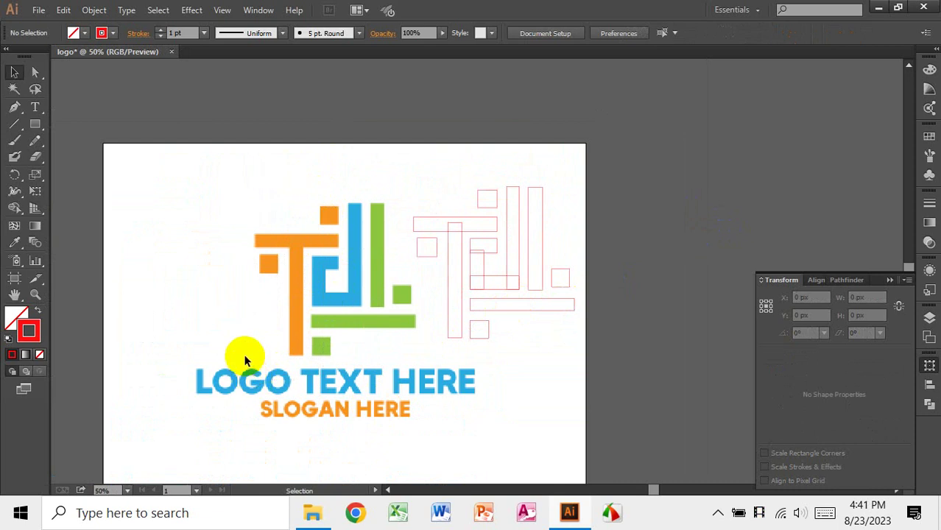
{"action": "key", "text": "v"}
{"action": "left_click", "coordinate": [322, 328]}
{"action": "left_click", "coordinate": [595, 465]}
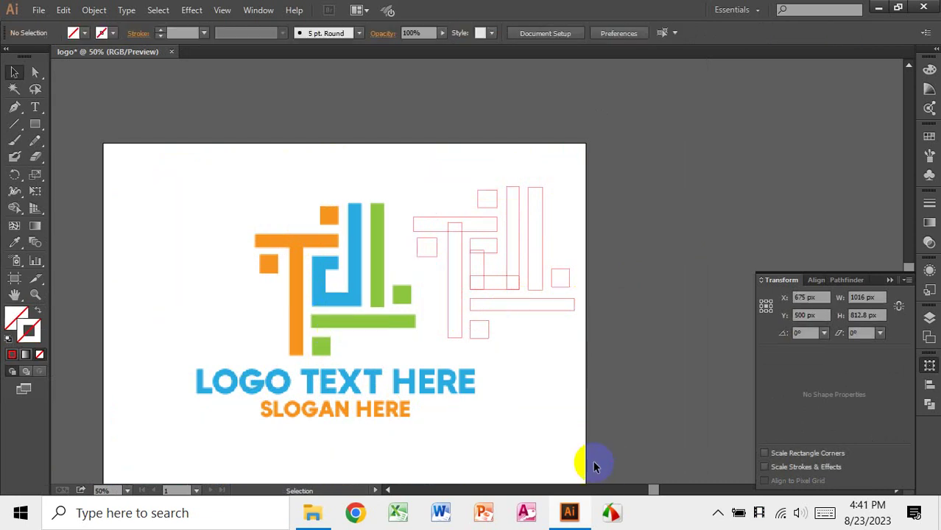
{"action": "left_click_drag", "start_coordinate": [593, 464], "coordinate": [307, 353]}
{"action": "left_click_drag", "start_coordinate": [250, 257], "coordinate": [220, 240]}
Select all the red-outlined rectangles, shift them slightly left and down within the artboard, and deselect them.
{"action": "left_click_drag", "start_coordinate": [372, 180], "coordinate": [612, 405]}
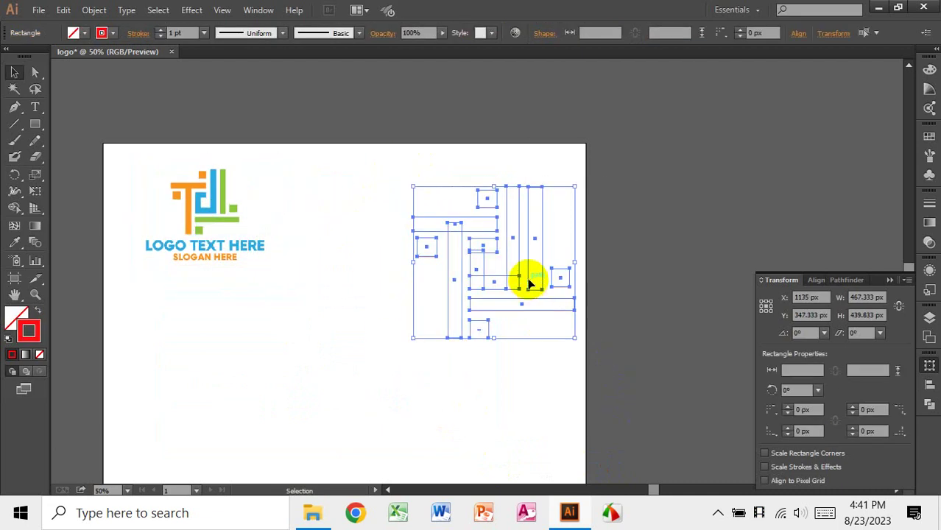
{"action": "left_click_drag", "start_coordinate": [525, 275], "coordinate": [492, 283]}
{"action": "left_click", "coordinate": [598, 265]}
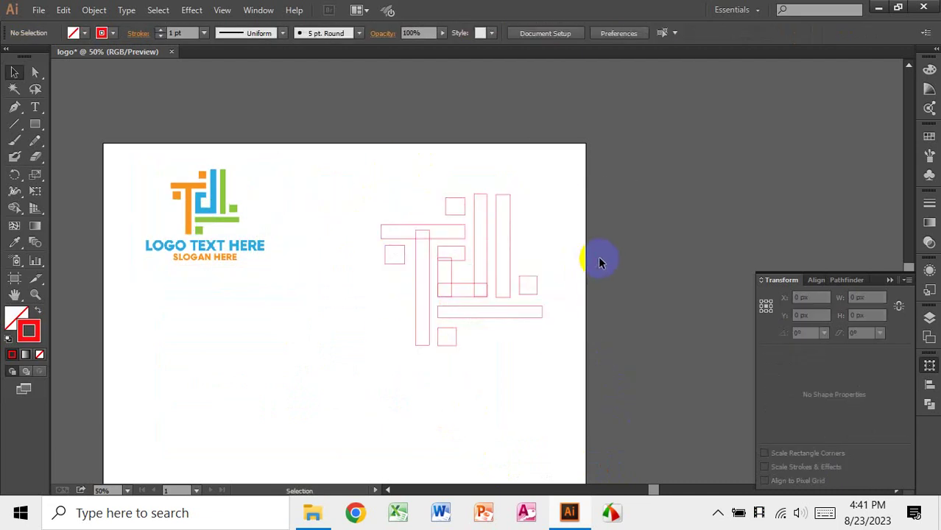
{"action": "key", "text": "ctrl+plus"}
{"action": "left_click_drag", "start_coordinate": [398, 220], "coordinate": [435, 218]}
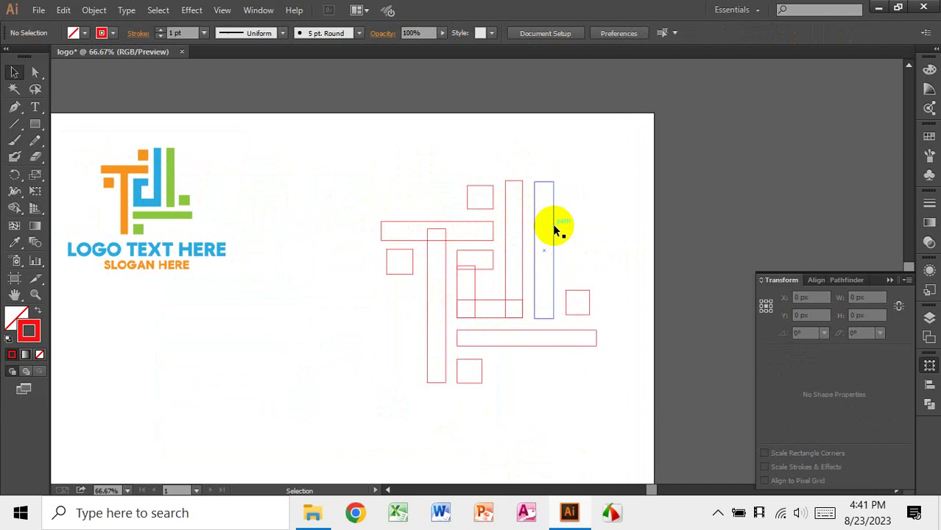
Recolour the tall vertical rectangle at the drawing's right with the Eyedropper, sampling green from the logo image's vertical green bar.
{"action": "left_click", "coordinate": [549, 186]}
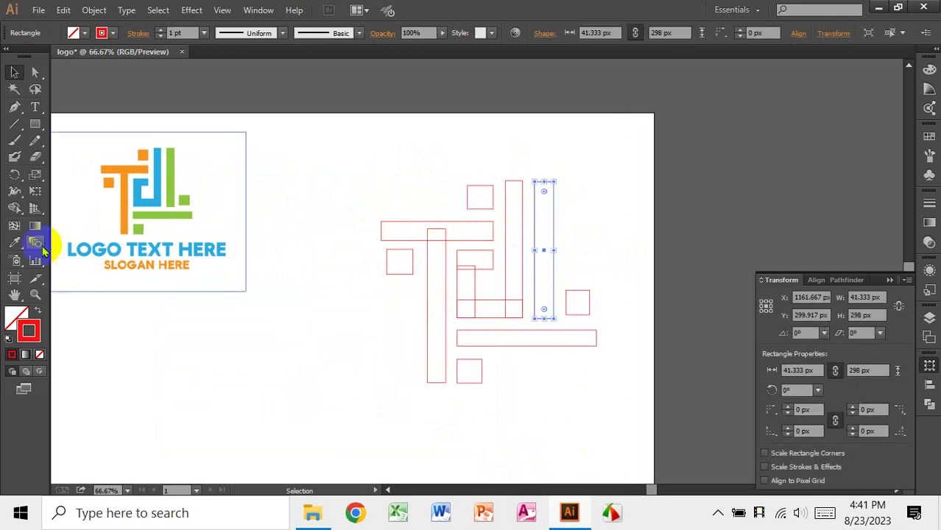
{"action": "left_click", "coordinate": [18, 245]}
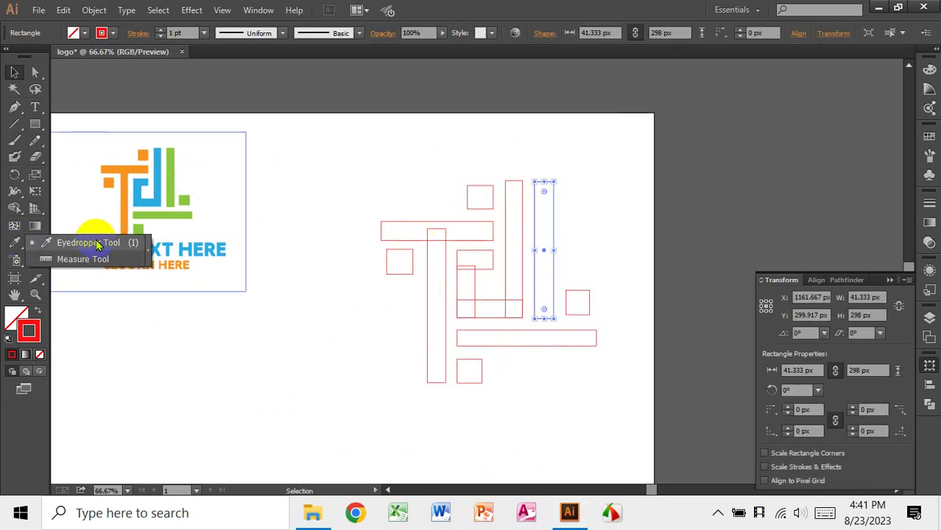
{"action": "left_click", "coordinate": [91, 244]}
{"action": "left_click", "coordinate": [15, 243]}
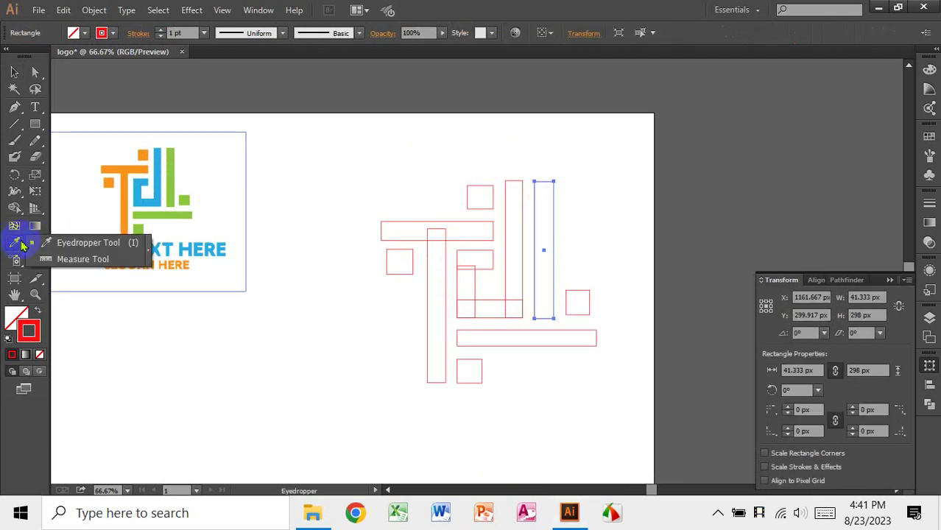
{"action": "left_click", "coordinate": [113, 249]}
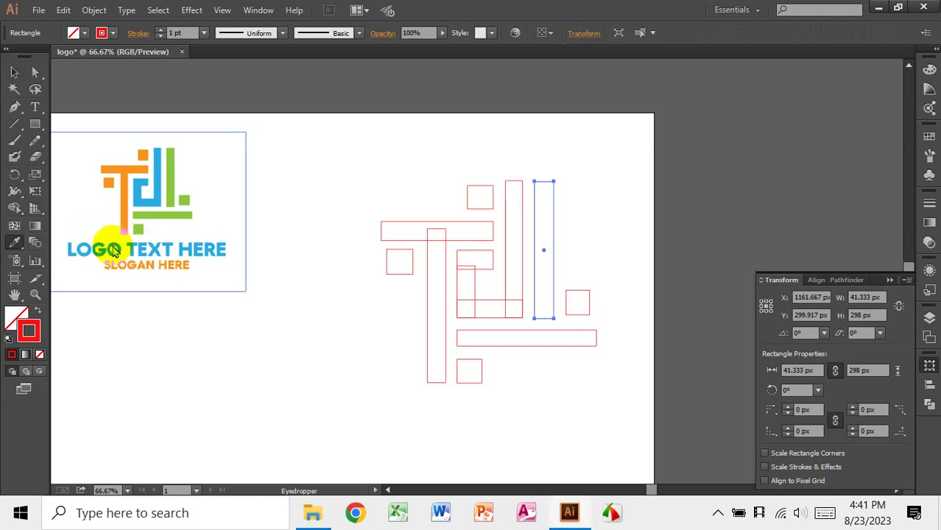
{"action": "left_click", "coordinate": [177, 150]}
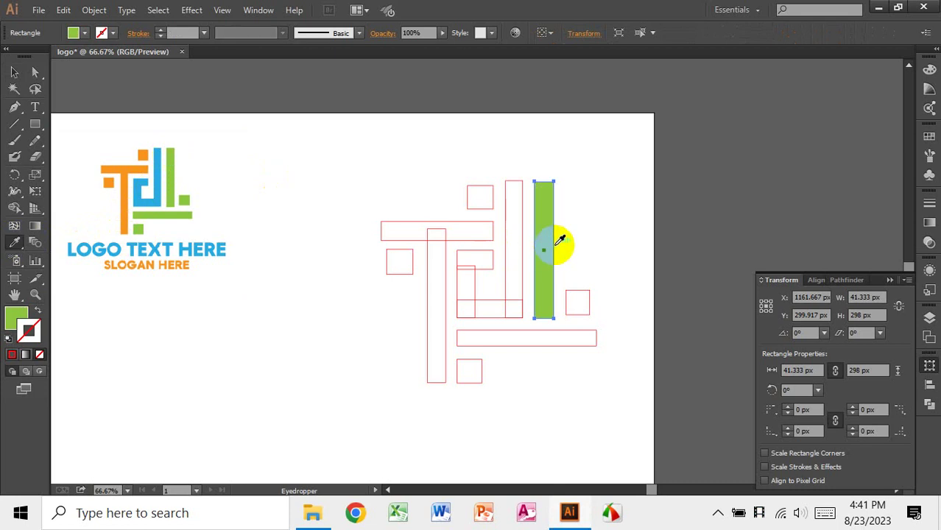
{"action": "left_click", "coordinate": [15, 74]}
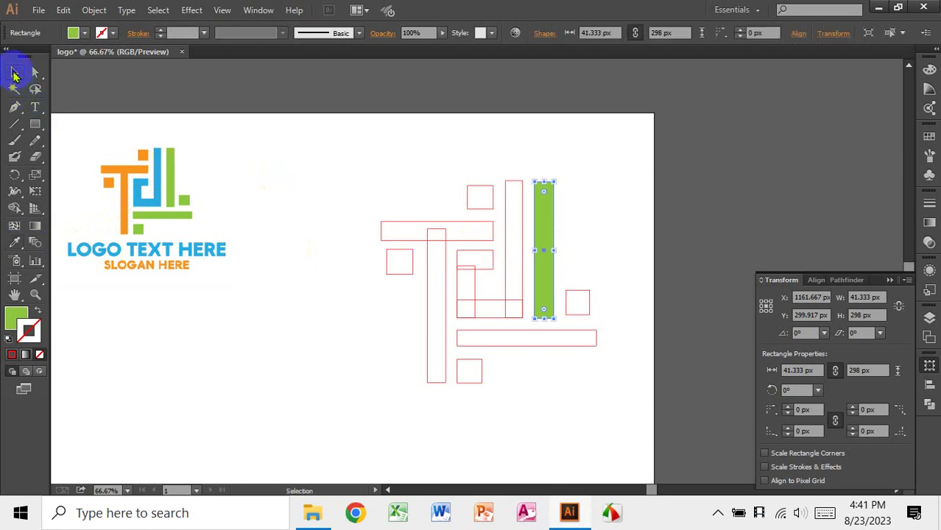
Recolour the small square right of the tall green bar with green sampled from the logo image.
{"action": "left_click", "coordinate": [579, 296]}
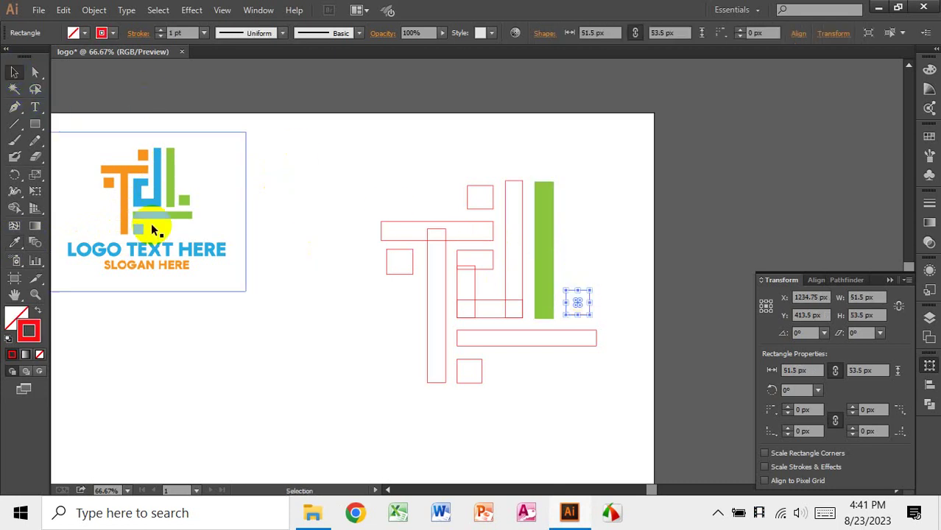
{"action": "left_click", "coordinate": [14, 242]}
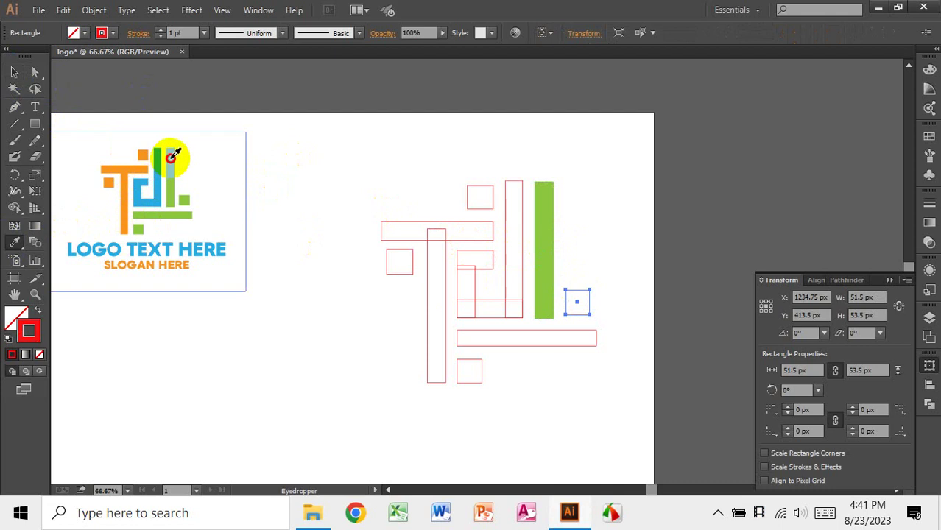
{"action": "left_click", "coordinate": [171, 156]}
{"action": "left_click", "coordinate": [14, 72]}
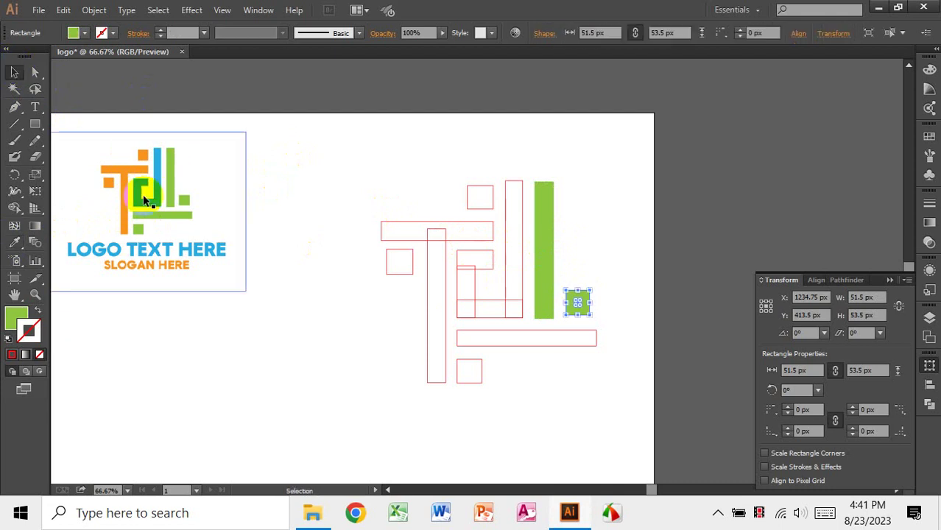
Recolour the long lower horizontal bar and the small square beneath it with green sampled from the logo image.
{"action": "left_click", "coordinate": [533, 343]}
{"action": "left_click", "coordinate": [15, 244]}
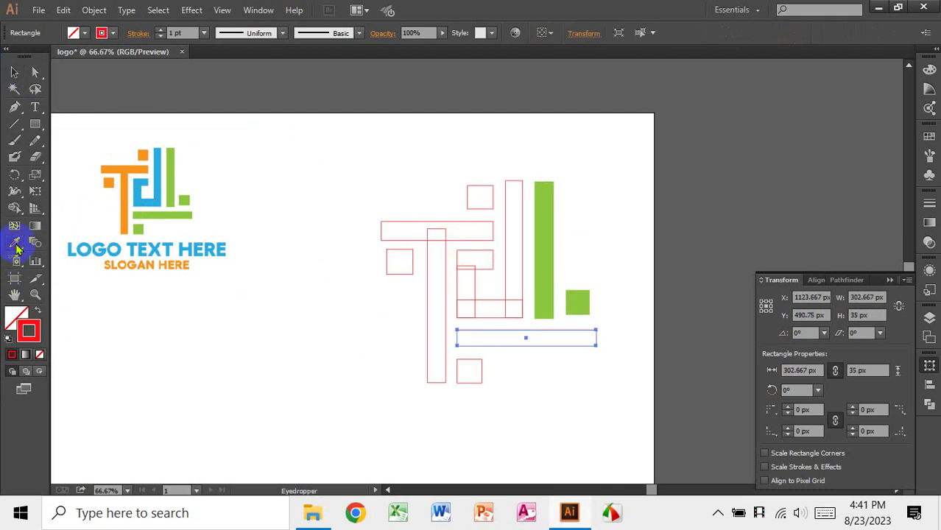
{"action": "left_click", "coordinate": [178, 170]}
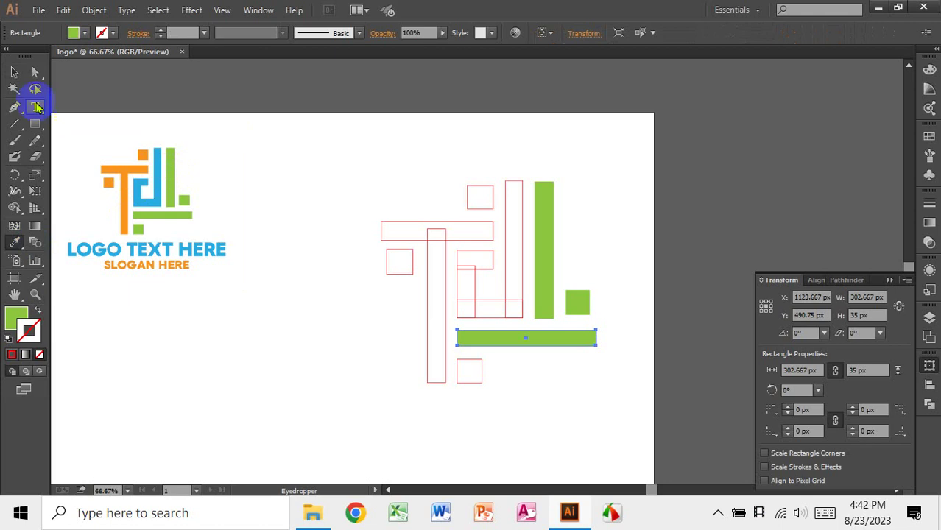
{"action": "left_click", "coordinate": [15, 72]}
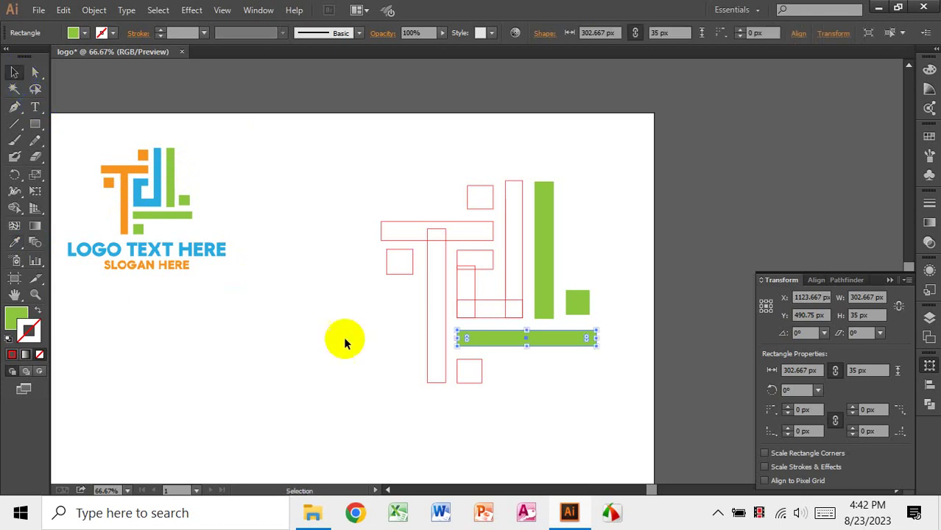
{"action": "left_click", "coordinate": [479, 371]}
{"action": "left_click", "coordinate": [16, 243]}
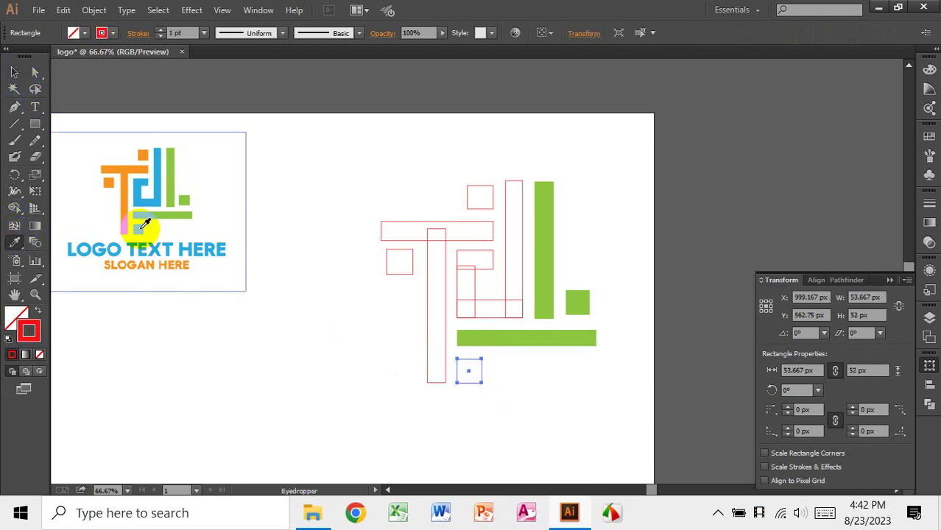
{"action": "left_click", "coordinate": [140, 227]}
{"action": "left_click", "coordinate": [17, 70]}
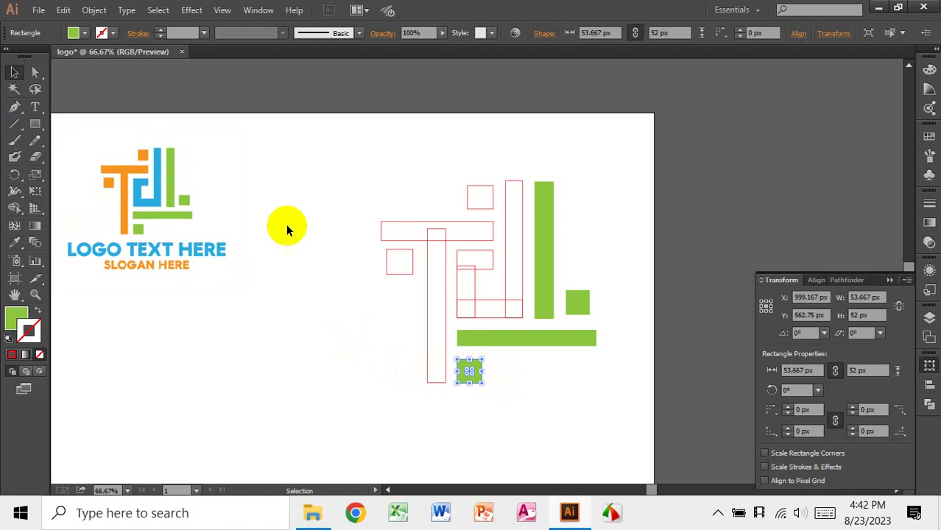
Recolour the horizontal and vertical bars of the T shape with orange sampled from the logo image.
{"action": "left_click", "coordinate": [437, 240]}
{"action": "left_click", "coordinate": [14, 242]}
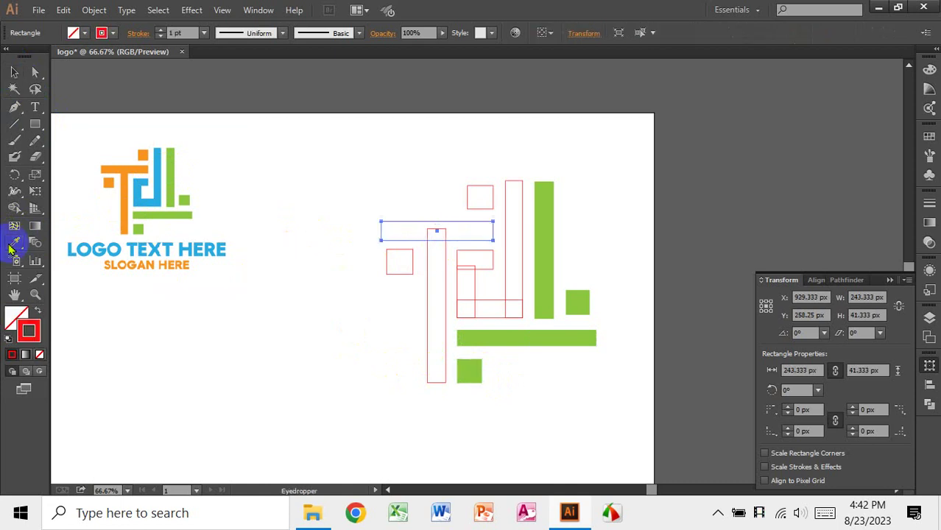
{"action": "left_click", "coordinate": [128, 168]}
{"action": "left_click", "coordinate": [14, 72]}
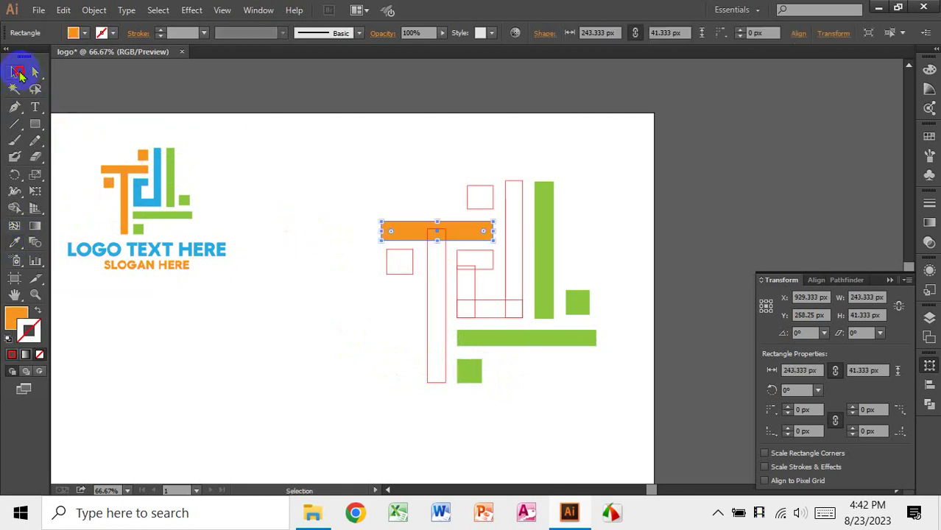
{"action": "left_click", "coordinate": [445, 307]}
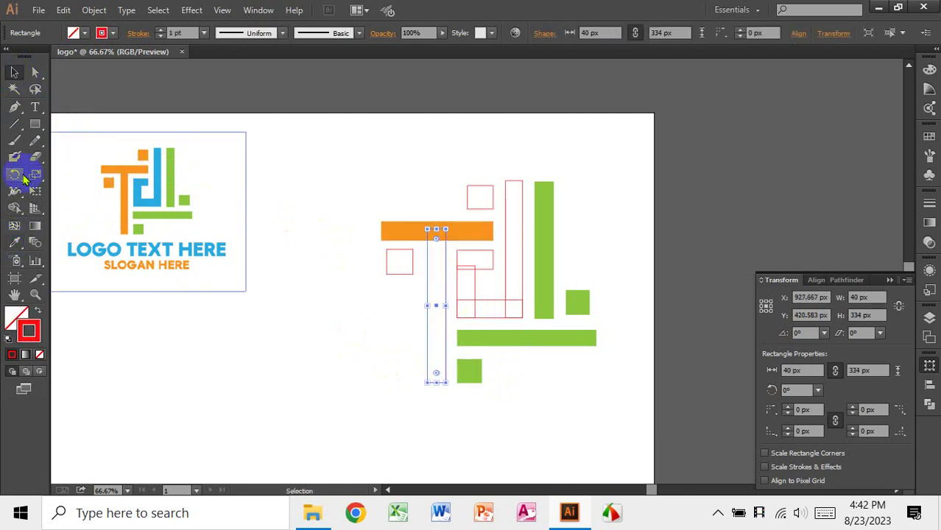
{"action": "left_click", "coordinate": [8, 246]}
{"action": "left_click", "coordinate": [125, 190]}
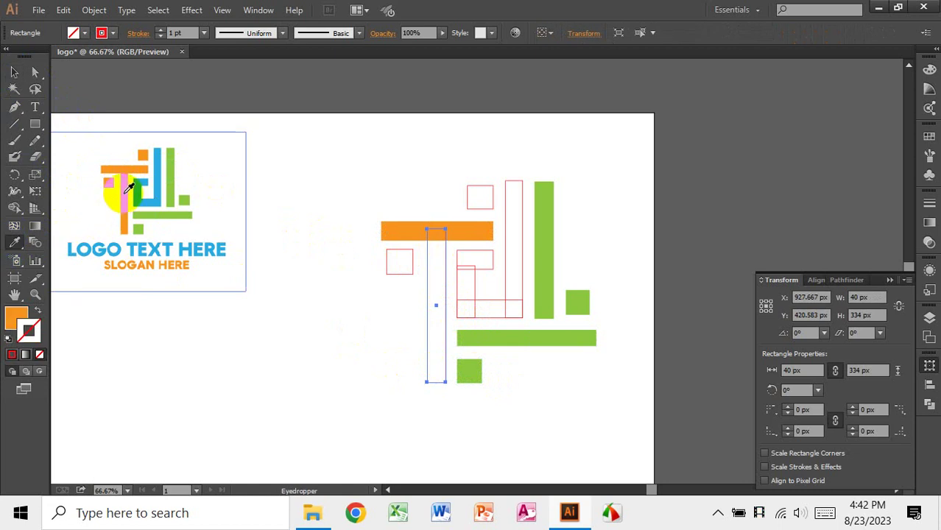
{"action": "left_click", "coordinate": [14, 72]}
Recolour the small square beneath the T's left arm and the one above its right arm with sampled orange.
{"action": "left_click", "coordinate": [389, 273]}
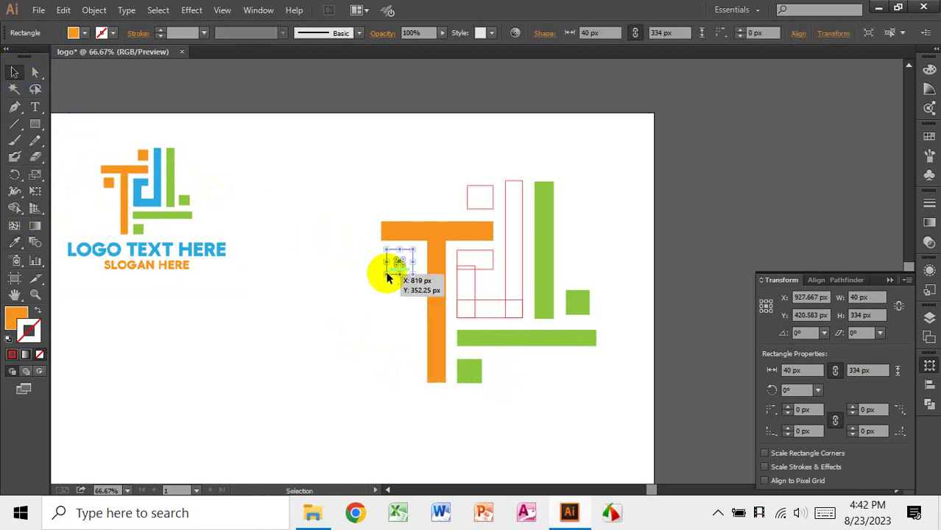
{"action": "left_click", "coordinate": [14, 242]}
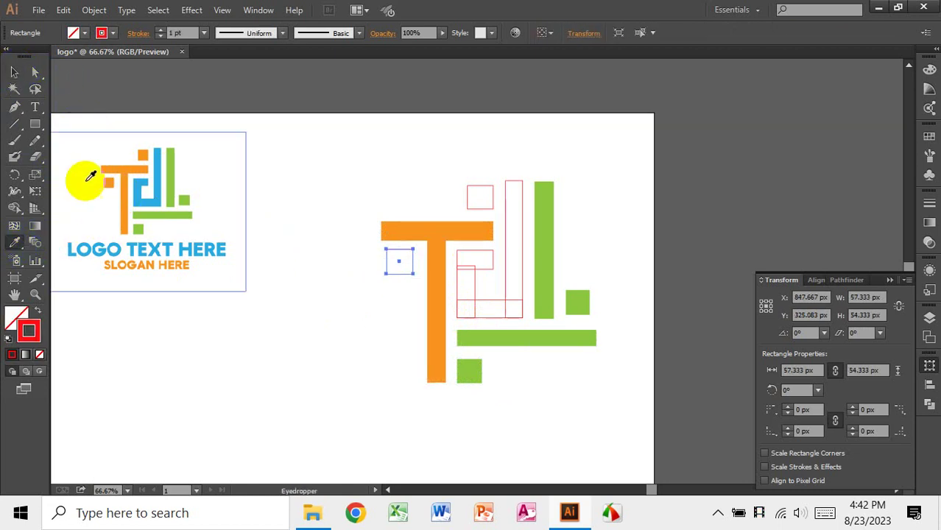
{"action": "left_click", "coordinate": [112, 163]}
{"action": "left_click", "coordinate": [14, 77]}
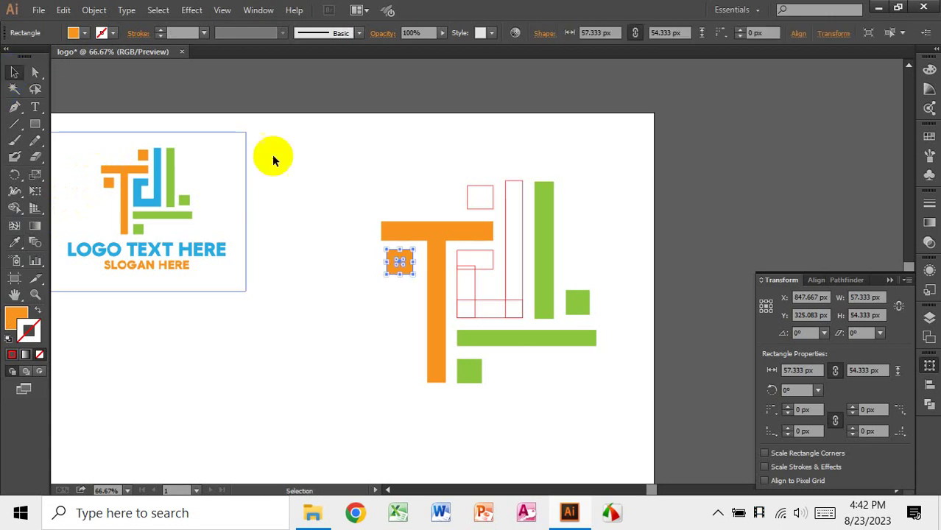
{"action": "left_click", "coordinate": [480, 208]}
{"action": "left_click", "coordinate": [14, 243]}
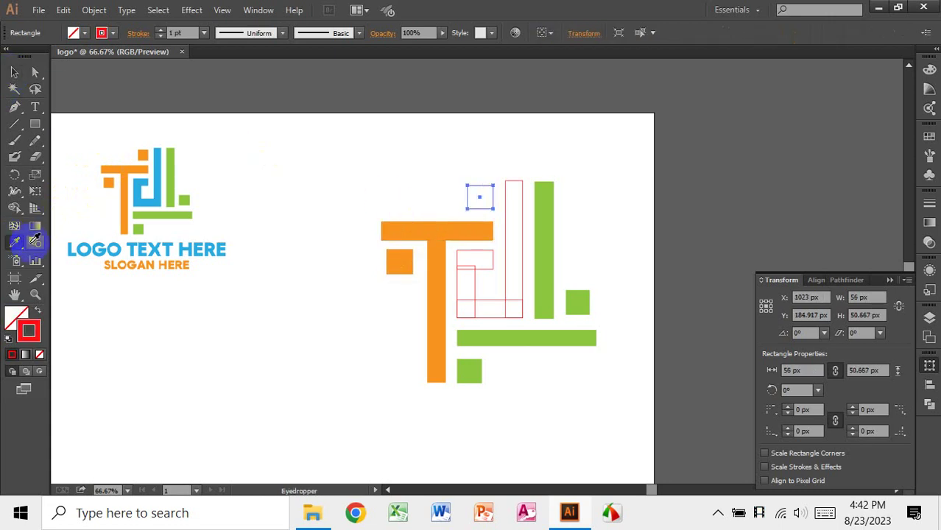
{"action": "left_click", "coordinate": [447, 232]}
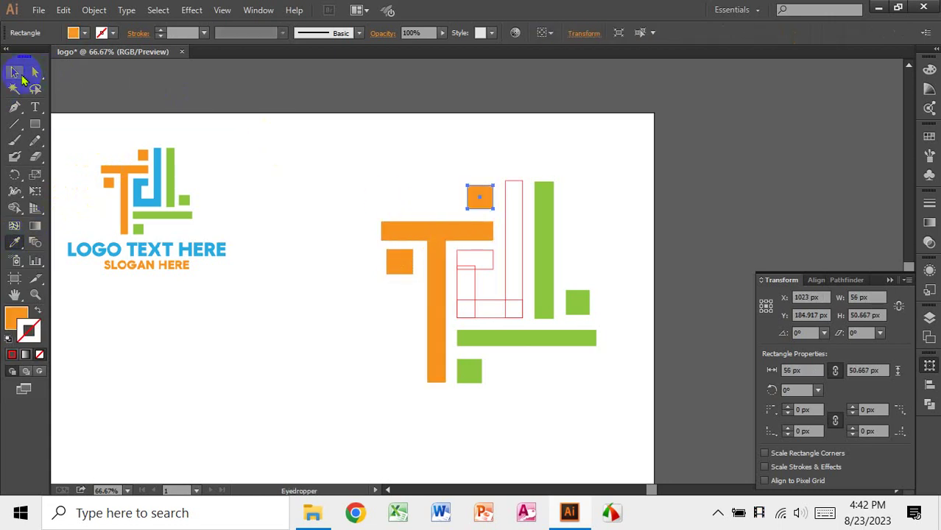
{"action": "left_click", "coordinate": [20, 76]}
Recolour the tall vertical rectangle beside the green bar with blue sampled from the logo image.
{"action": "left_click", "coordinate": [521, 174]}
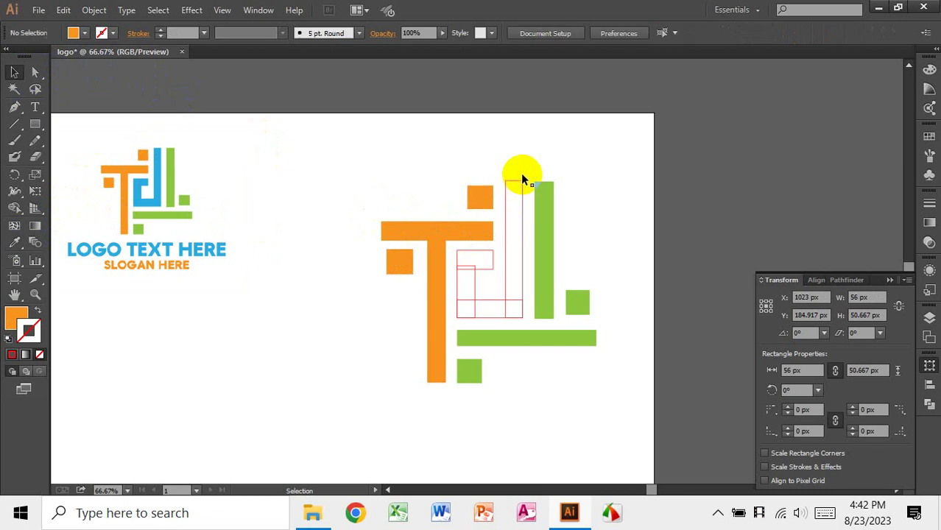
{"action": "left_click", "coordinate": [514, 193]}
{"action": "left_click", "coordinate": [14, 243]}
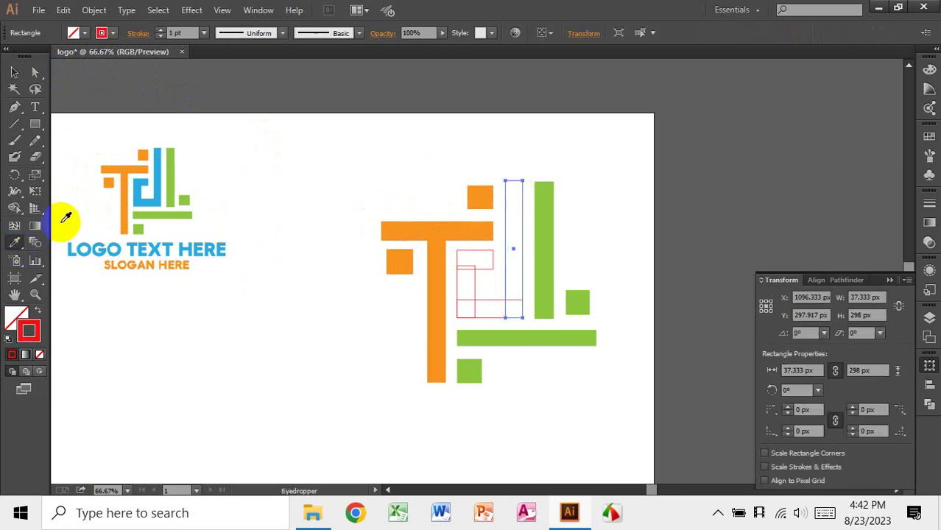
{"action": "left_click", "coordinate": [144, 187]}
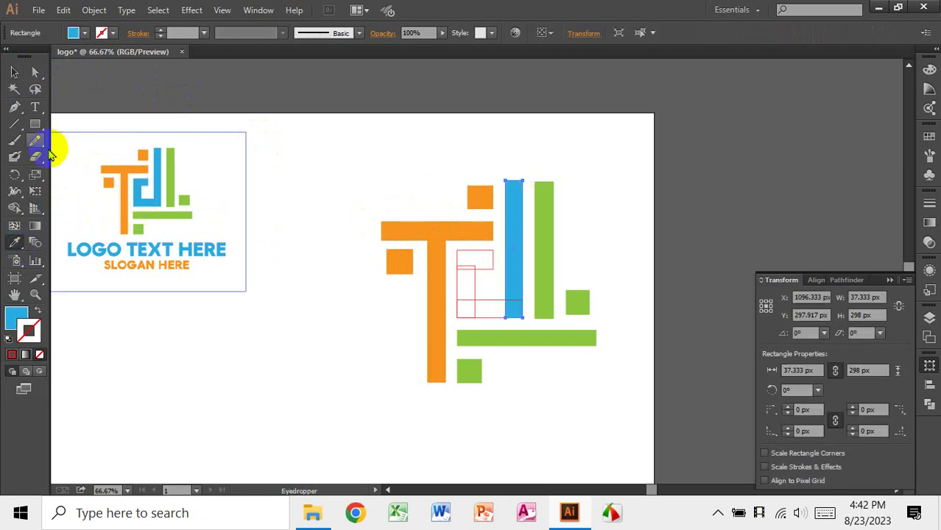
{"action": "left_click", "coordinate": [14, 72]}
Recolour the horizontal rectangle at the foot of the tall blue bar with that bar's blue.
{"action": "left_click", "coordinate": [491, 303]}
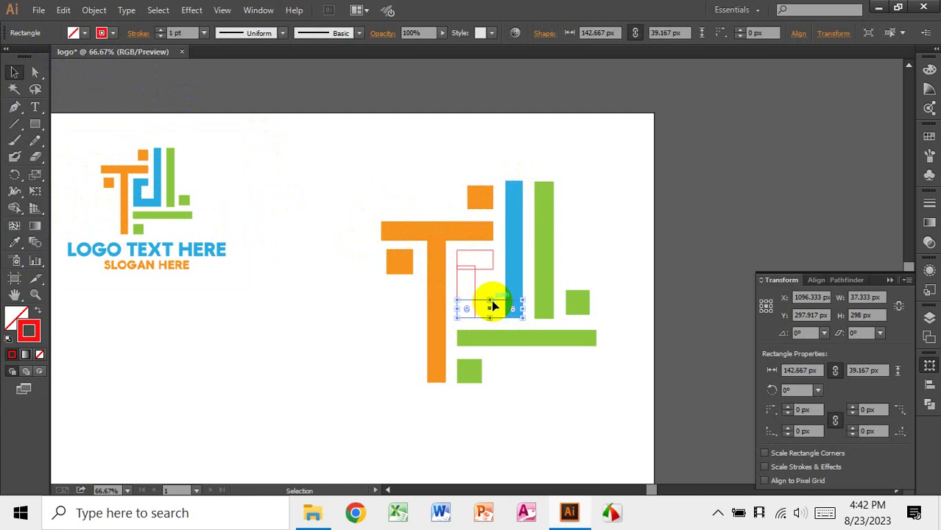
{"action": "left_click", "coordinate": [14, 242]}
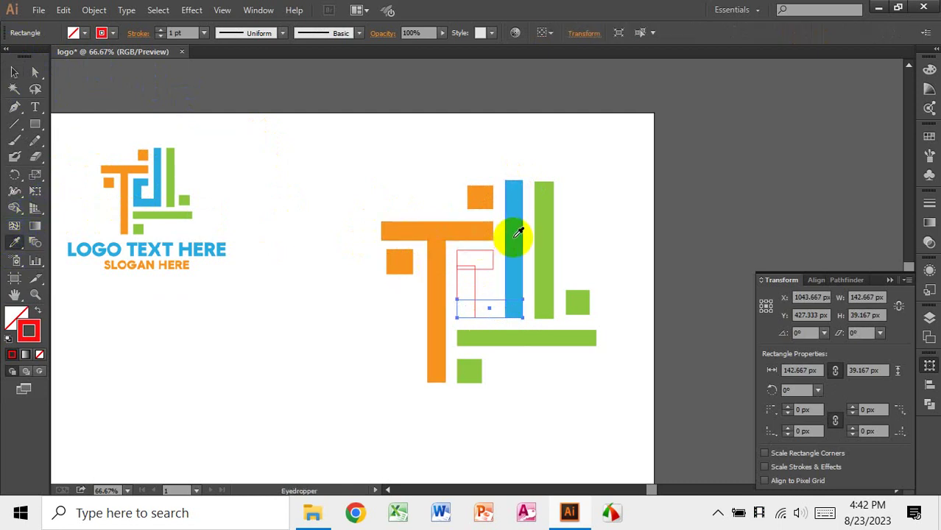
{"action": "left_click", "coordinate": [514, 235]}
{"action": "left_click", "coordinate": [14, 71]}
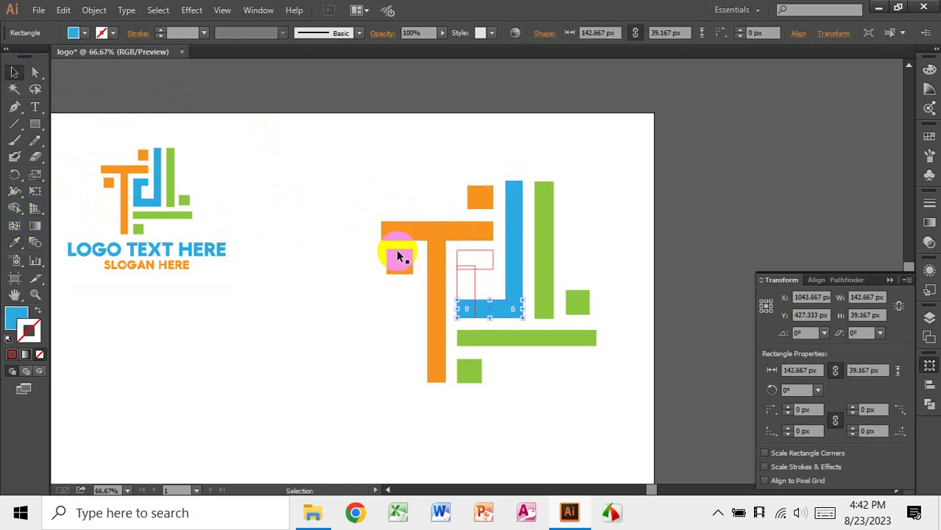
Select the two remaining outlined rectangles together, recolour them with the tall bar's blue, and deselect them.
{"action": "left_click", "coordinate": [477, 283]}
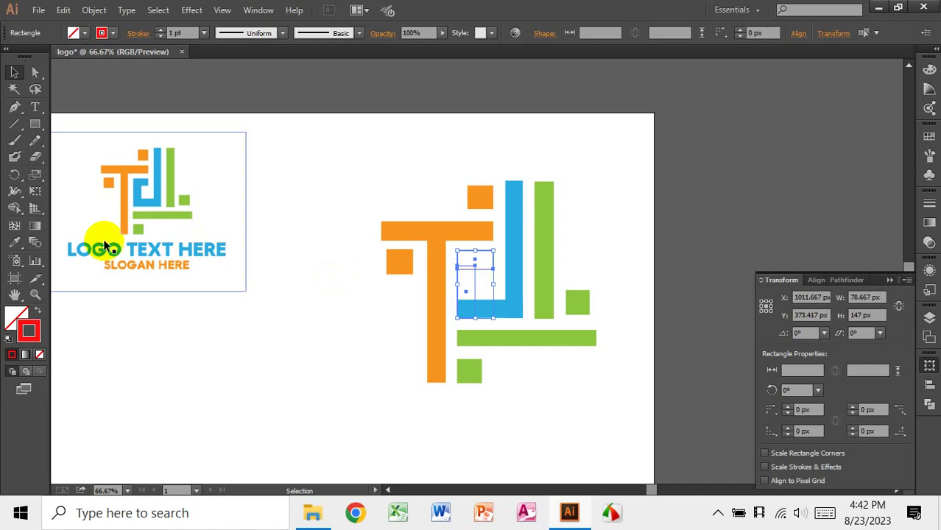
{"action": "left_click", "coordinate": [14, 242]}
{"action": "left_click", "coordinate": [516, 226]}
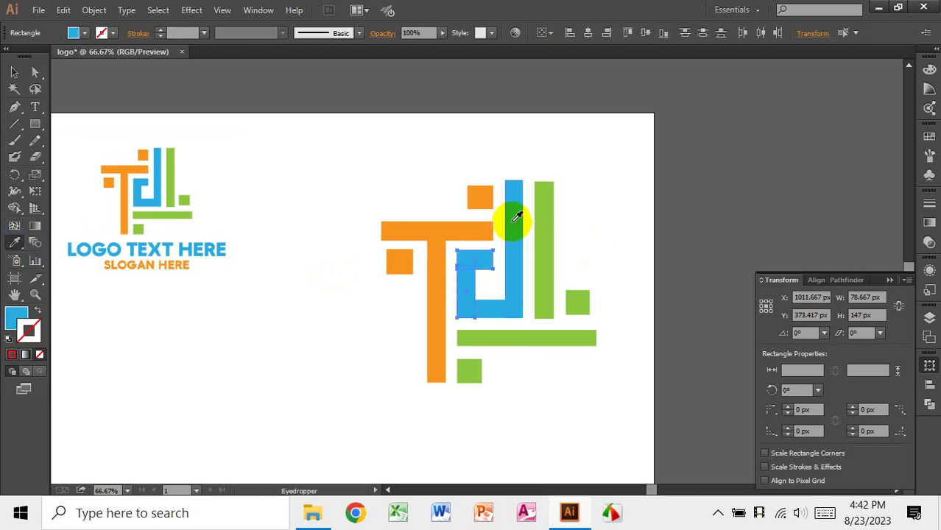
{"action": "left_click", "coordinate": [14, 71]}
{"action": "left_click", "coordinate": [367, 153]}
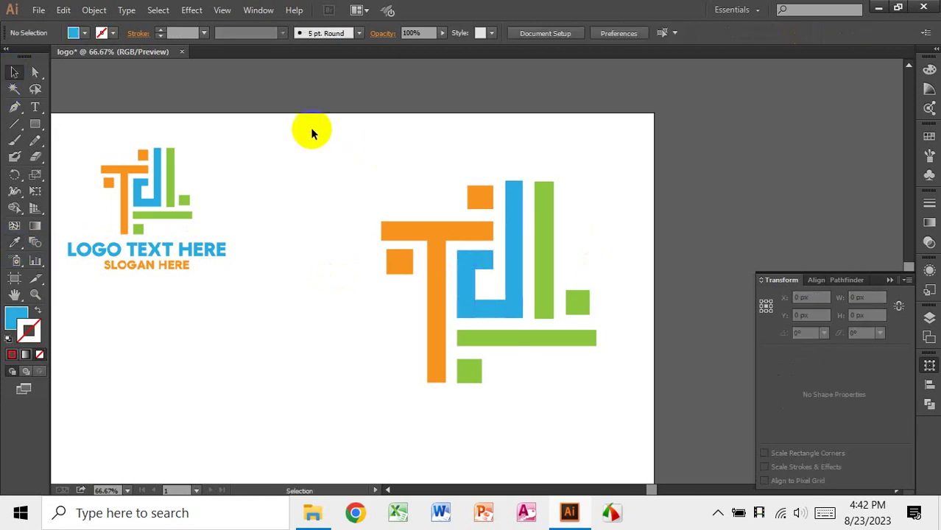
Switch to the Windows desktop, move the Logo (10) image higher up, and send a copy to the Transcend (E:) drive.
{"action": "left_click", "coordinate": [879, 7]}
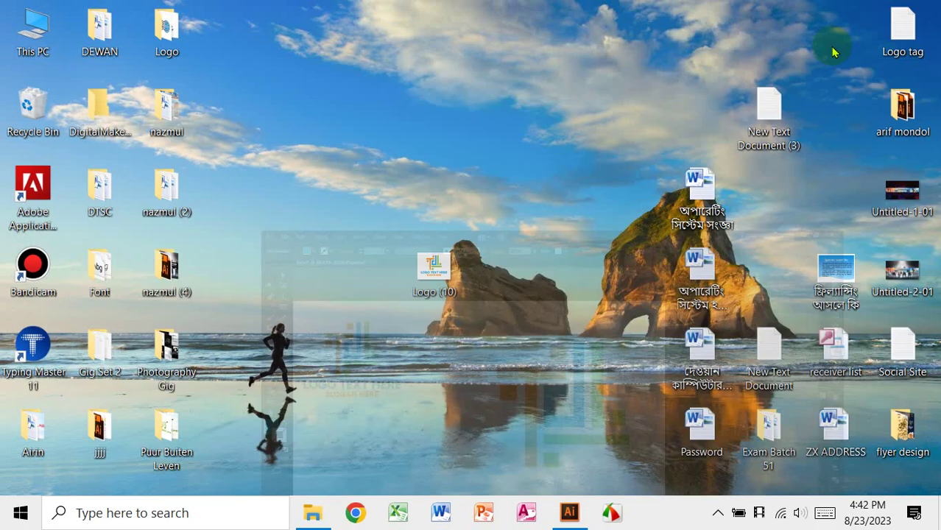
{"action": "left_click_drag", "start_coordinate": [449, 266], "coordinate": [429, 112]}
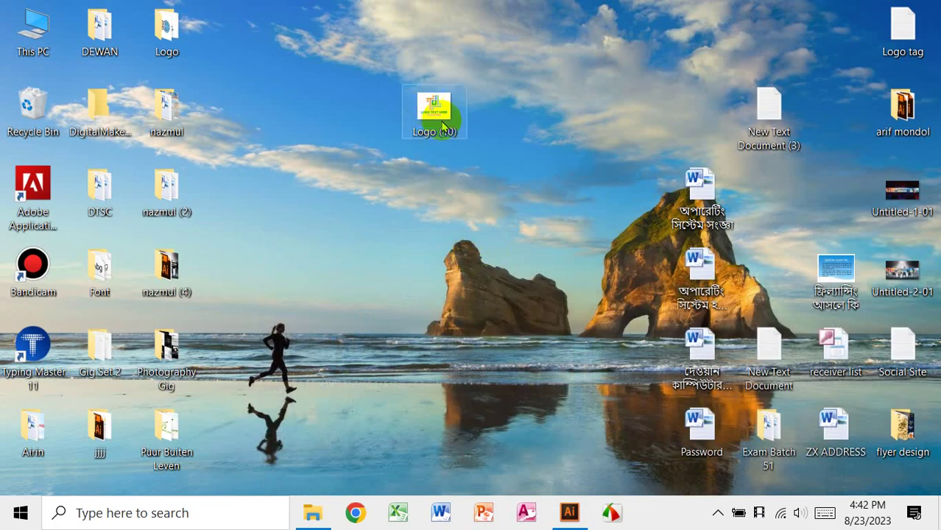
{"action": "right_click", "coordinate": [429, 112]}
{"action": "mouse_move", "coordinate": [514, 372]}
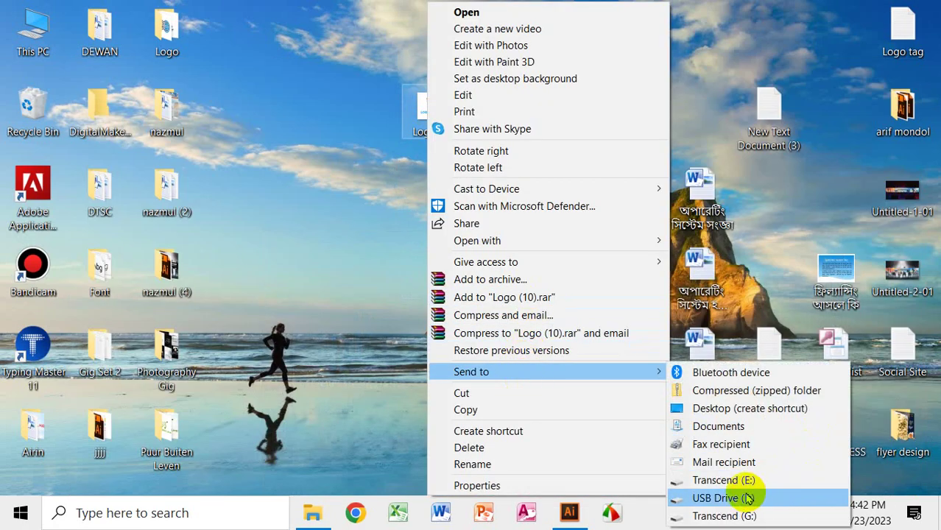
{"action": "left_click", "coordinate": [729, 479]}
Send copies of the Logo (10) image to USB Drive (F:) and Transcend (G:).
{"action": "right_click", "coordinate": [432, 109]}
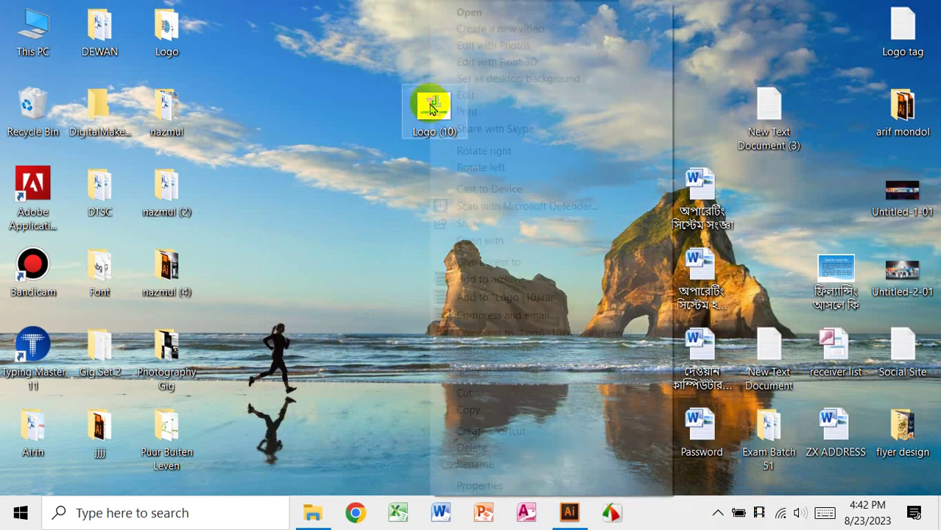
{"action": "mouse_move", "coordinate": [520, 383]}
{"action": "left_click", "coordinate": [718, 497]}
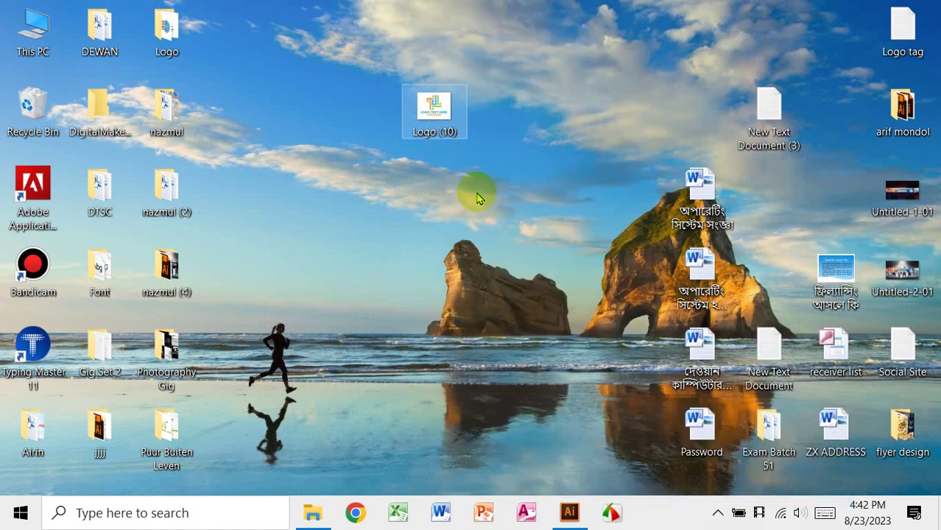
{"action": "right_click", "coordinate": [434, 107]}
{"action": "mouse_move", "coordinate": [548, 373]}
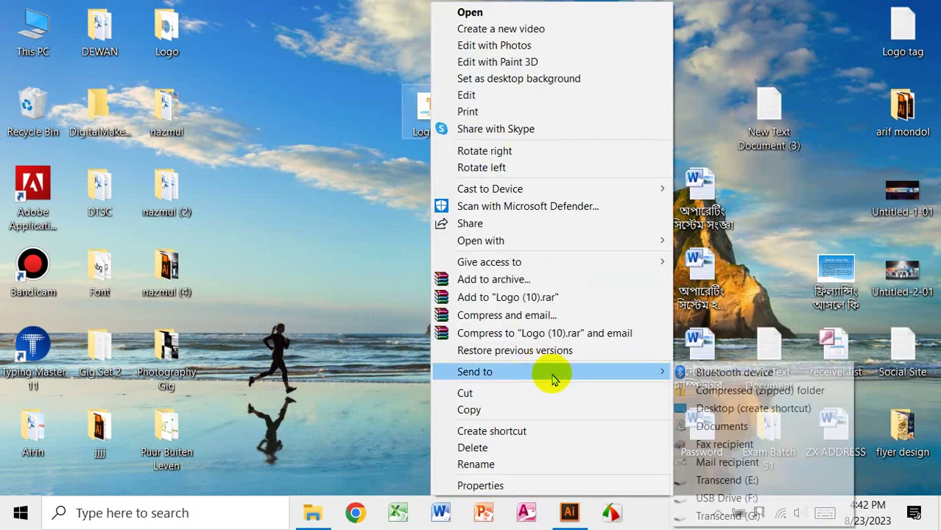
{"action": "left_click", "coordinate": [727, 516]}
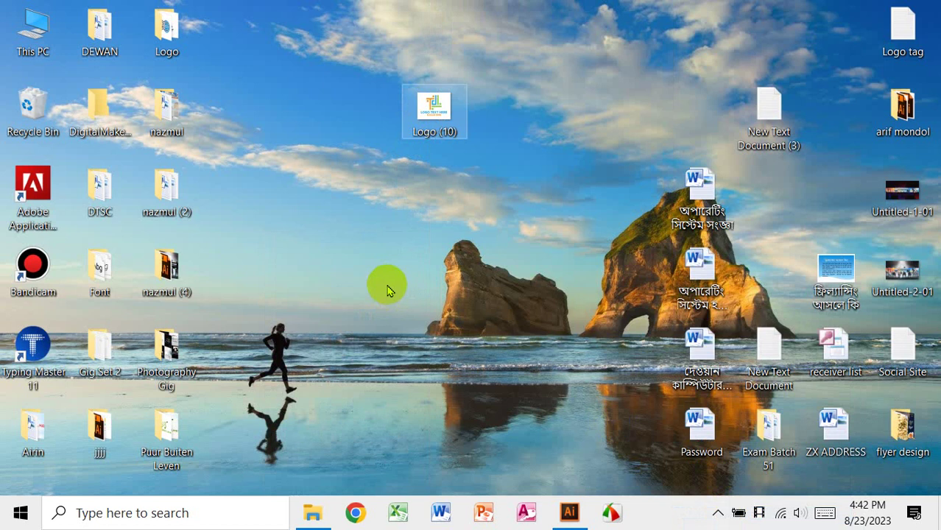